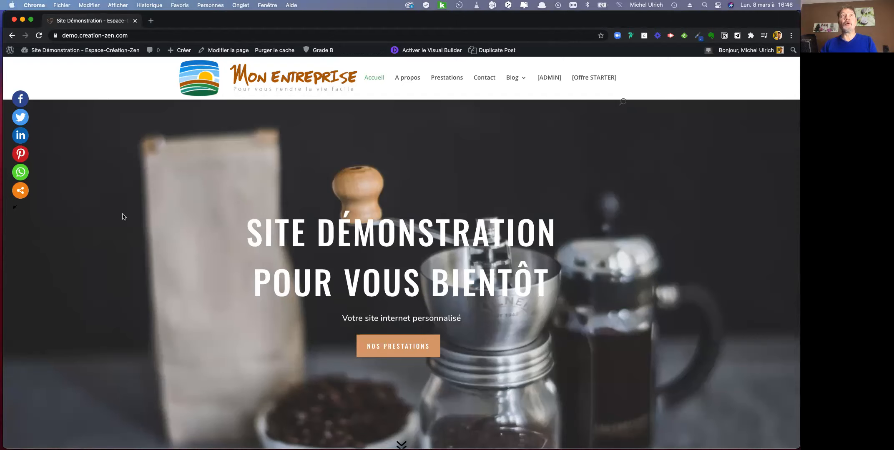
# Open the WordPress dashboard of the demo site at demo.creation-zen.com/wp-admin.
pyautogui.click(147, 35)
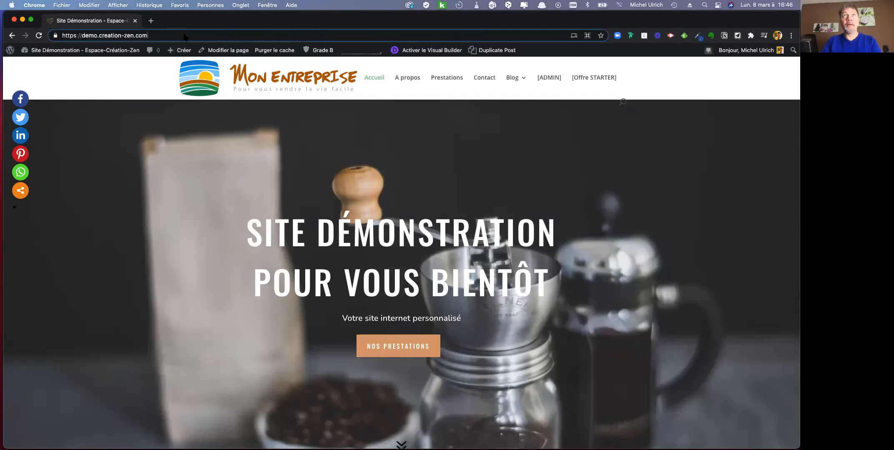
pyautogui.write('/')
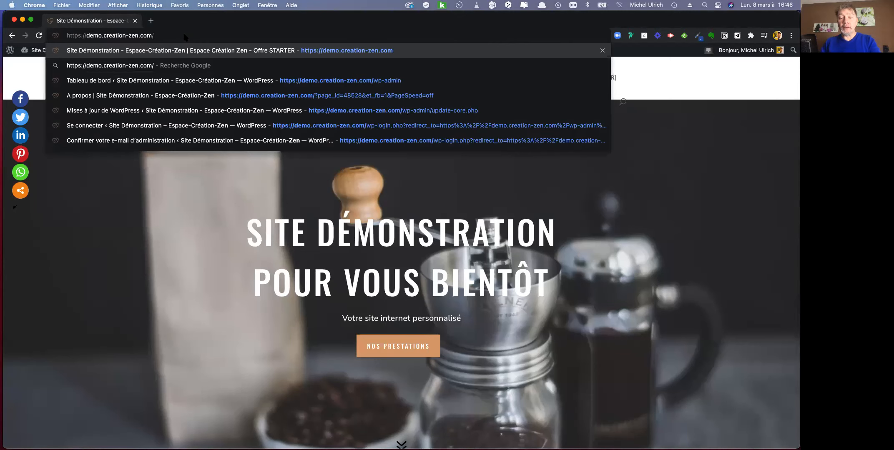
pyautogui.write('wp-adminm')
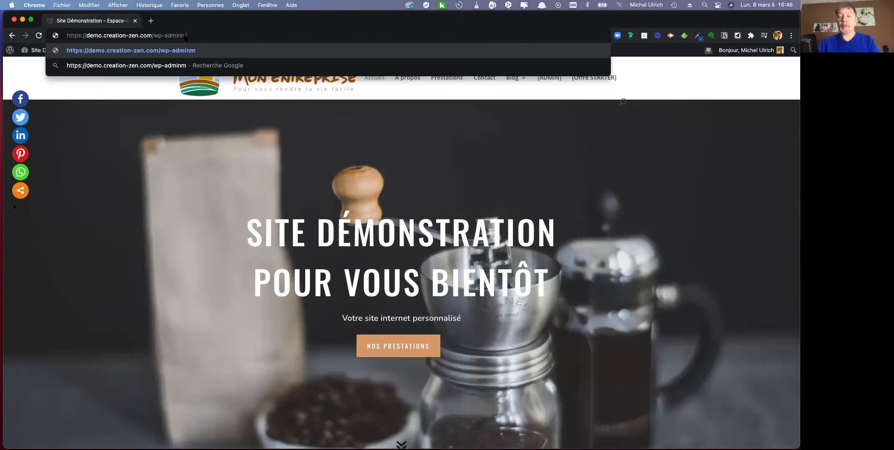
pyautogui.press('BackSpace')
pyautogui.press('Return')
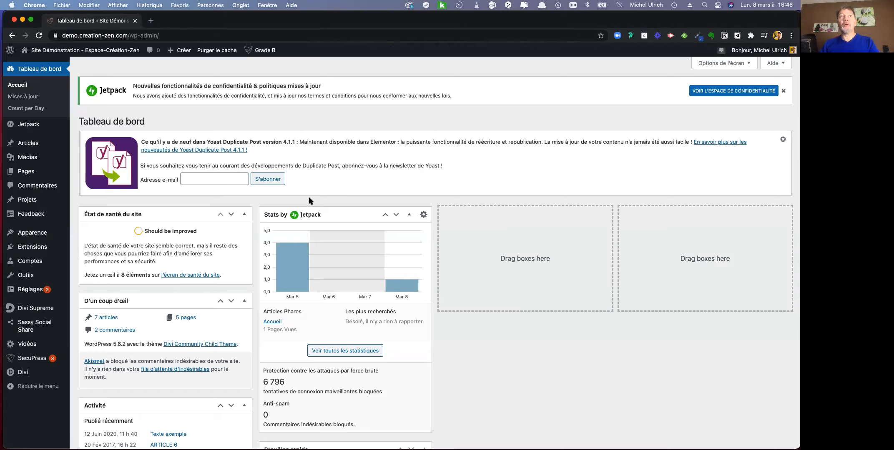
# Open the list of all pages and clone the published "A propos" page.
pyautogui.moveTo(25, 174)
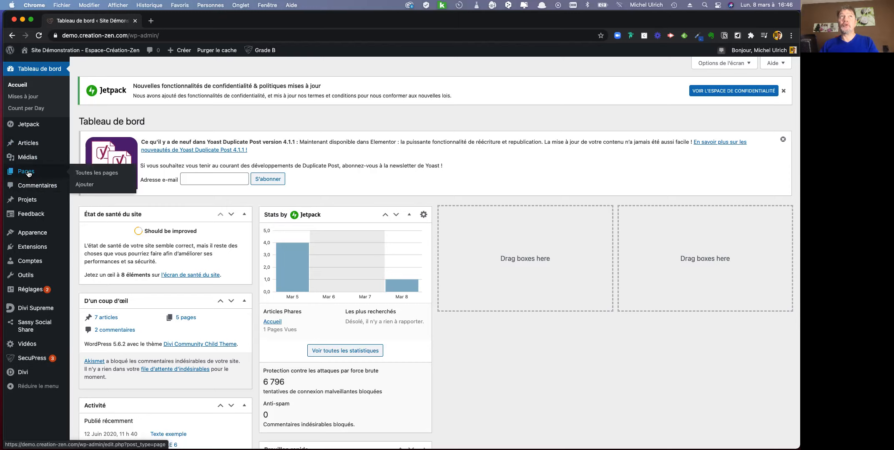
pyautogui.click(90, 174)
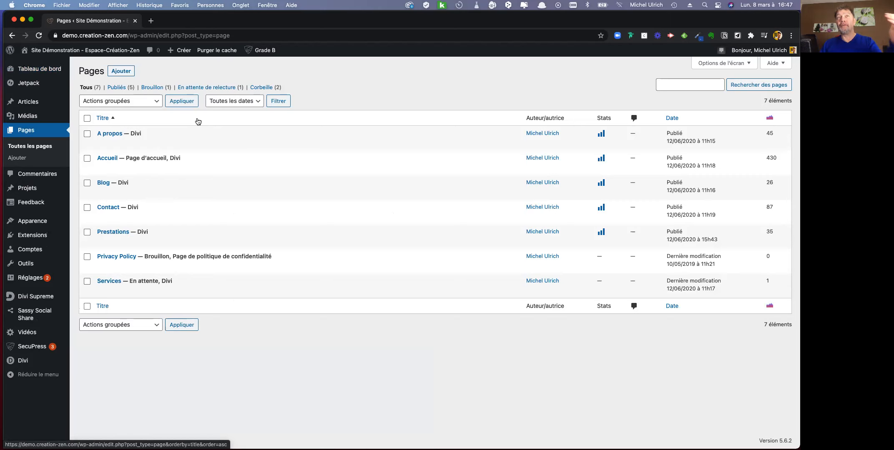
pyautogui.moveTo(206, 142)
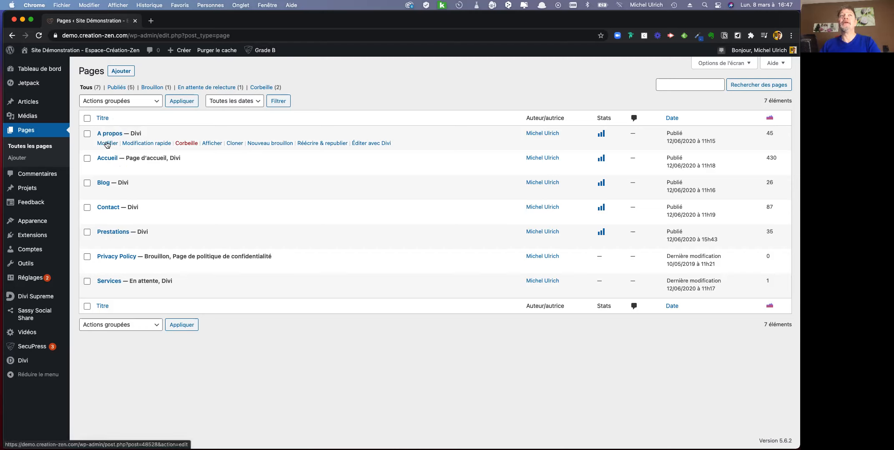
pyautogui.click(234, 144)
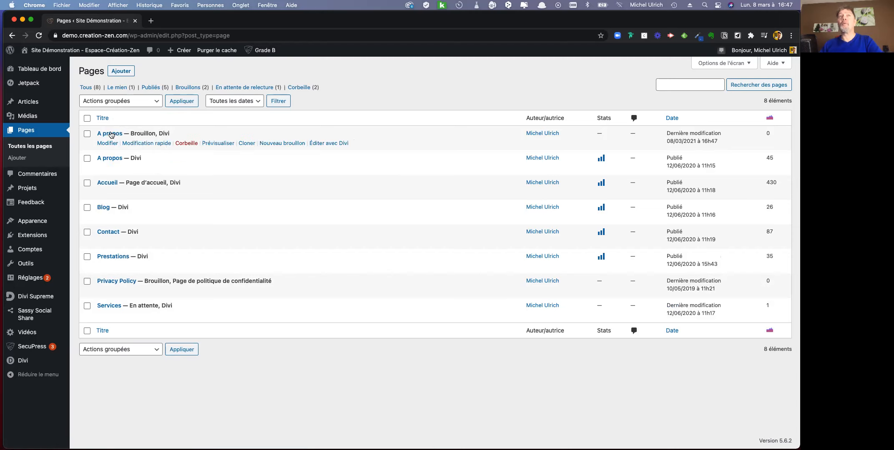
# Rename the cloned draft page as "A propos-test" with quick edit and update it.
pyautogui.click(156, 143)
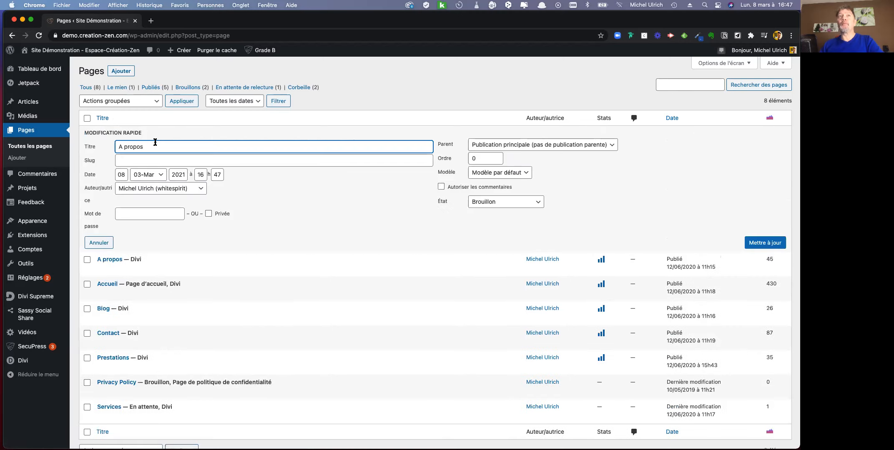
pyautogui.click(100, 243)
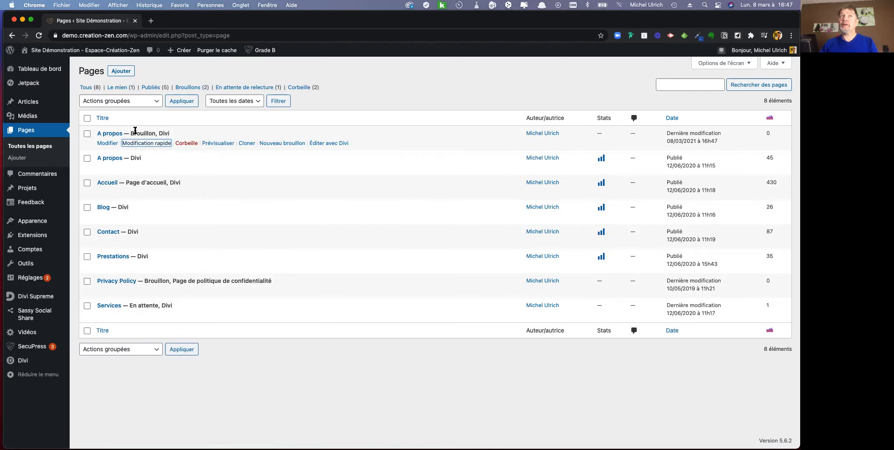
pyautogui.click(158, 144)
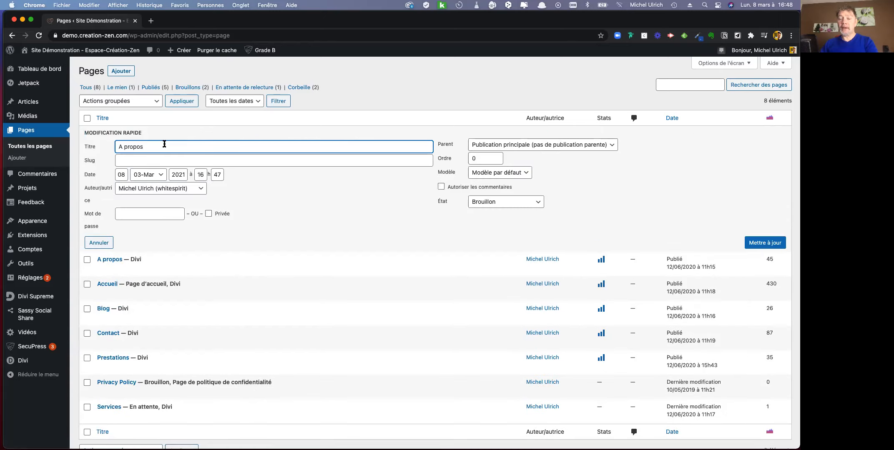
pyautogui.write('-test')
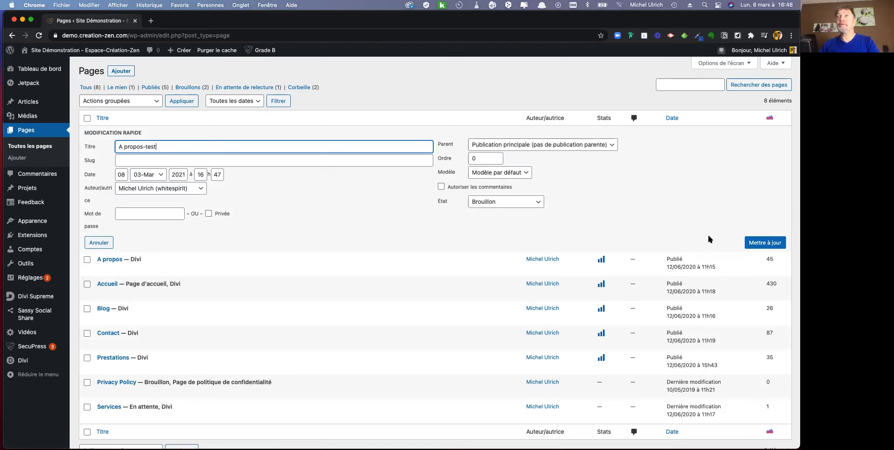
pyautogui.click(766, 244)
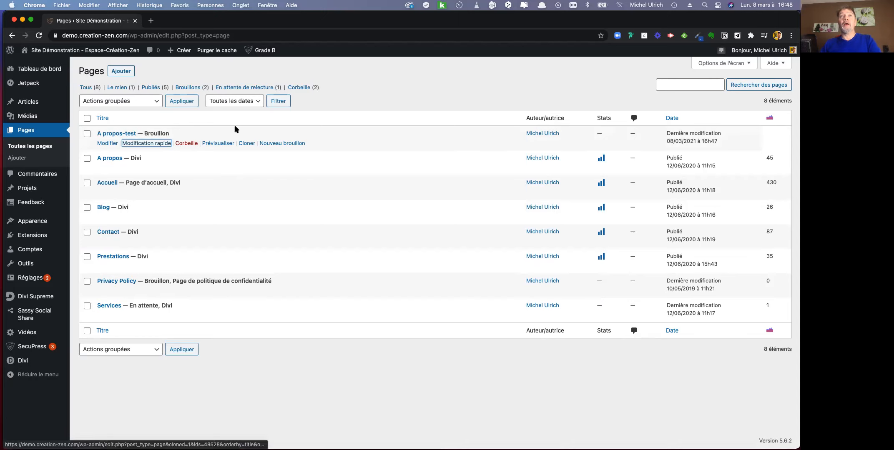
# Open the "A propos-test" draft for editing, dismiss the block editor welcome guide and launch the Divi builder.
pyautogui.click(120, 134)
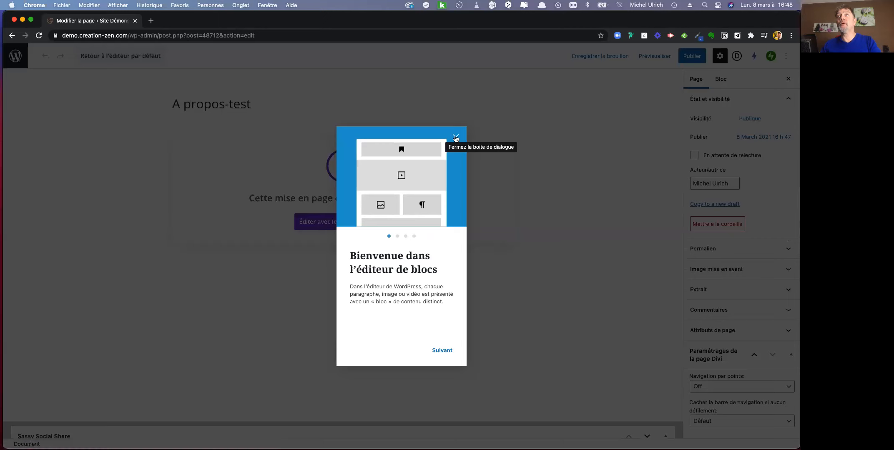
pyautogui.click(456, 137)
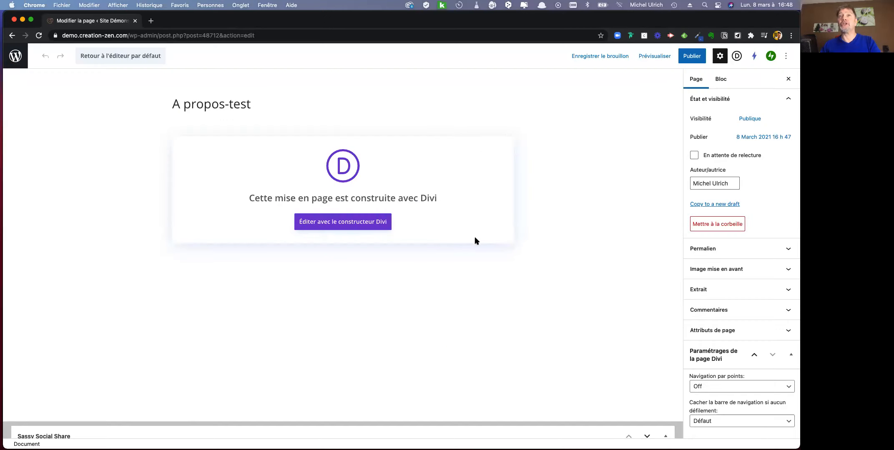
pyautogui.click(348, 224)
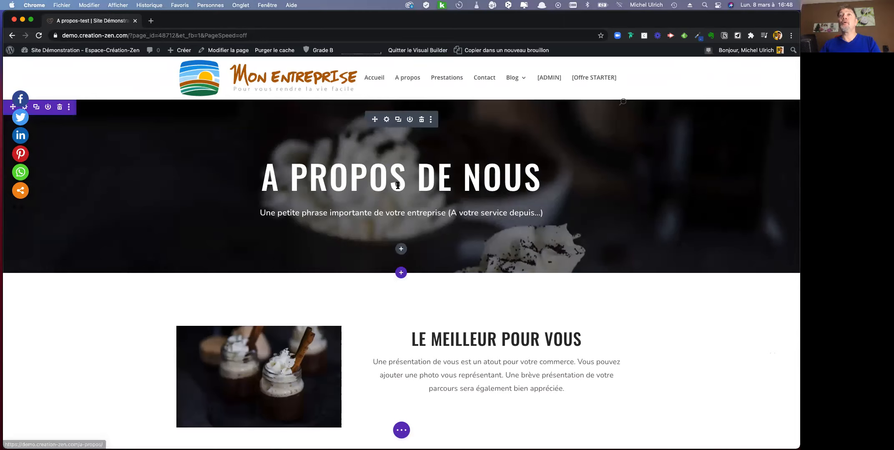
# Examine how the test page is laid out, from the "A propos de nous" header to the "Le meilleur pour vous" section.
pyautogui.scroll(-6, 384, 177)
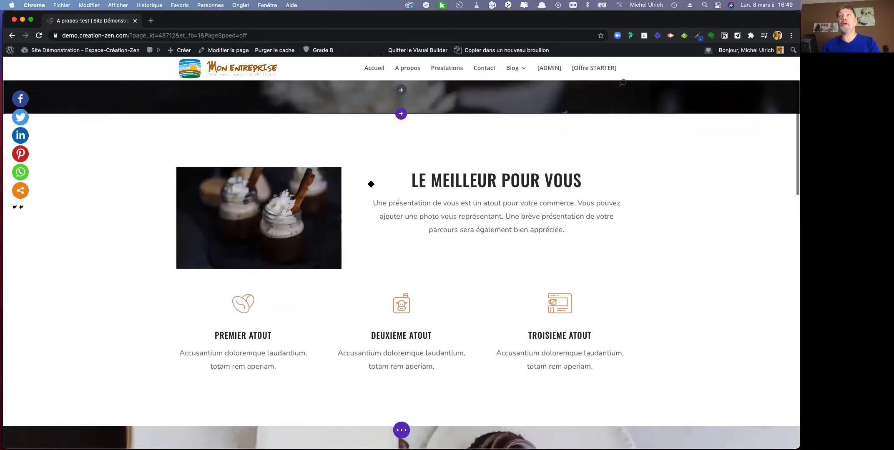
pyautogui.scroll(7, 366, 184)
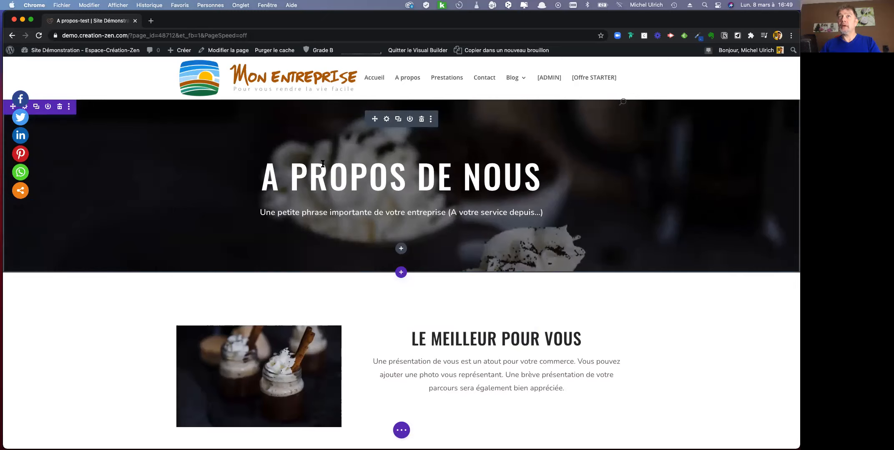
pyautogui.scroll(-5, 324, 165)
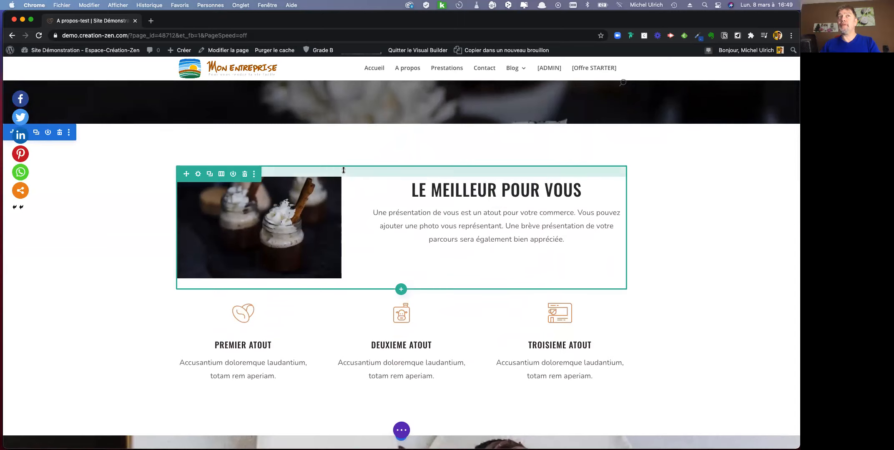
pyautogui.scroll(-1, 194, 159)
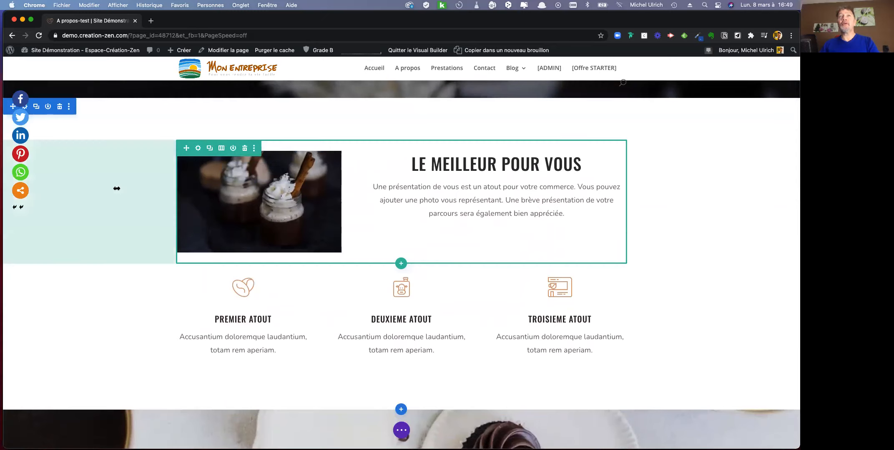
pyautogui.scroll(1, 113, 127)
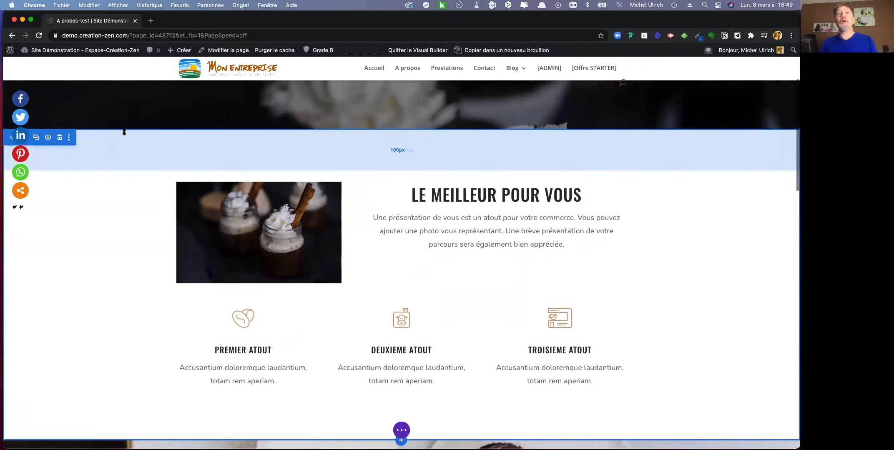
pyautogui.scroll(-1, 124, 132)
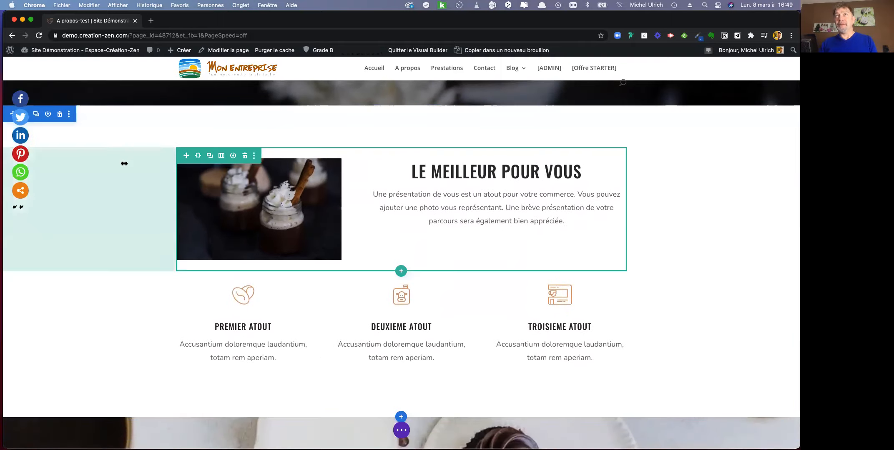
pyautogui.scroll(5, 125, 163)
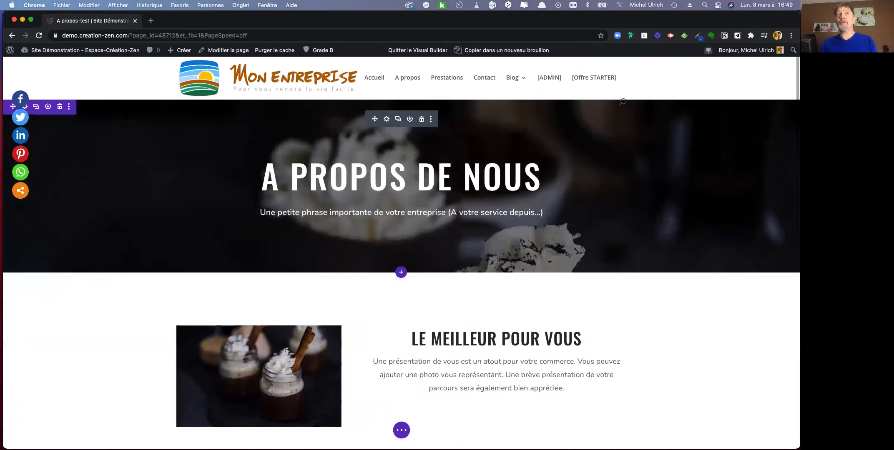
pyautogui.scroll(-6, 57, 202)
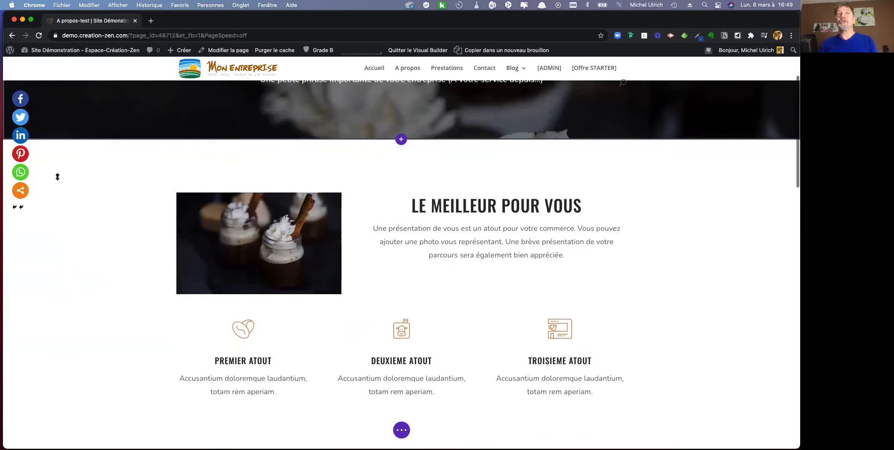
pyautogui.scroll(2, 50, 183)
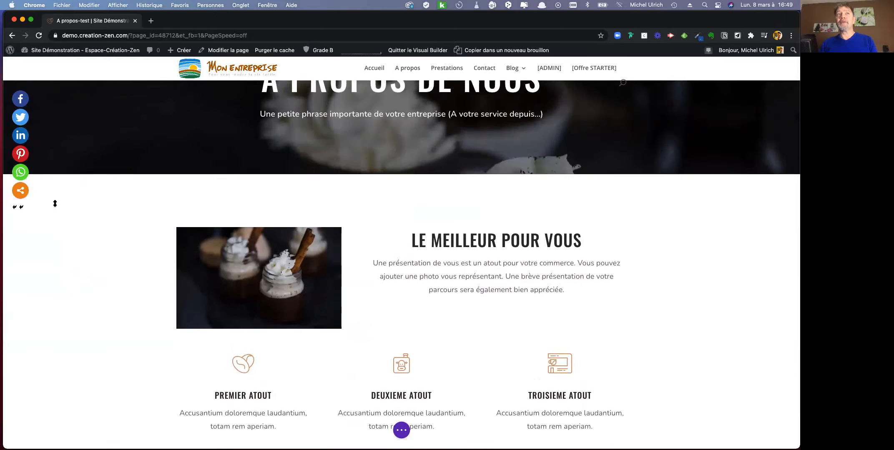
pyautogui.scroll(2, 55, 203)
# Examine the section, row and text module controls around the "Le meilleur pour vous" content.
pyautogui.moveTo(48, 250)
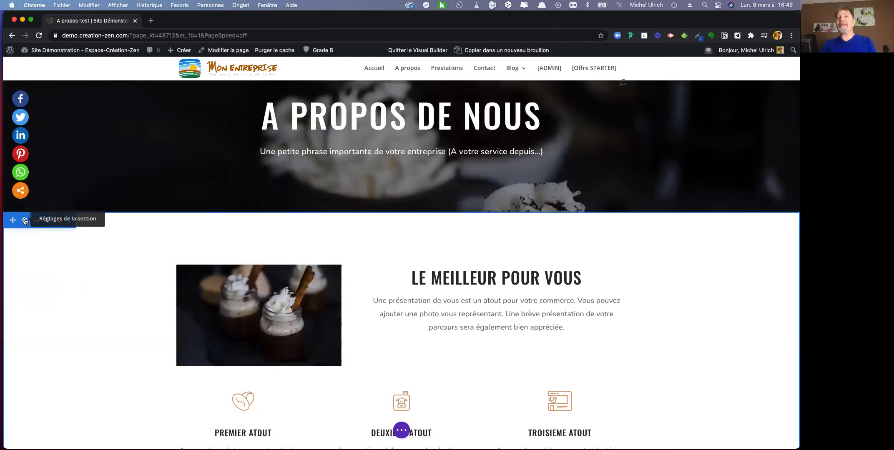
pyautogui.scroll(-2, 25, 221)
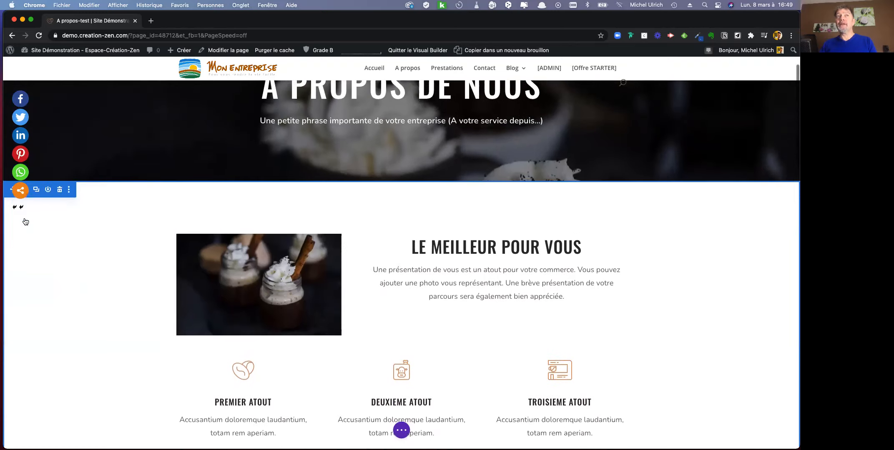
pyautogui.moveTo(229, 221)
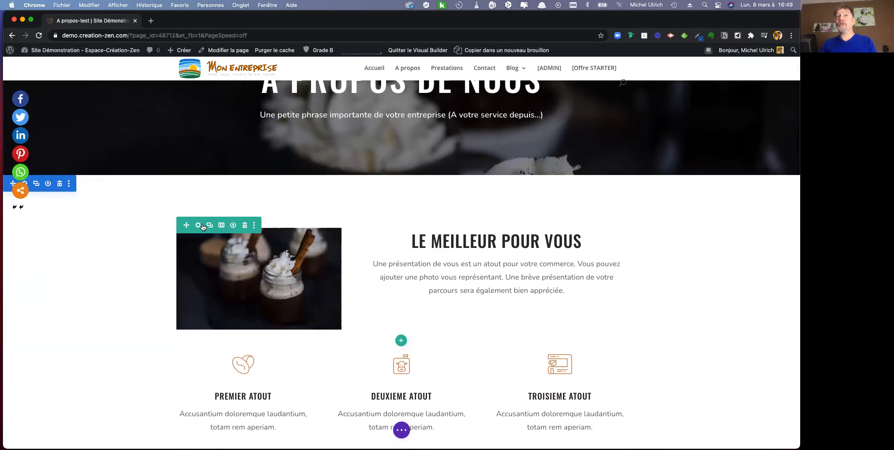
pyautogui.moveTo(289, 254)
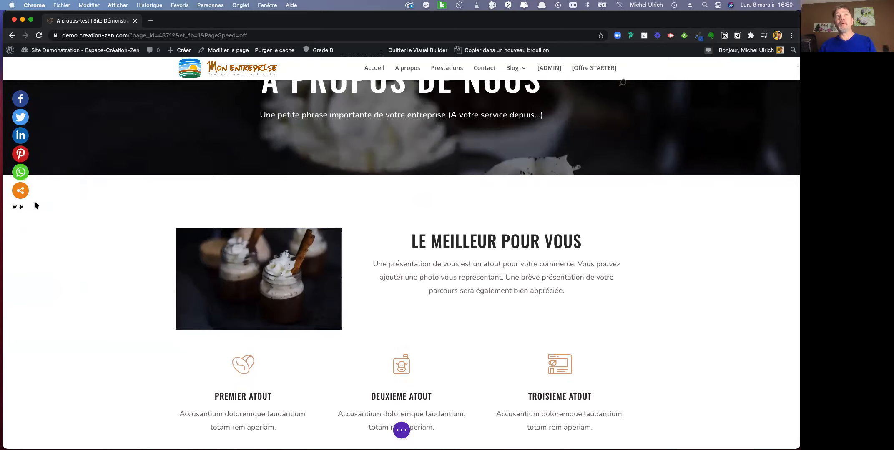
pyautogui.scroll(3, 27, 267)
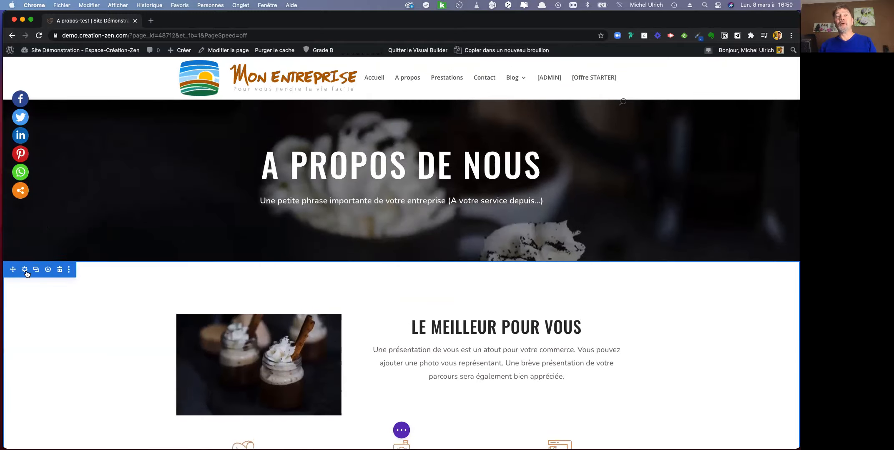
pyautogui.scroll(-2, 25, 271)
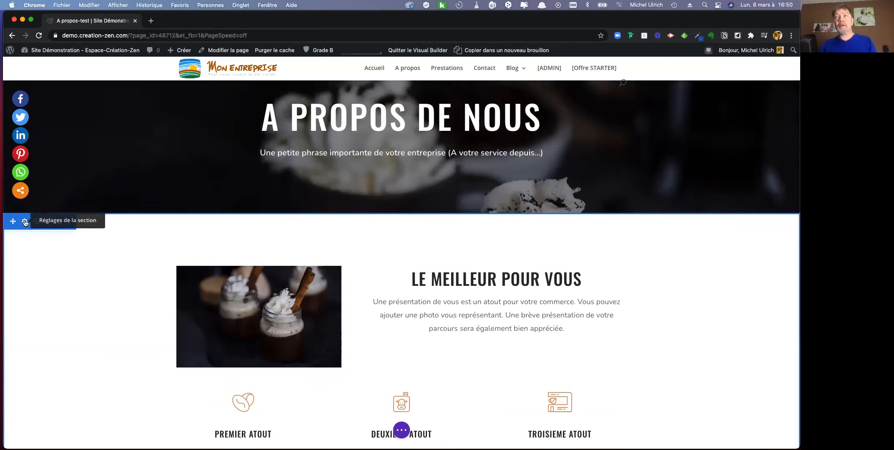
pyautogui.scroll(-5, 25, 223)
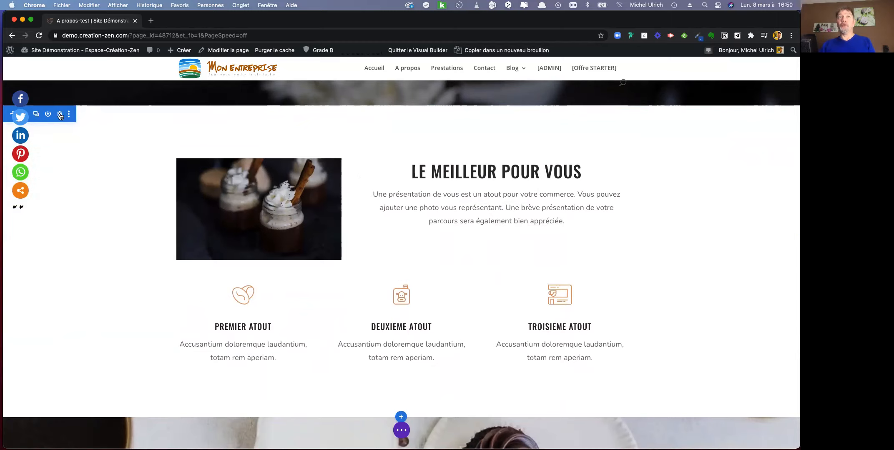
pyautogui.scroll(5, 82, 140)
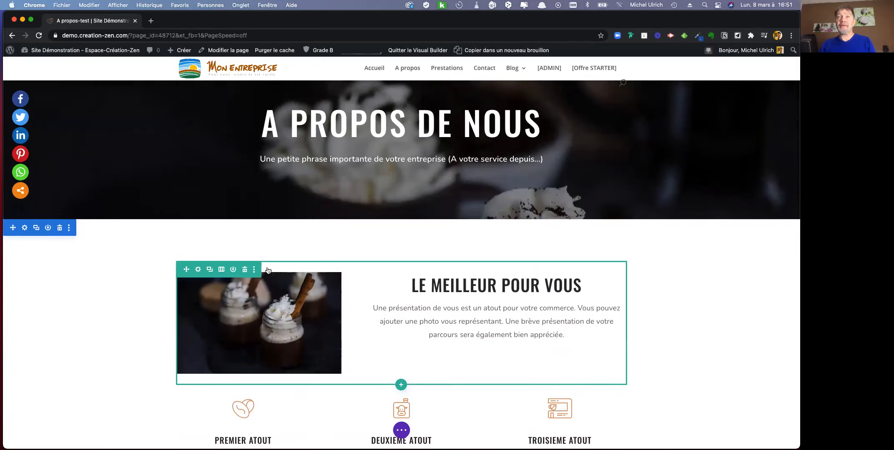
pyautogui.scroll(-5, 278, 270)
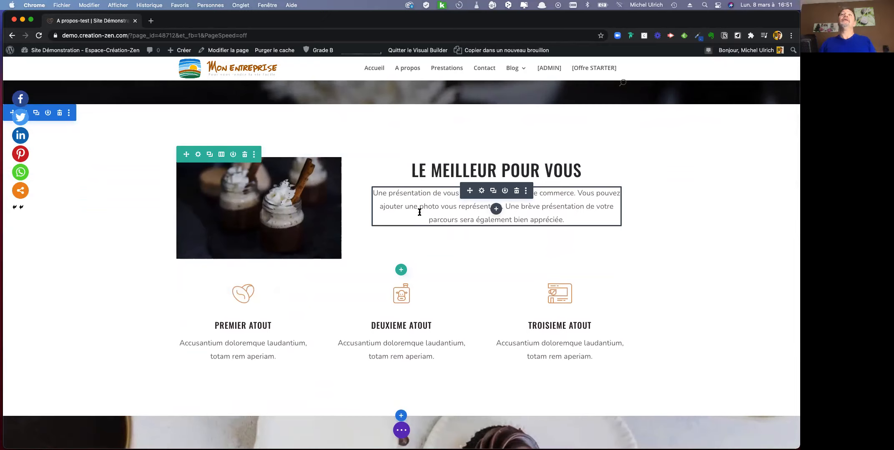
pyautogui.scroll(-2, 423, 225)
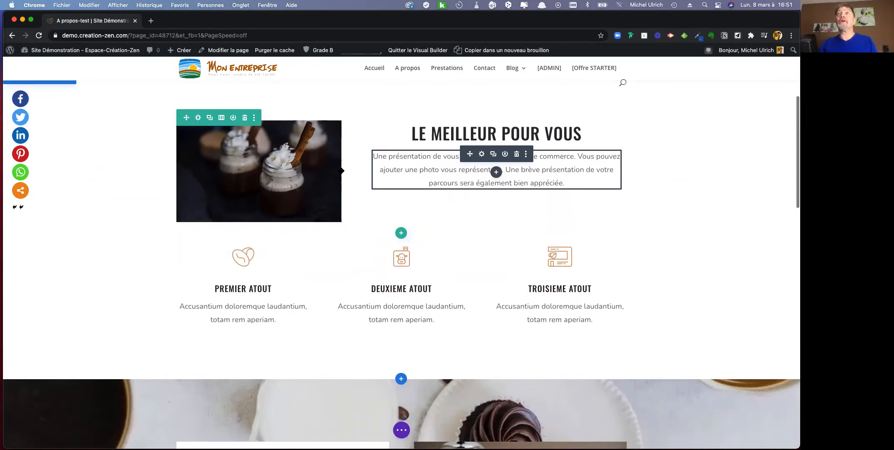
pyautogui.click(464, 170)
pyautogui.moveTo(445, 169); pyautogui.dragTo(480, 171)
pyautogui.click(524, 169)
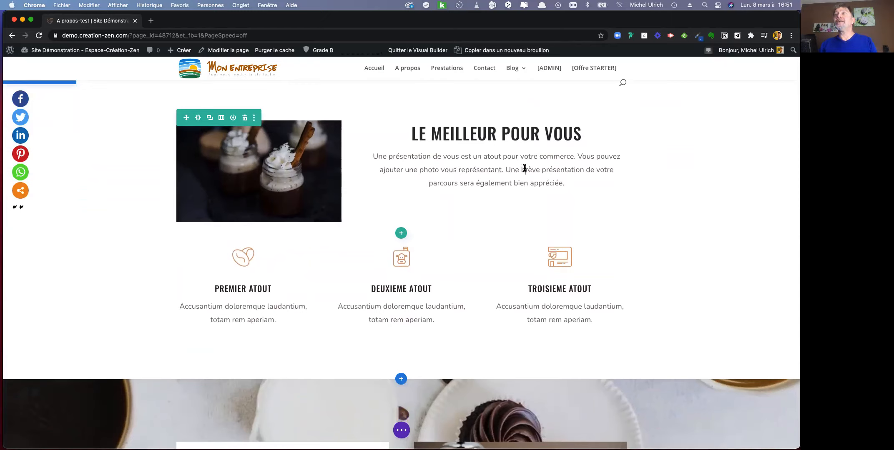
pyautogui.doubleClick(501, 182)
pyautogui.click(553, 183)
pyautogui.scroll(1, 447, 161)
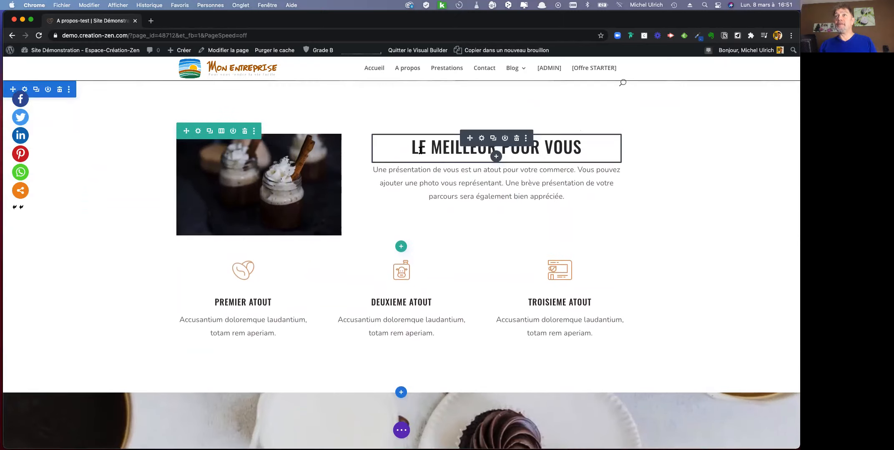
# Insert the word "PLUS" before "MEILLEUR" in the "Le meilleur pour vous" heading and remove it again.
pyautogui.click(442, 150)
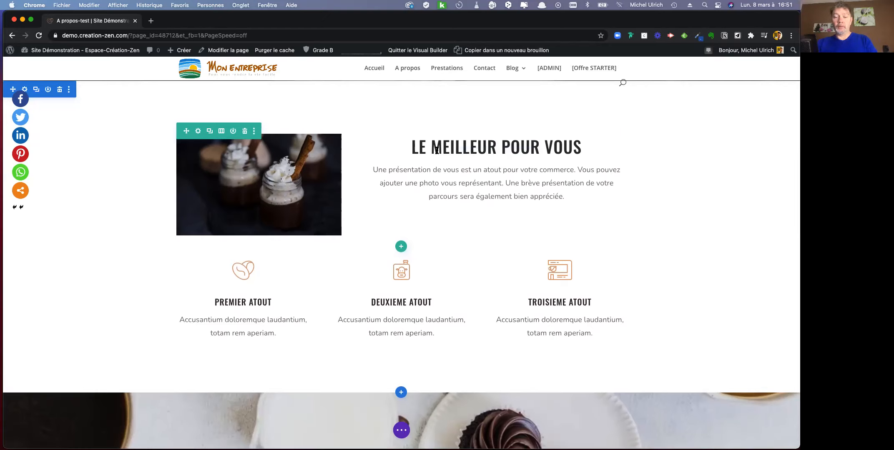
pyautogui.write('PLUS')
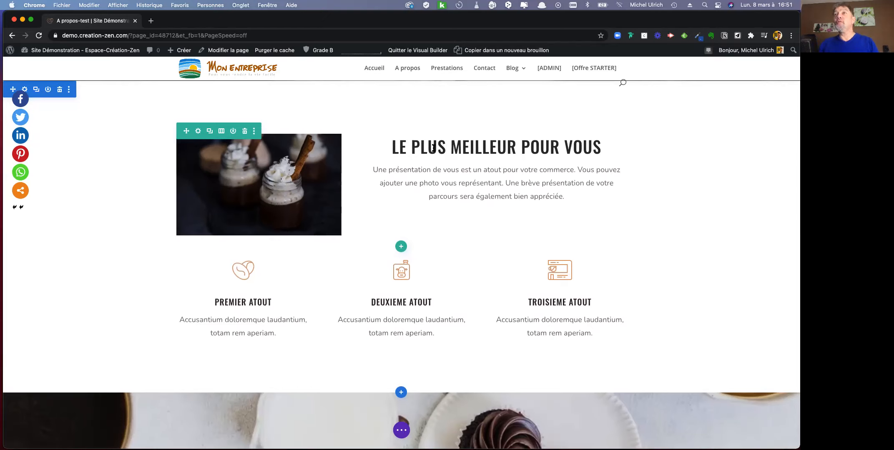
pyautogui.moveTo(411, 147); pyautogui.dragTo(451, 148)
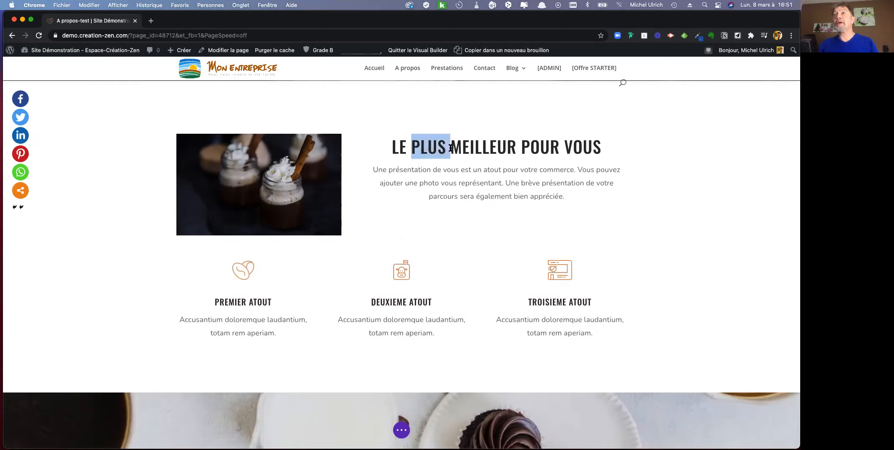
pyautogui.press('BackSpace')
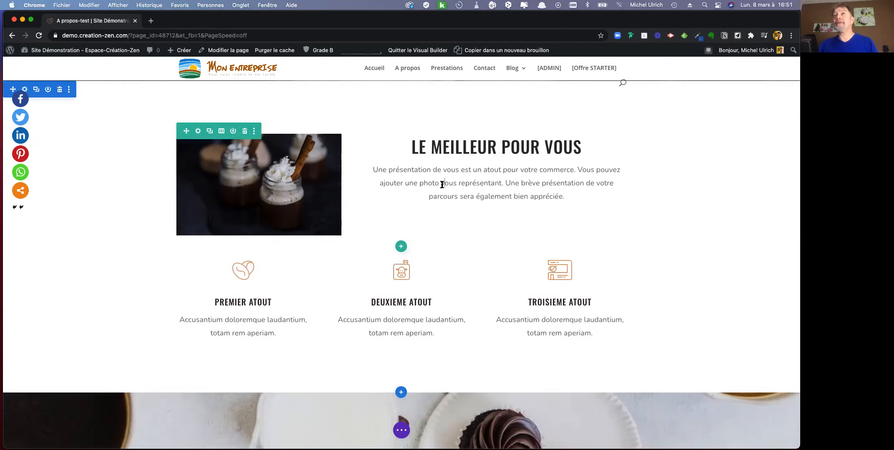
# Select part of the paragraph under the heading to view the inline formatting bar, and clear the selection.
pyautogui.moveTo(429, 175); pyautogui.dragTo(473, 193)
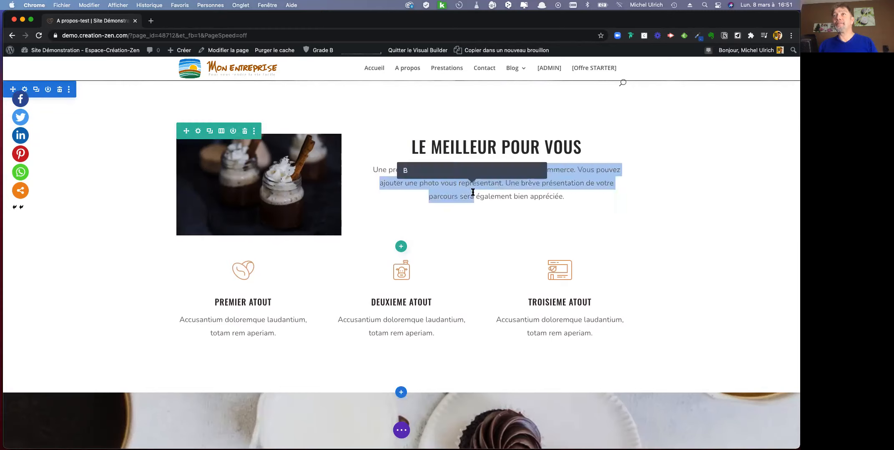
pyautogui.click(500, 184)
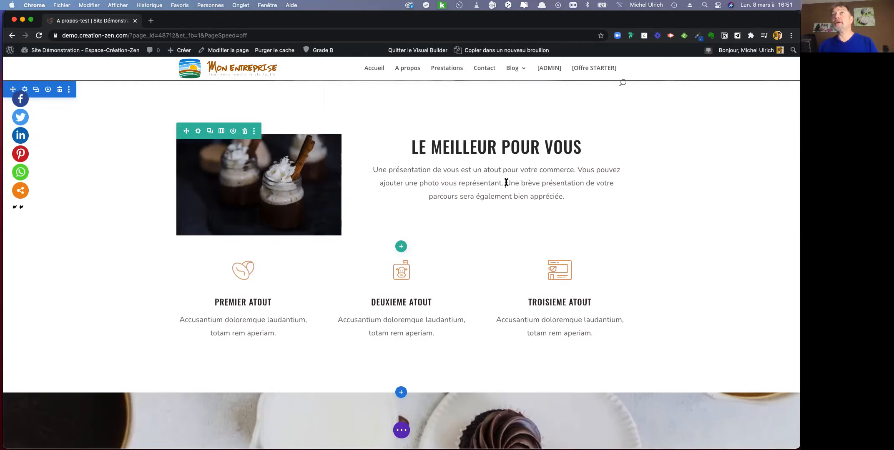
pyautogui.click(506, 182)
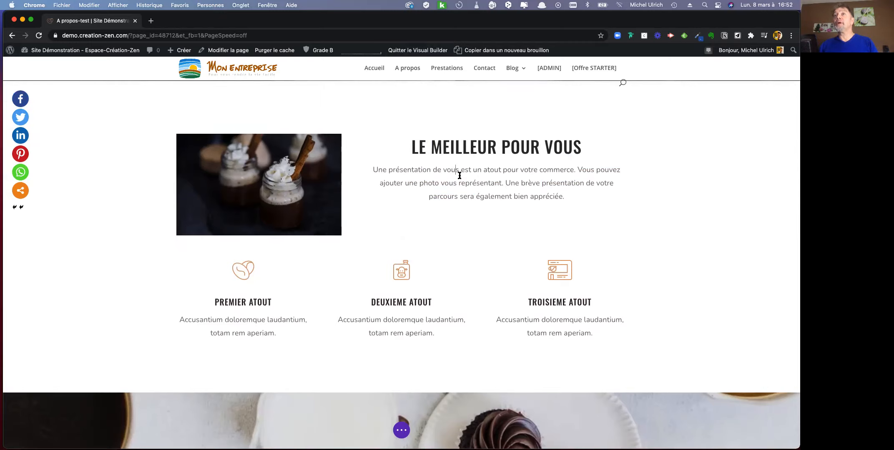
pyautogui.scroll(-2, 460, 175)
pyautogui.scroll(1, 461, 176)
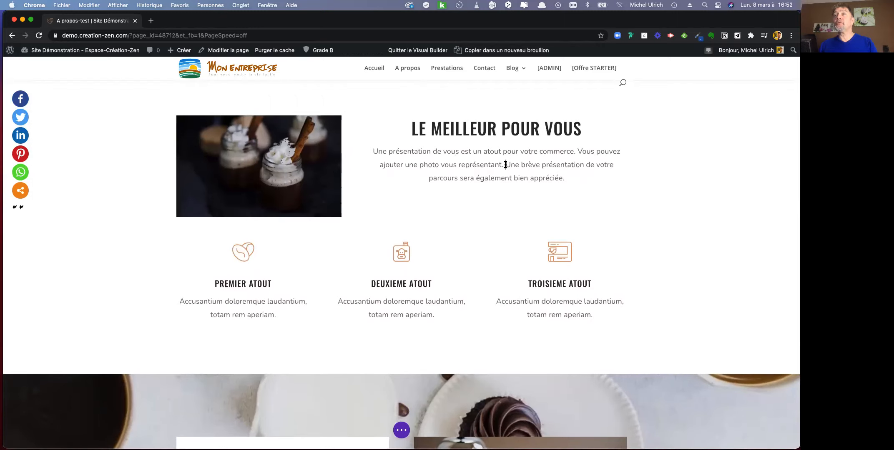
# Publish the test page and exit the visual builder.
pyautogui.click(402, 431)
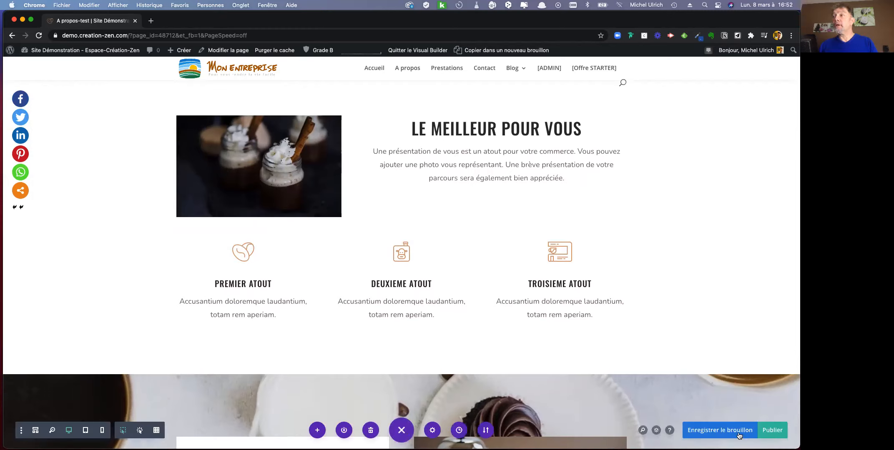
pyautogui.click(772, 431)
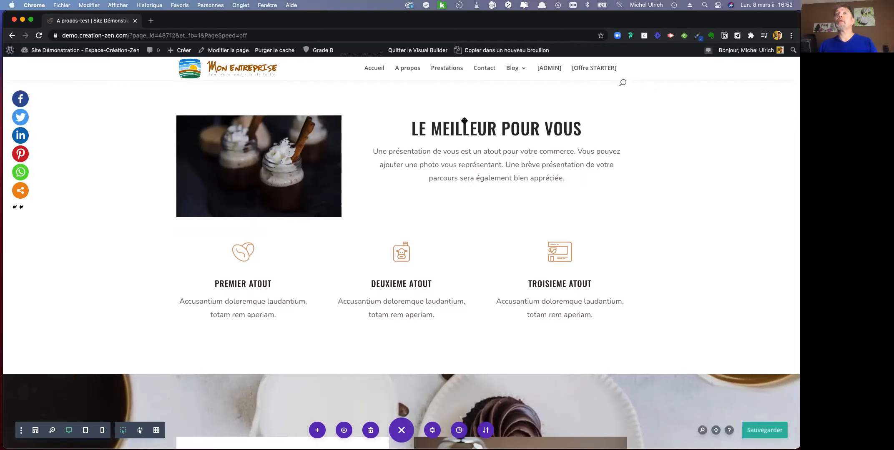
pyautogui.click(419, 51)
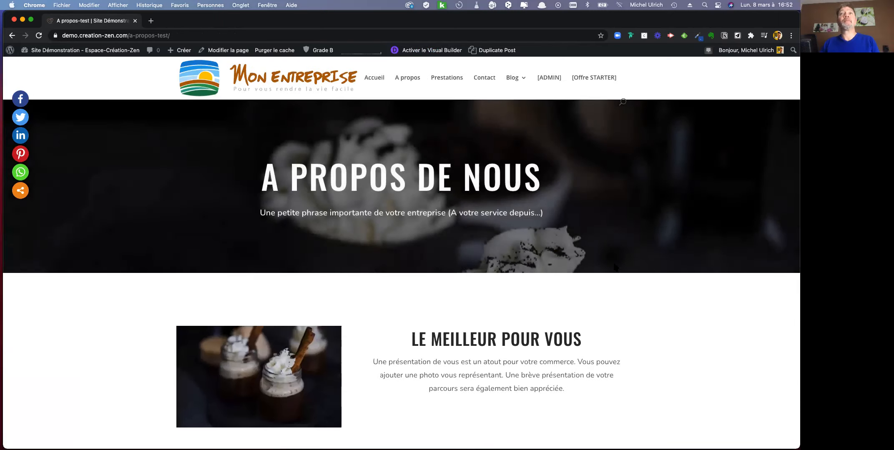
# Review the published test page from its header to its lower sections and check its a-propos-test web address.
pyautogui.scroll(-10, 622, 265)
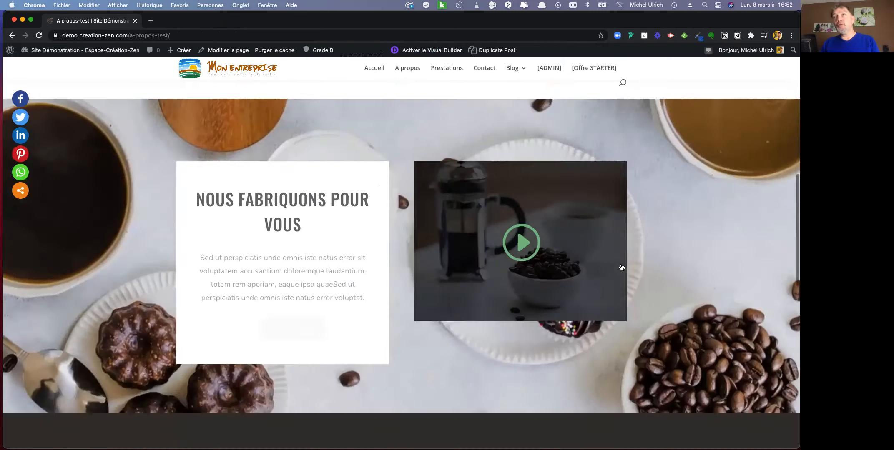
pyautogui.scroll(-4, 620, 264)
pyautogui.scroll(15, 620, 263)
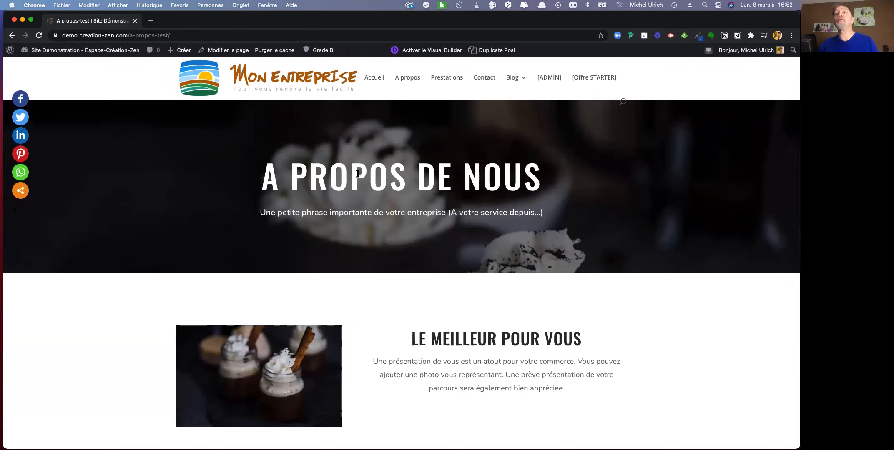
pyautogui.moveTo(129, 36); pyautogui.dragTo(184, 35)
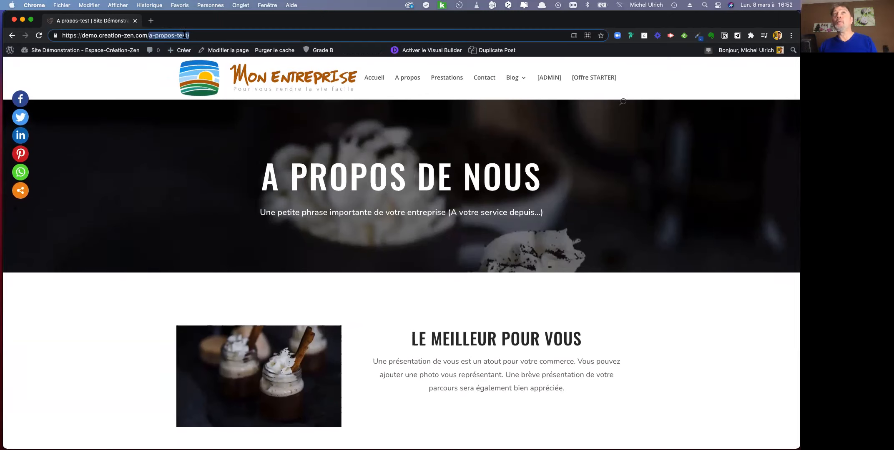
pyautogui.click(205, 35)
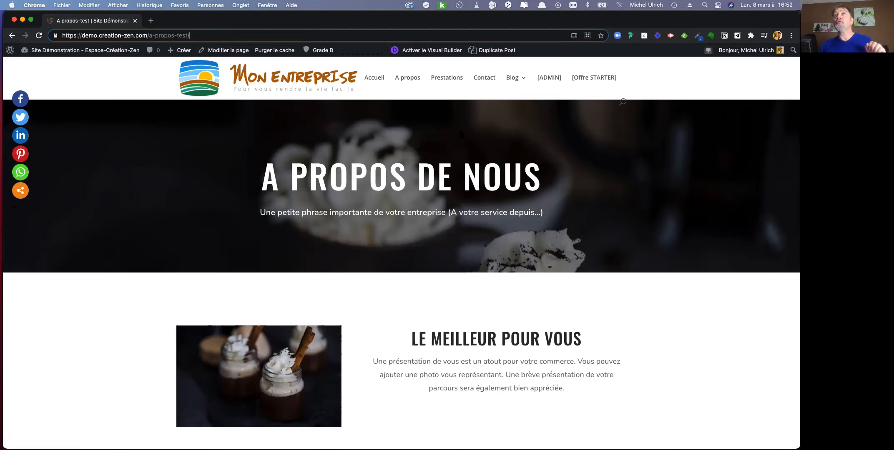
# Reactivate the visual builder on the published test page.
pyautogui.click(431, 51)
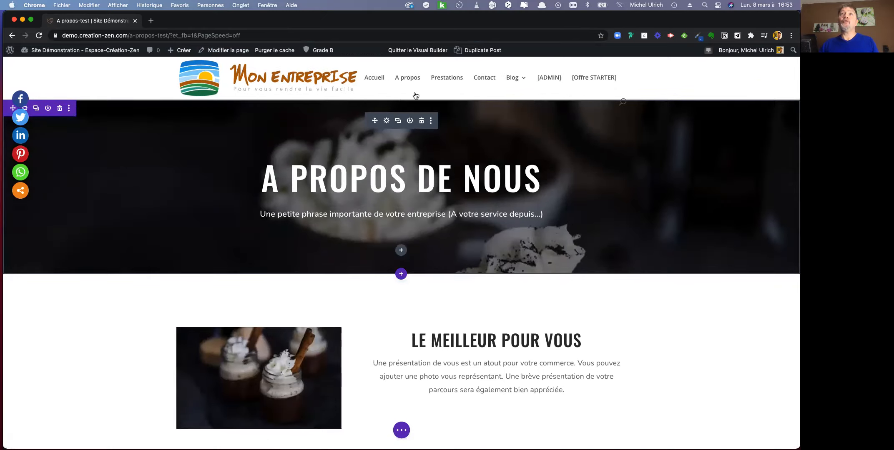
pyautogui.scroll(-5, 346, 178)
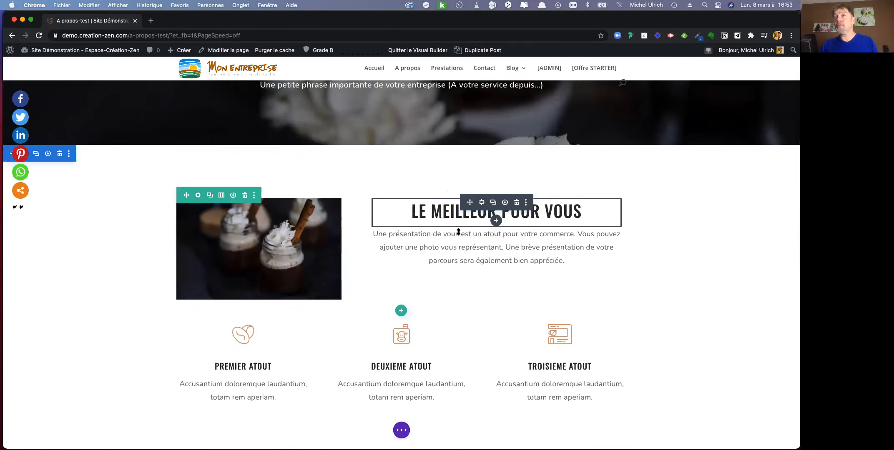
pyautogui.scroll(-1, 365, 255)
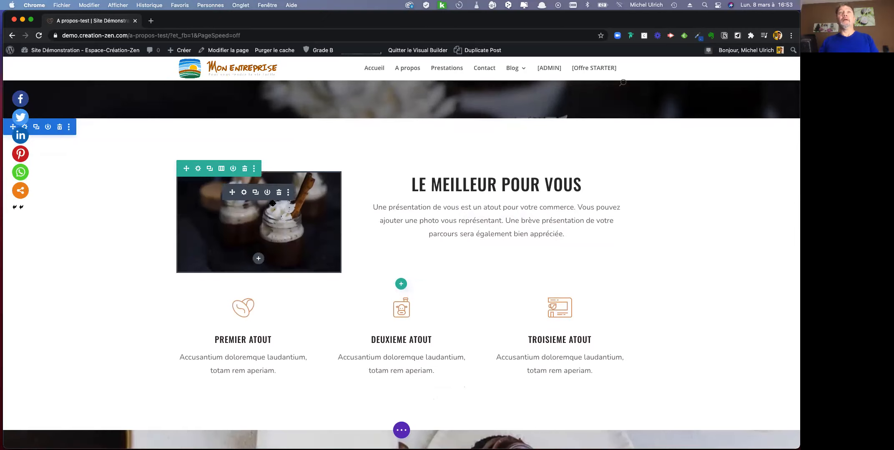
pyautogui.scroll(3, 96, 156)
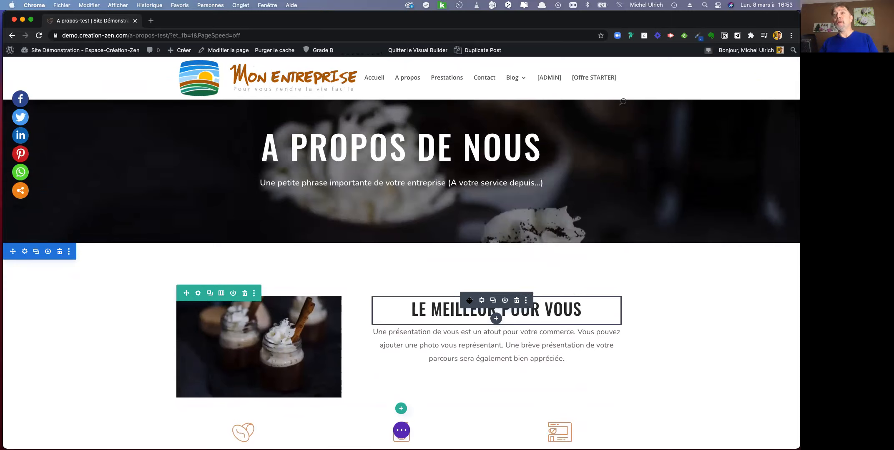
# Move the "Le meilleur pour vous" heading module below the paragraph and back above it.
pyautogui.moveTo(470, 300); pyautogui.dragTo(472, 359)
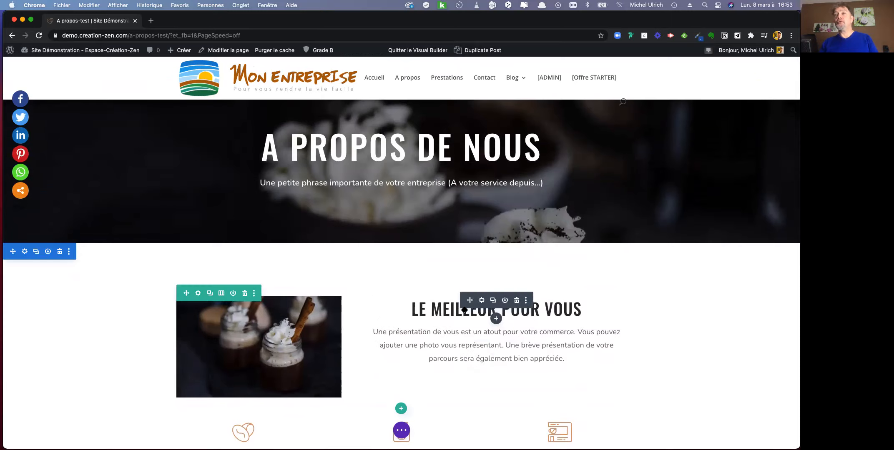
pyautogui.moveTo(470, 300); pyautogui.dragTo(471, 367)
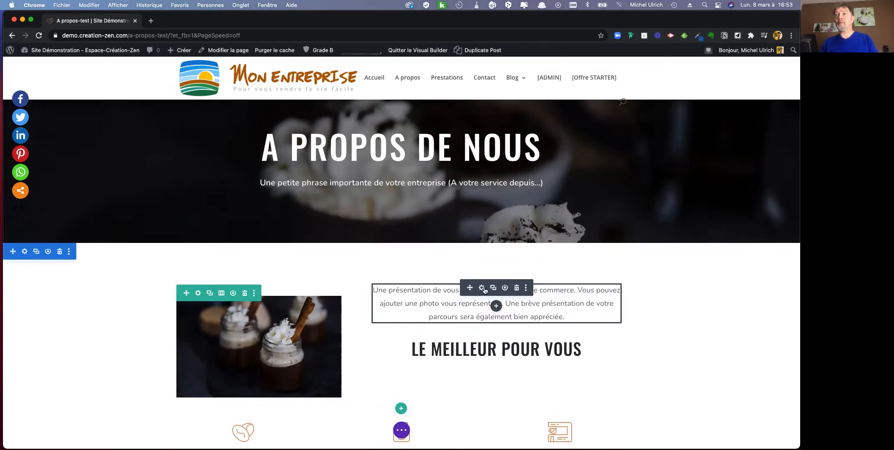
pyautogui.moveTo(479, 351); pyautogui.dragTo(479, 361)
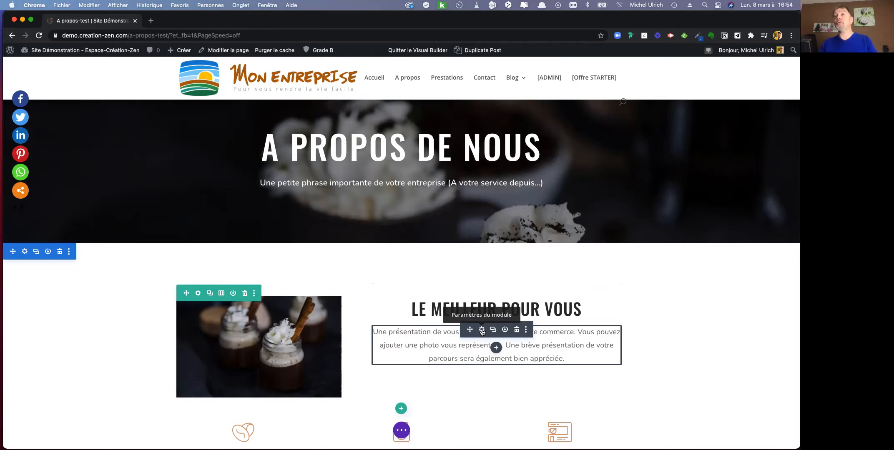
# Duplicate the "Le meilleur pour vous" heading module and delete the copy, doing this twice.
pyautogui.scroll(-4, 478, 350)
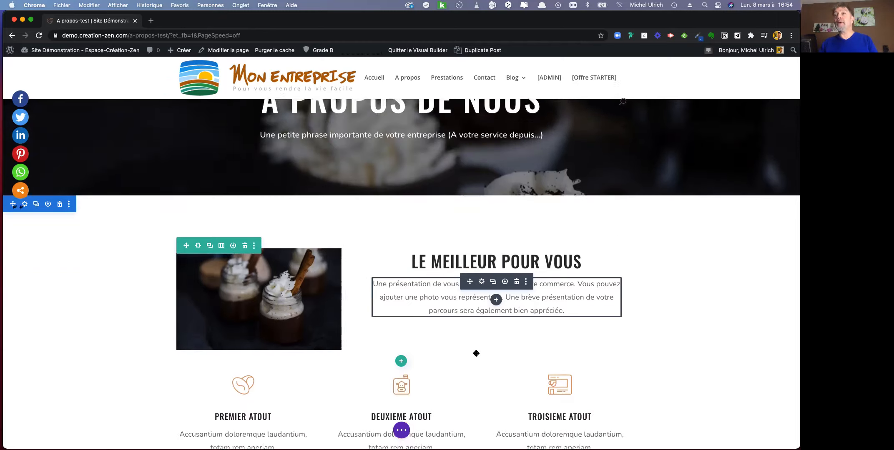
pyautogui.moveTo(488, 284)
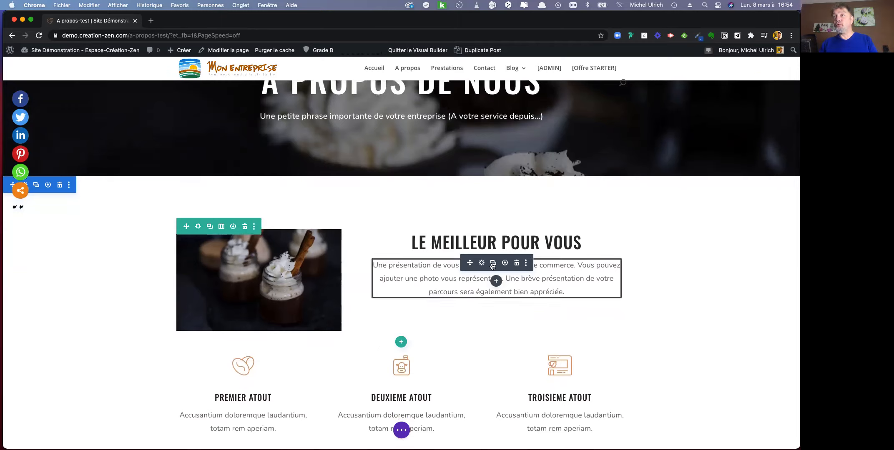
pyautogui.moveTo(493, 244)
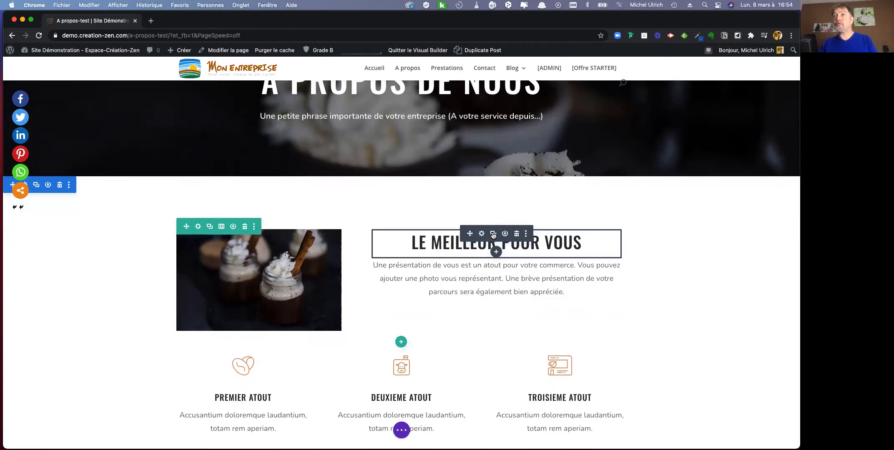
pyautogui.click(494, 235)
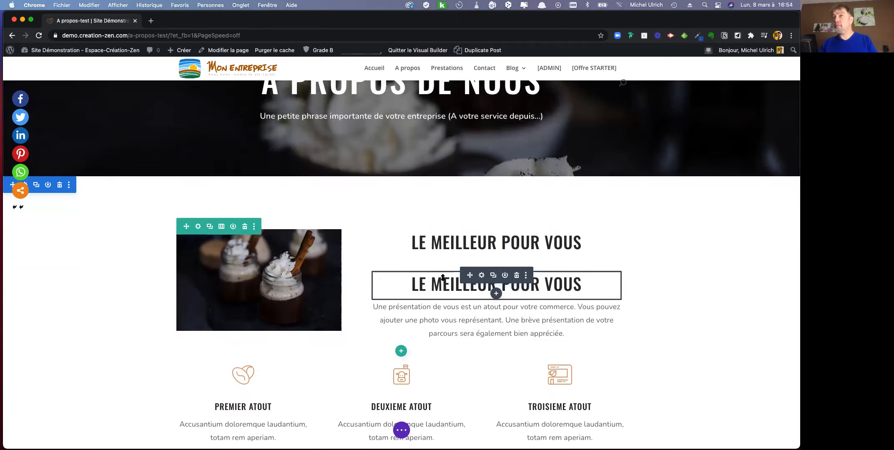
pyautogui.click(517, 277)
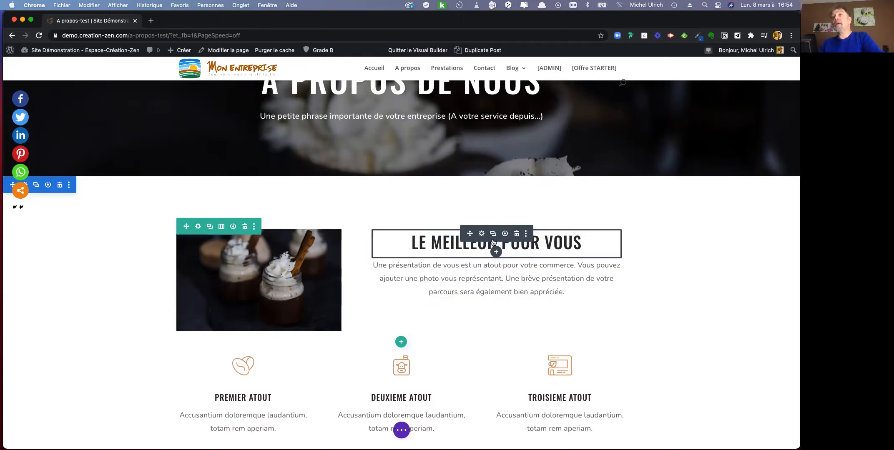
pyautogui.click(493, 235)
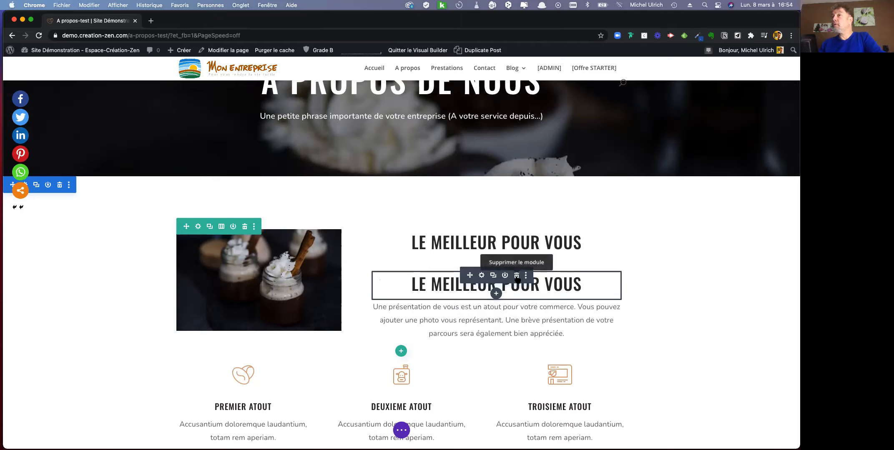
pyautogui.click(517, 276)
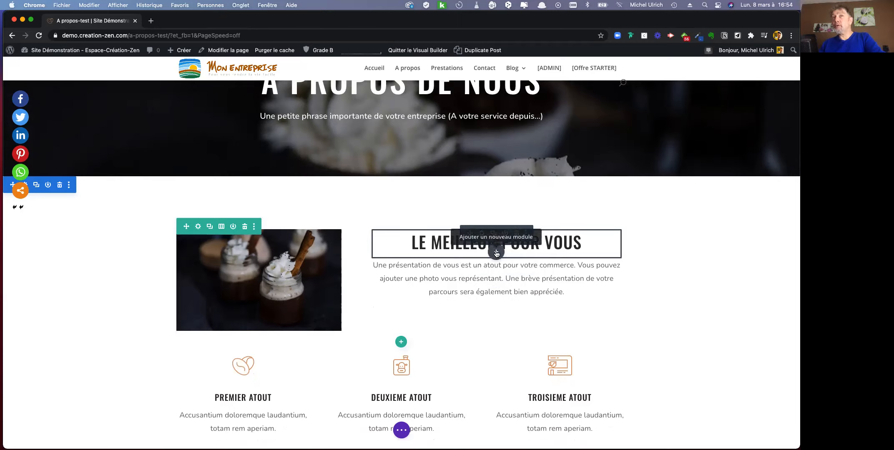
# Browse the list of modules that can be inserted below the "Le meilleur pour vous" heading, and dismiss it without adding one.
pyautogui.click(497, 252)
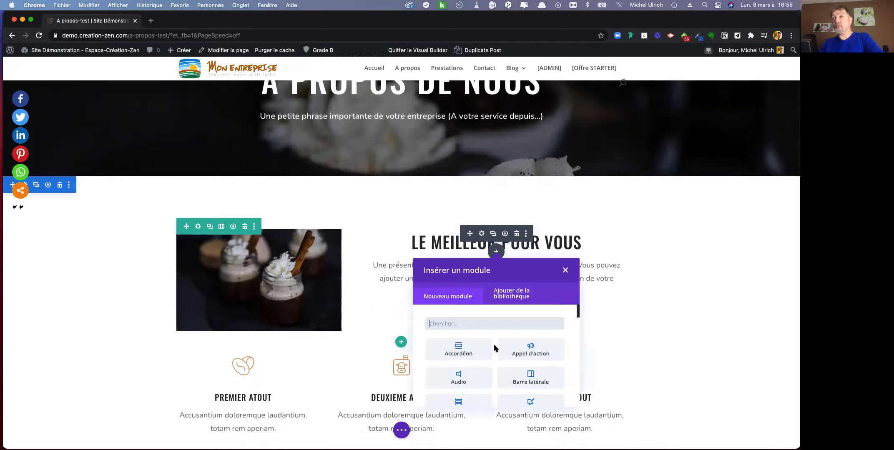
pyautogui.scroll(-4, 494, 350)
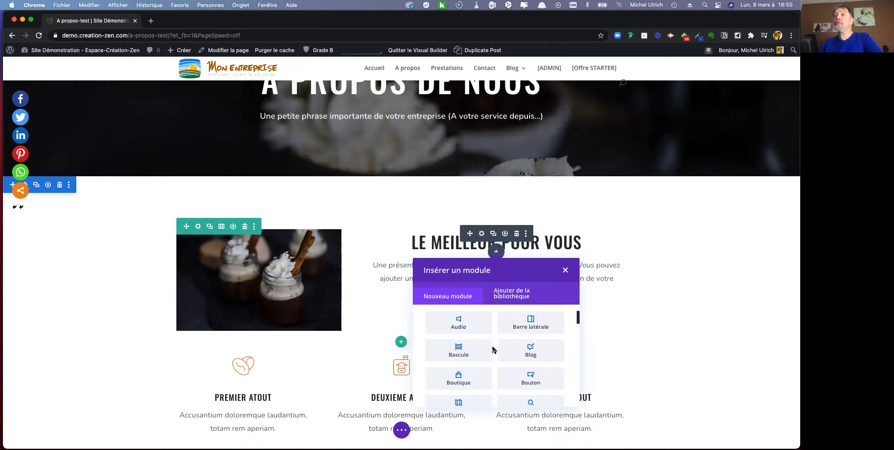
pyautogui.scroll(-3, 497, 358)
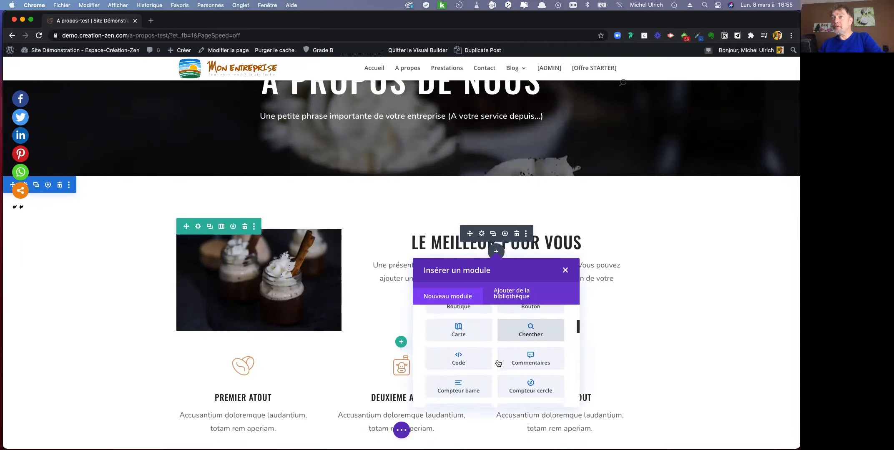
pyautogui.scroll(-3, 497, 369)
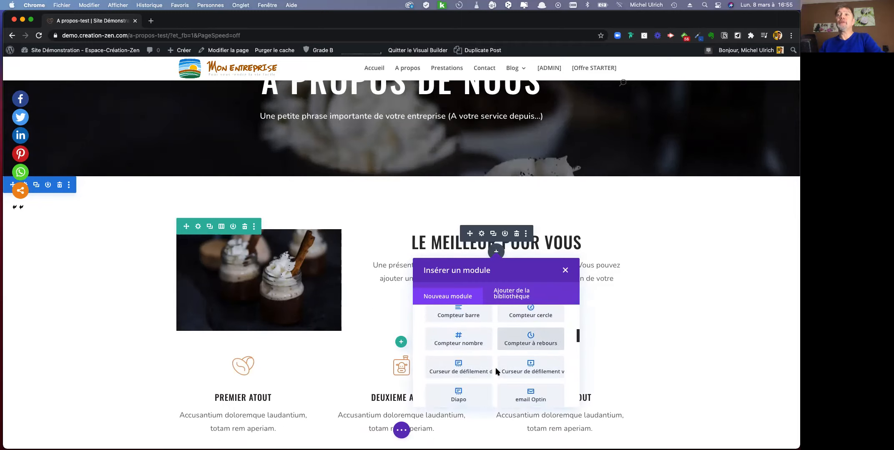
pyautogui.scroll(-3, 496, 371)
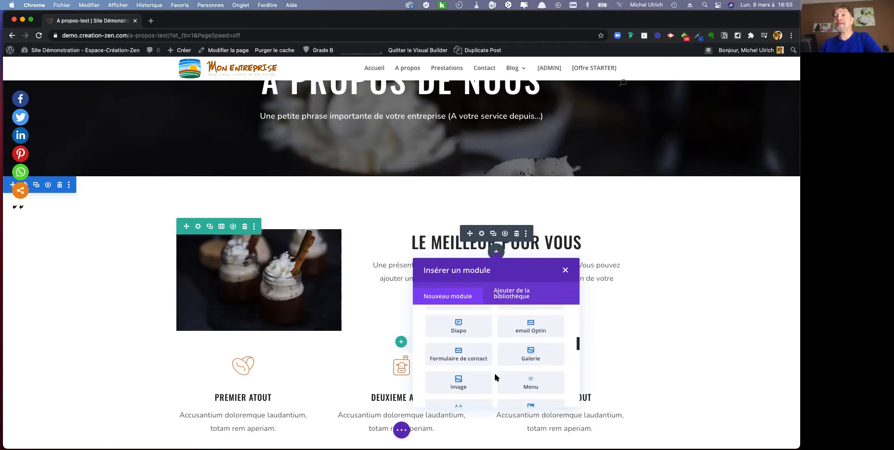
pyautogui.scroll(-2, 497, 377)
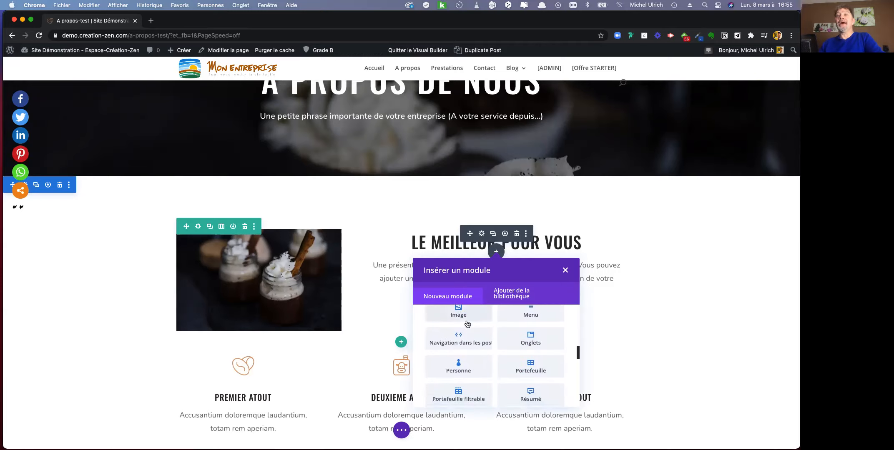
pyautogui.scroll(-6, 498, 360)
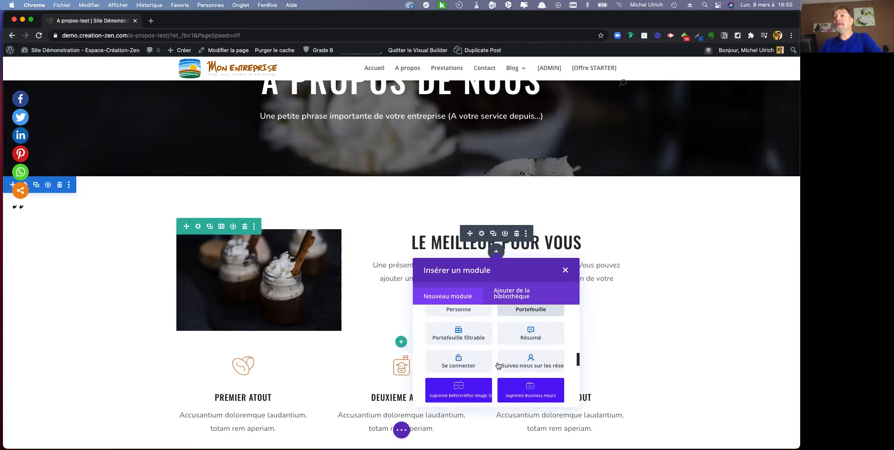
pyautogui.scroll(10, 496, 365)
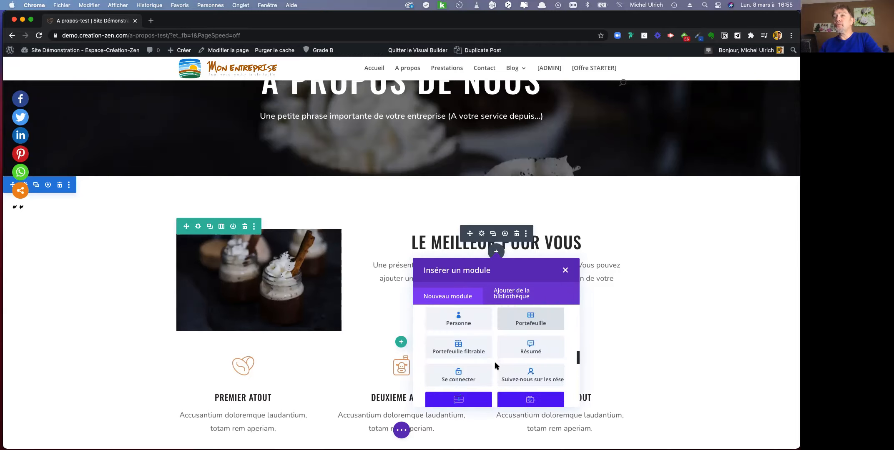
pyautogui.scroll(5, 496, 365)
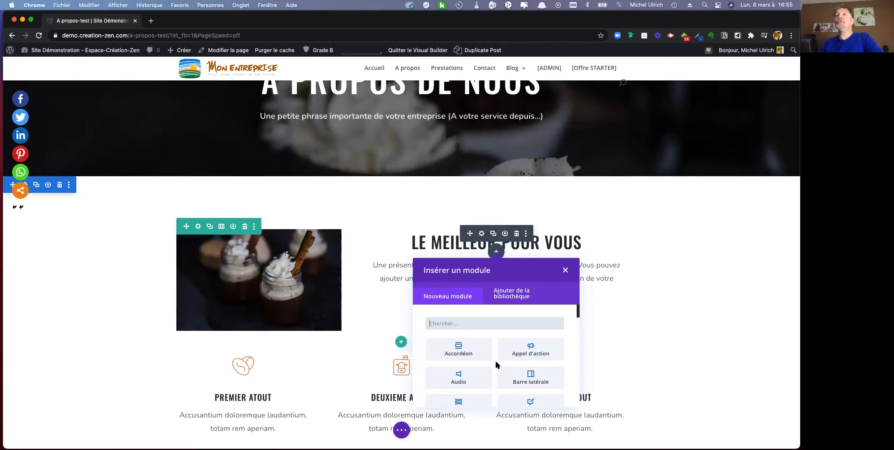
pyautogui.click(565, 271)
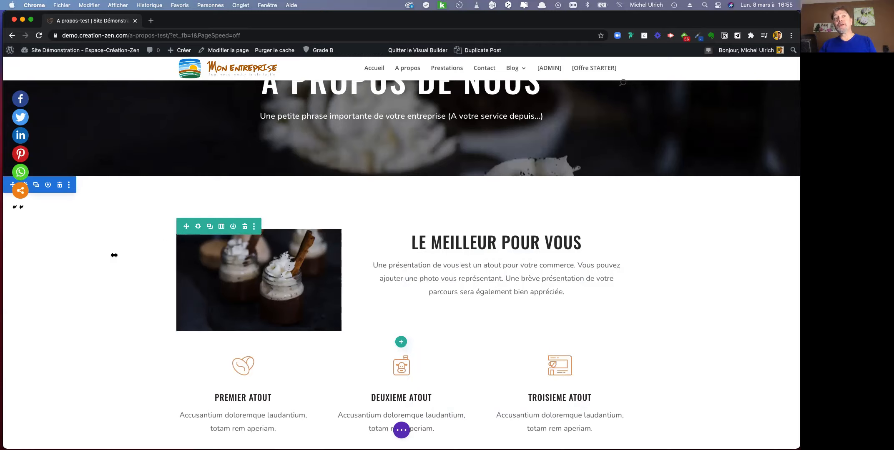
# Examine the section and row controls around the "Le meilleur pour vous" content, including the section's additional options.
pyautogui.scroll(-3, 108, 255)
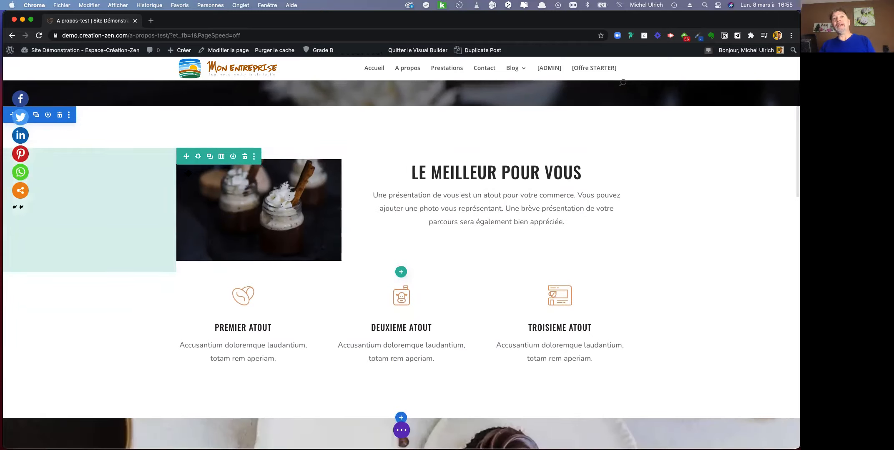
pyautogui.scroll(5, 125, 187)
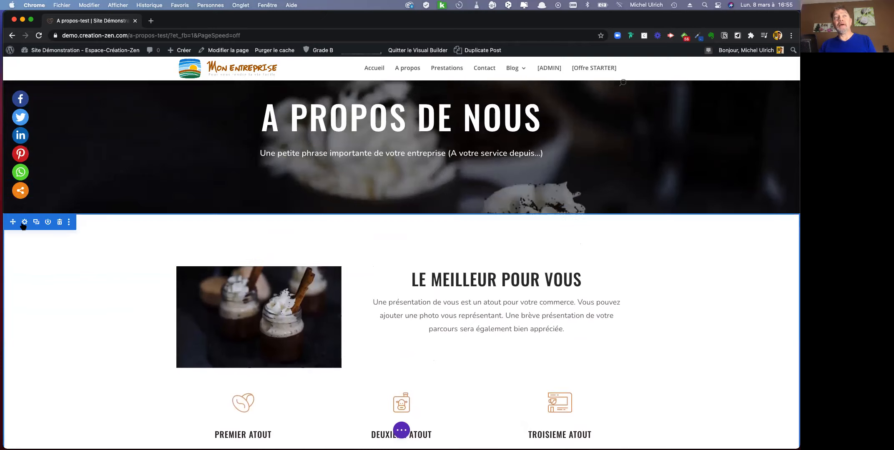
pyautogui.scroll(-5, 67, 239)
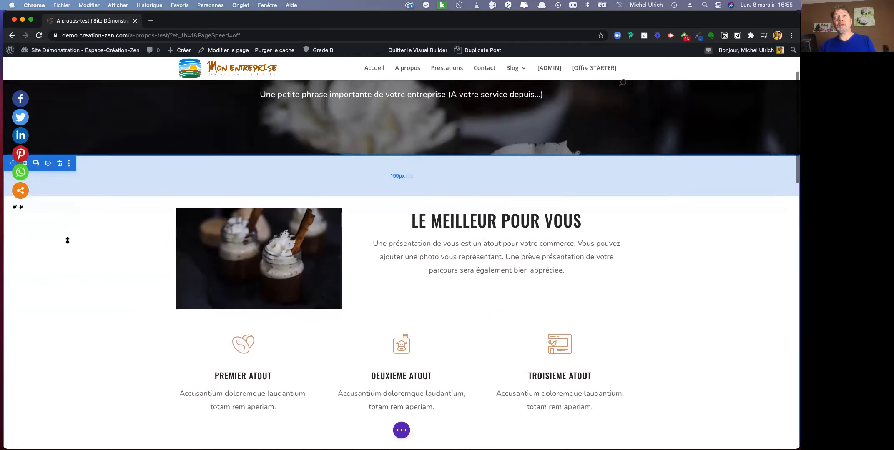
pyautogui.scroll(1, 91, 243)
pyautogui.scroll(-2, 101, 242)
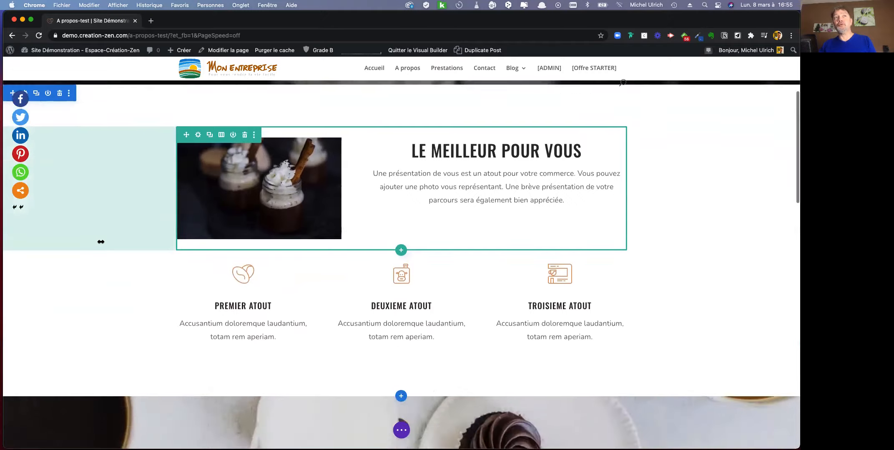
pyautogui.scroll(1, 101, 242)
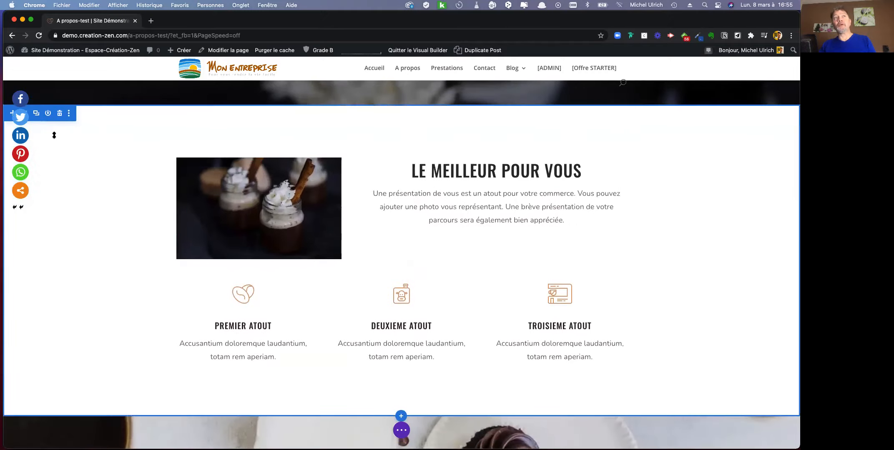
pyautogui.scroll(2, 54, 137)
pyautogui.scroll(4, 54, 137)
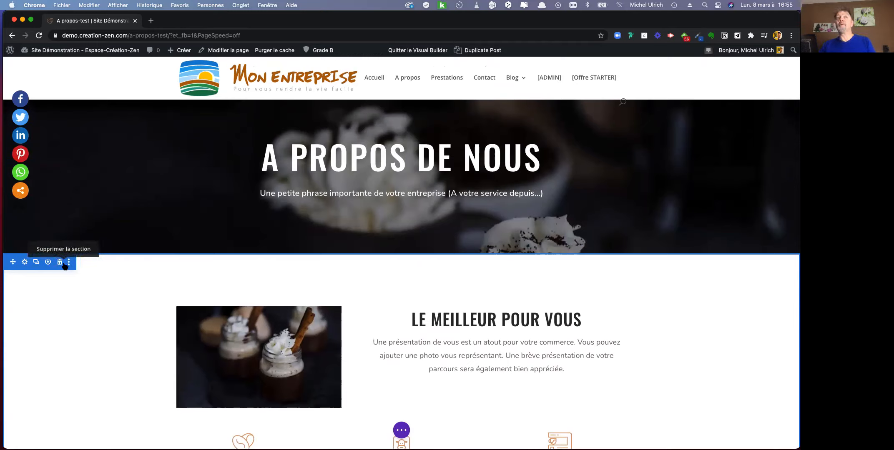
pyautogui.click(69, 263)
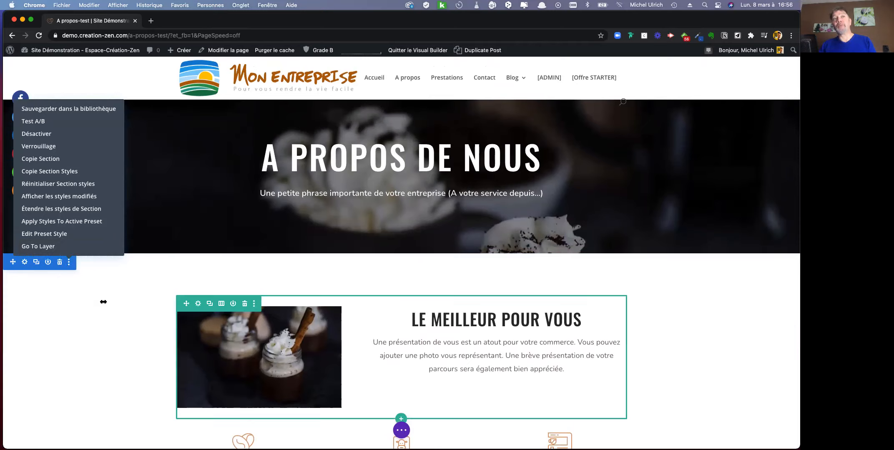
pyautogui.click(72, 305)
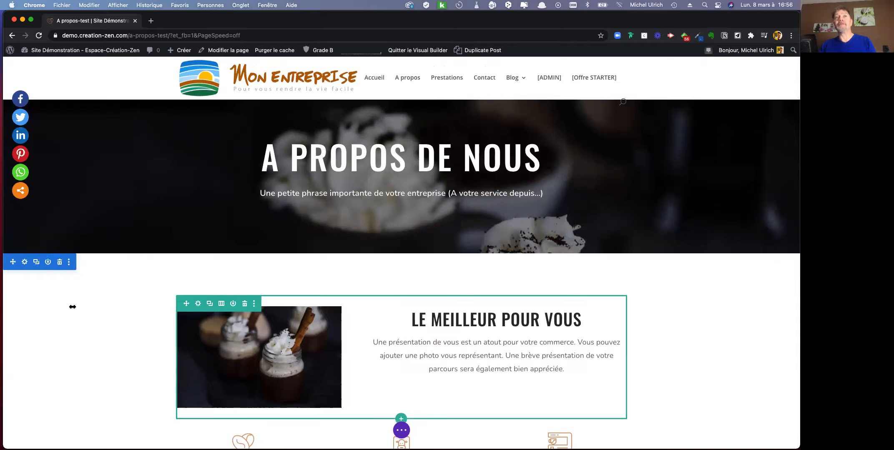
# View the settings of the image module beside the "Le meilleur pour vous" text and close them.
pyautogui.scroll(-3, 138, 307)
pyautogui.scroll(-1, 137, 306)
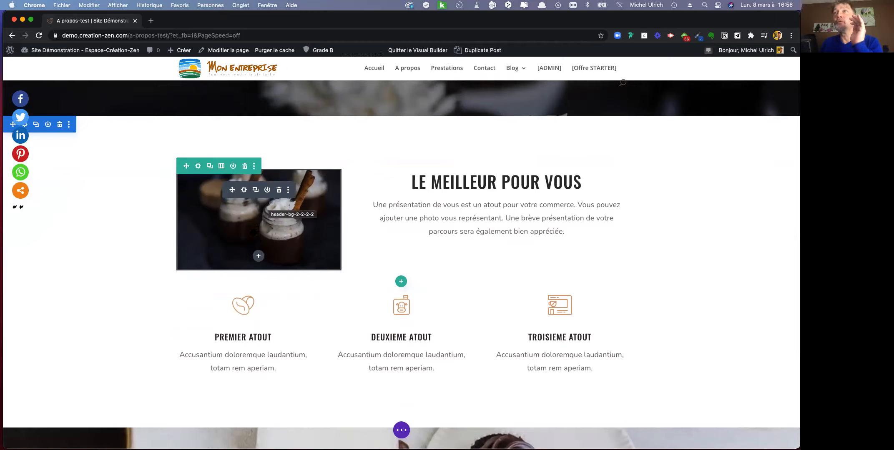
pyautogui.click(244, 191)
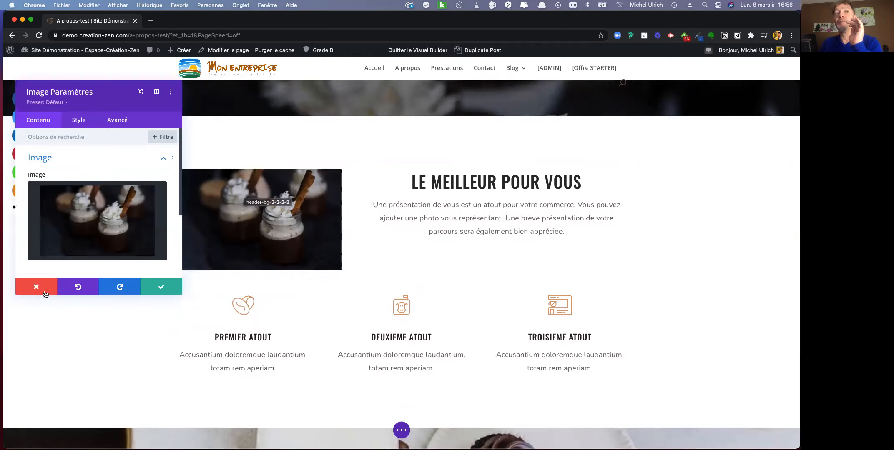
pyautogui.click(180, 292)
# Replace the photo beside "Le meilleur pour vous" with the media library picture of two dark mugs topped with whipped cream, and save the module.
pyautogui.moveTo(244, 195)
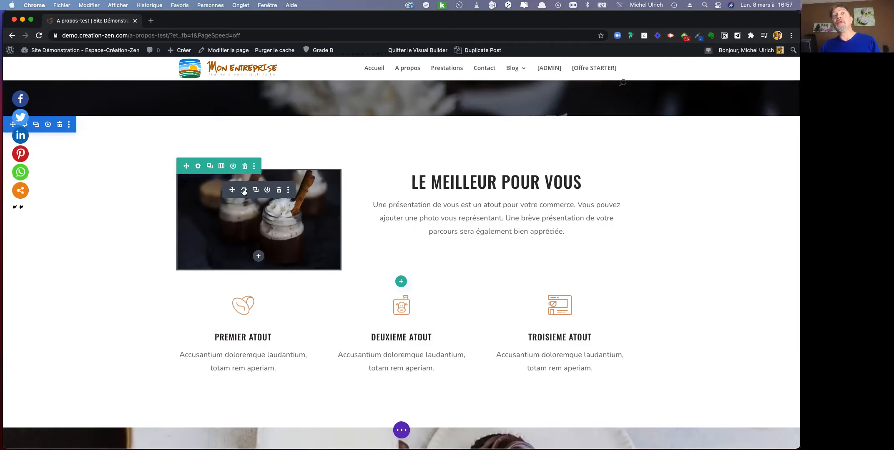
pyautogui.click(244, 190)
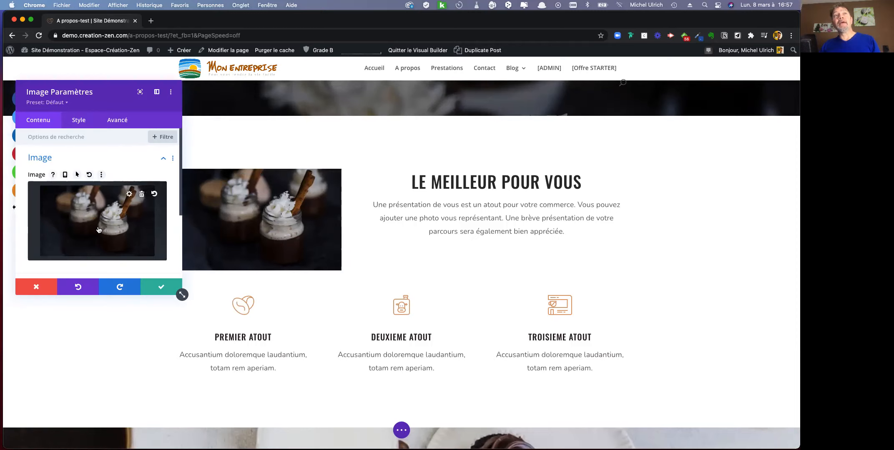
pyautogui.click(142, 195)
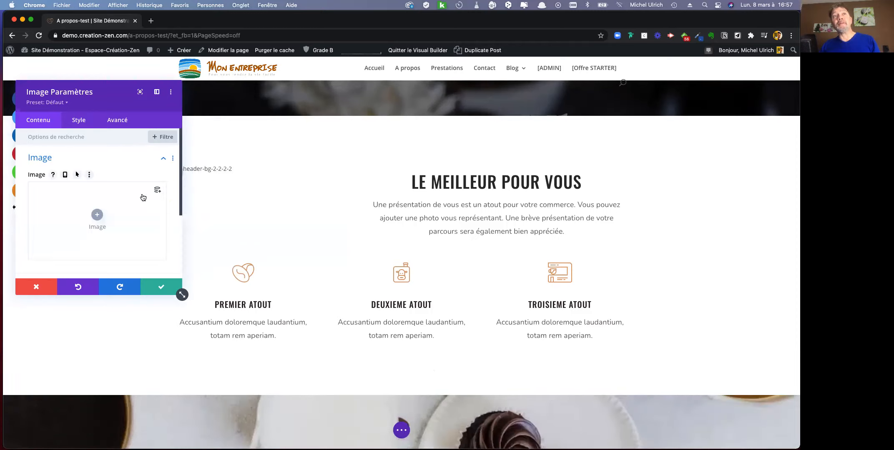
pyautogui.click(97, 216)
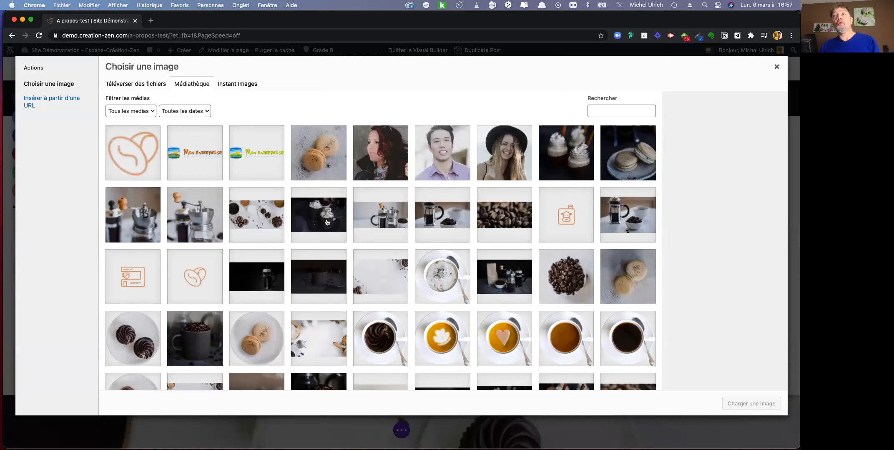
pyautogui.click(509, 273)
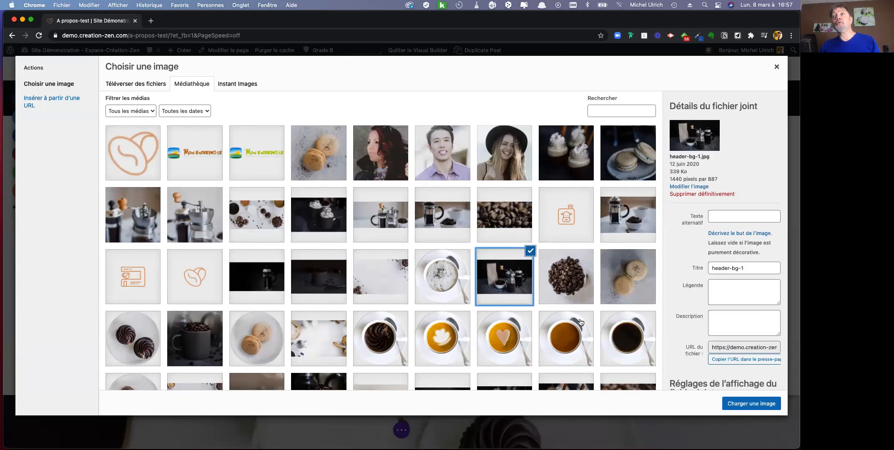
pyautogui.click(327, 224)
pyautogui.click(746, 404)
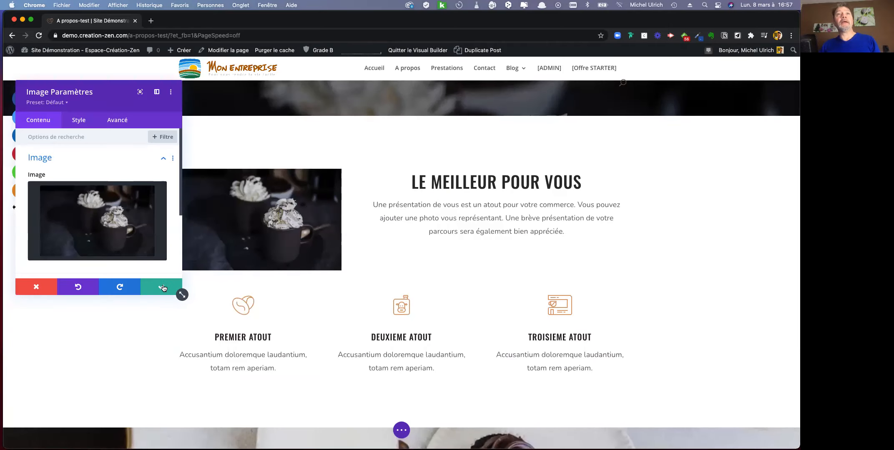
pyautogui.click(162, 288)
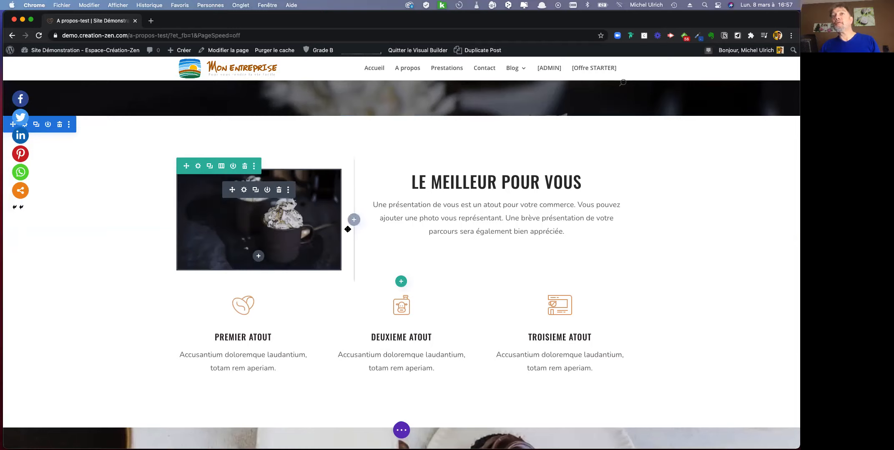
# Insert a new Image module below the photo of the two mugs.
pyautogui.moveTo(259, 259)
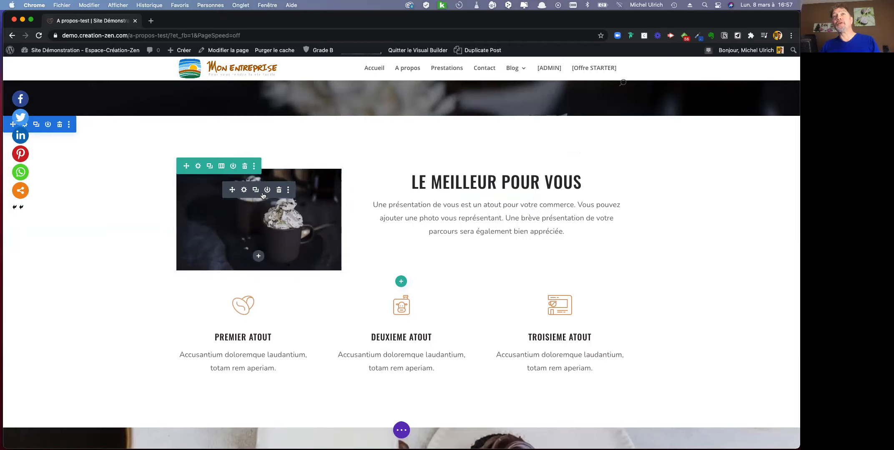
pyautogui.scroll(-1, 261, 225)
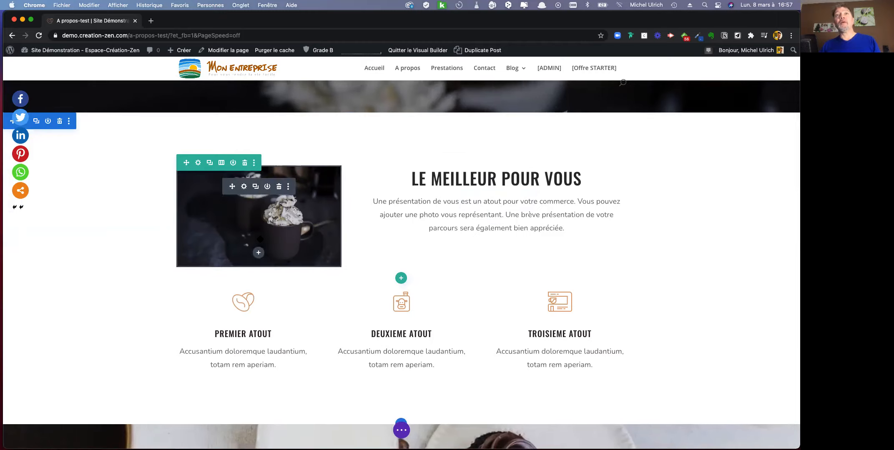
pyautogui.click(258, 254)
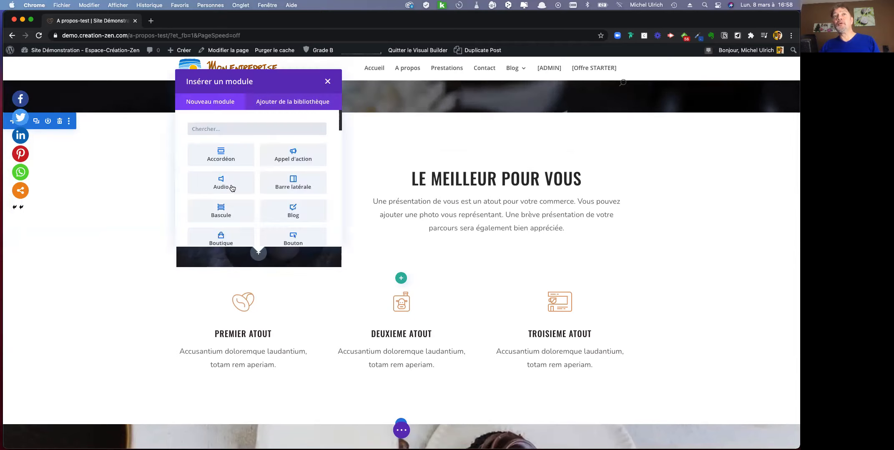
pyautogui.scroll(-5, 255, 199)
pyautogui.scroll(-5, 256, 202)
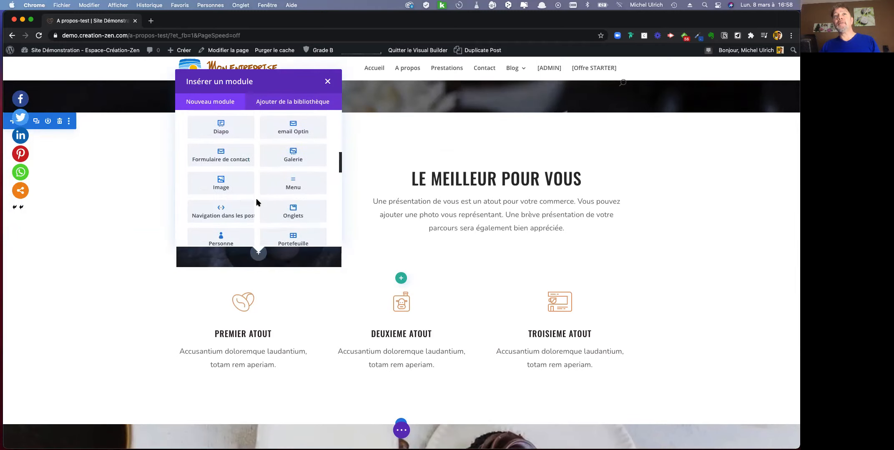
pyautogui.scroll(-3, 256, 203)
pyautogui.scroll(8, 257, 203)
pyautogui.scroll(5, 246, 146)
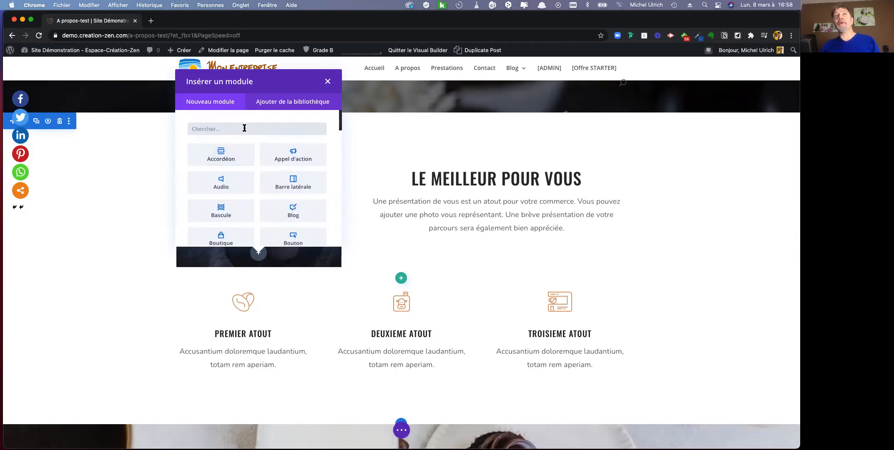
pyautogui.click(245, 128)
pyautogui.write('imag')
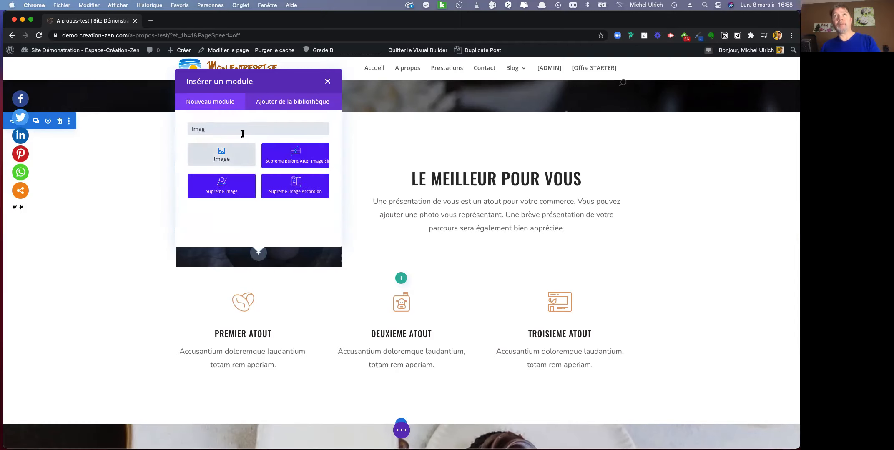
pyautogui.click(224, 155)
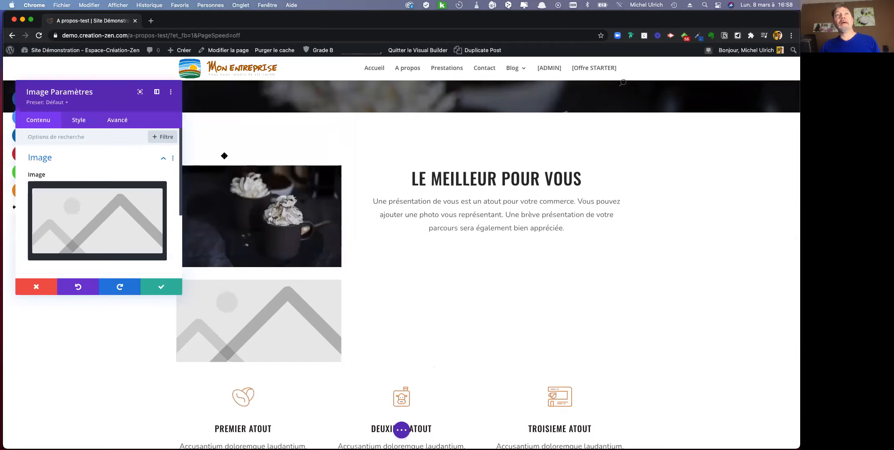
# Use the media library picture section-bg-4.jpg for the new image module and save the module.
pyautogui.click(115, 217)
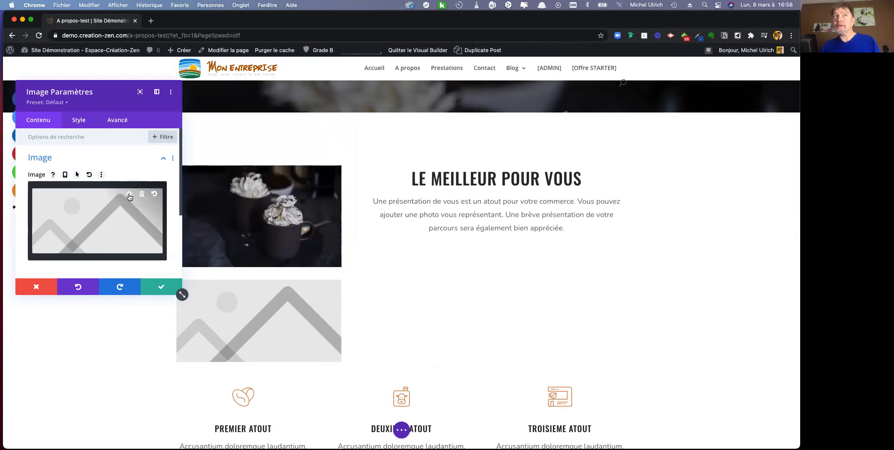
pyautogui.click(129, 195)
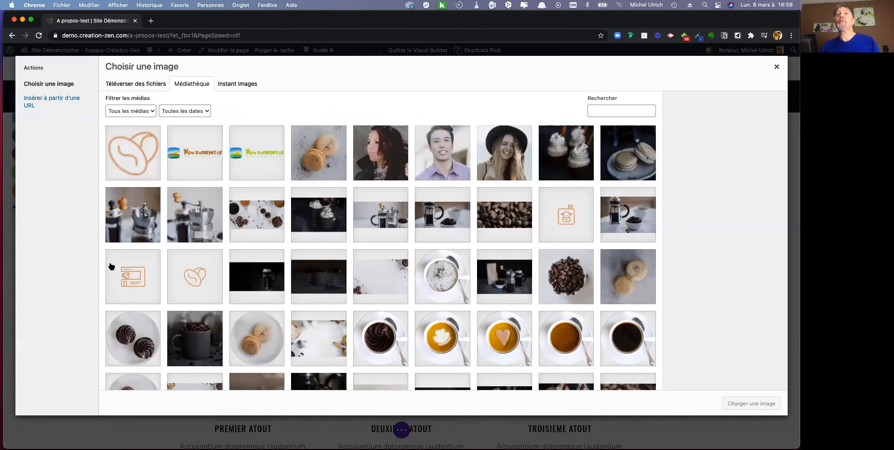
pyautogui.click(269, 217)
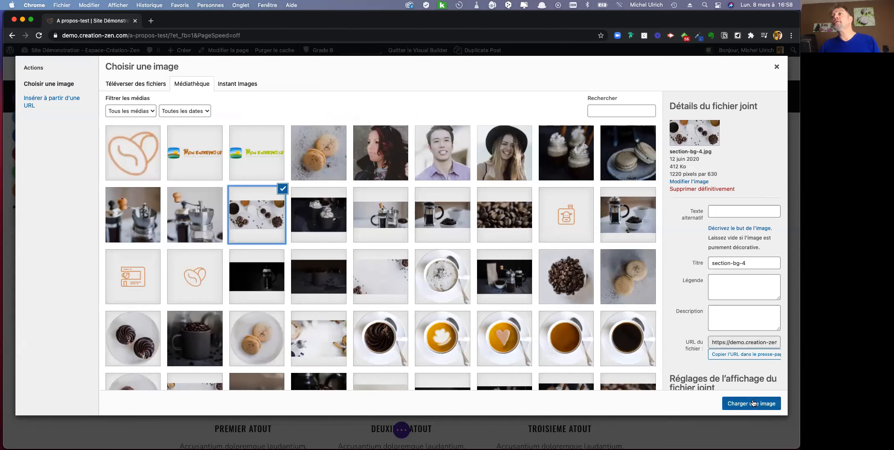
pyautogui.click(753, 403)
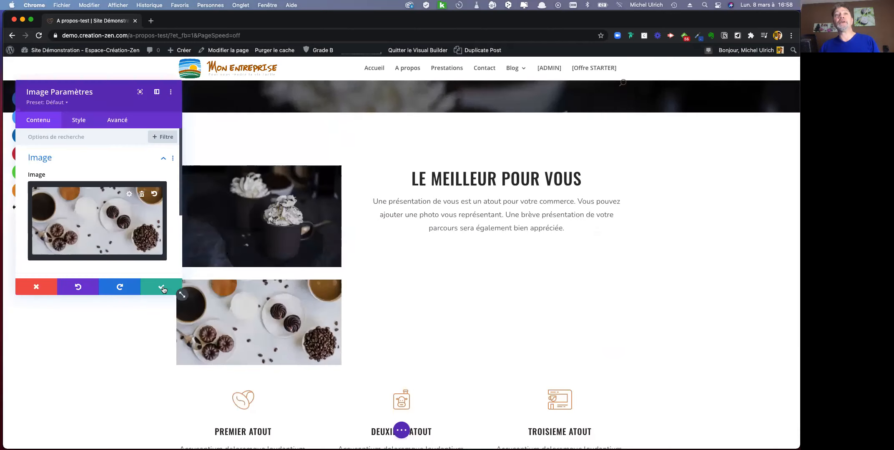
pyautogui.click(163, 286)
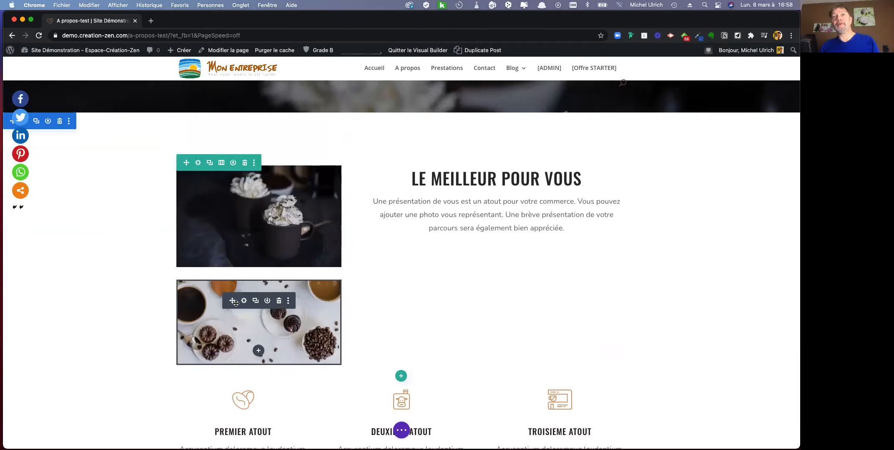
# Move the new coffee and chocolates picture above the mugs photo, and from there below the presentation text in the other column.
pyautogui.moveTo(231, 301); pyautogui.dragTo(244, 187)
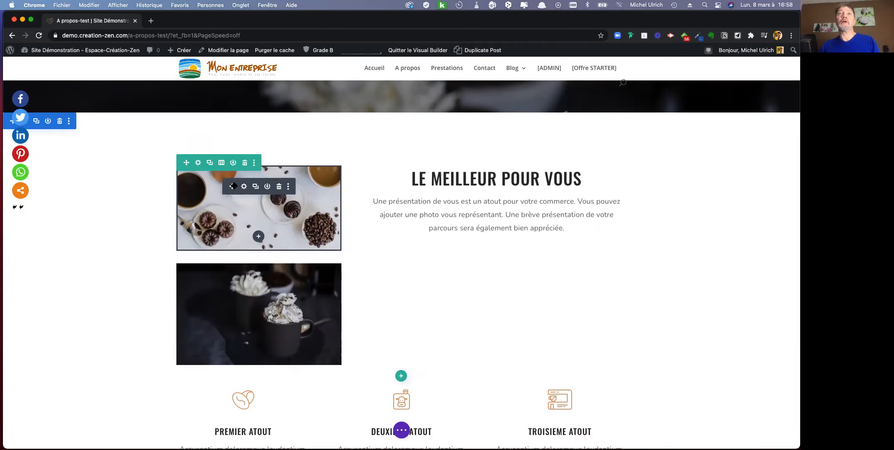
pyautogui.moveTo(267, 198)
pyautogui.mouseDown()
pyautogui.moveTo(386, 239)
pyautogui.moveTo(478, 254)
pyautogui.moveTo(527, 229)
pyautogui.moveTo(496, 202)
pyautogui.moveTo(499, 246)
pyautogui.moveTo(493, 182)
pyautogui.moveTo(506, 239)
pyautogui.mouseUp()
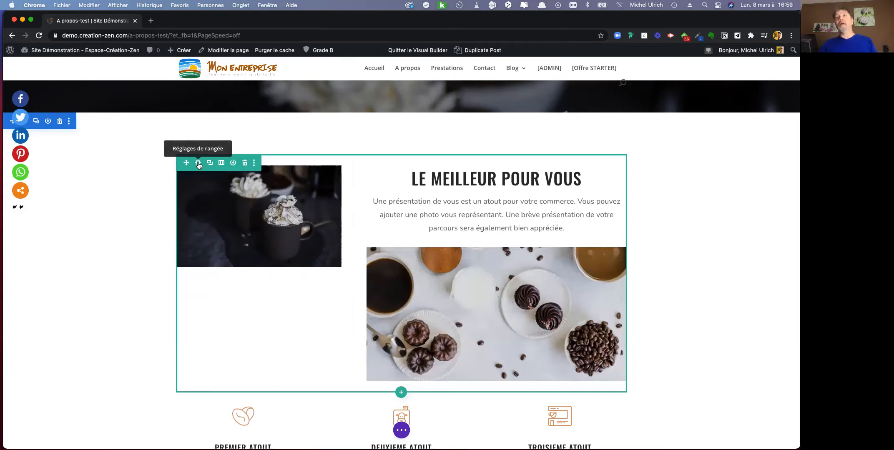
# Try an equal two-column layout and a wide-then-narrow one for the "Le meilleur pour vous" row, and restore the narrow-then-wide layout.
pyautogui.click(222, 164)
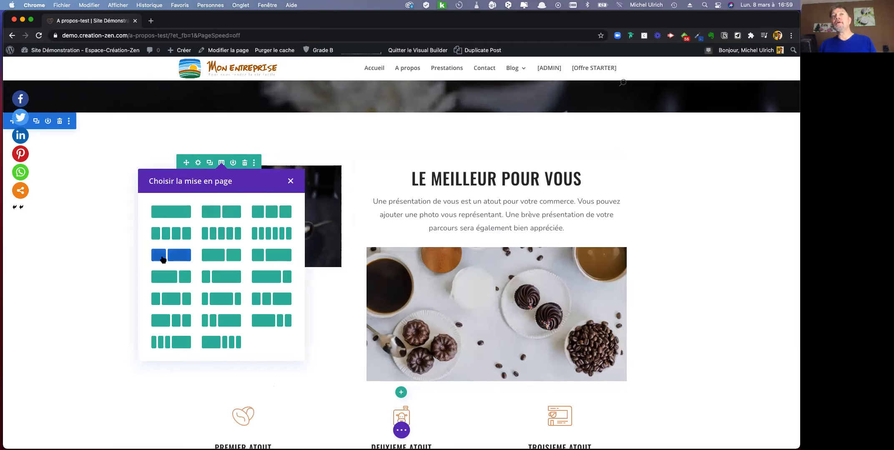
pyautogui.click(234, 215)
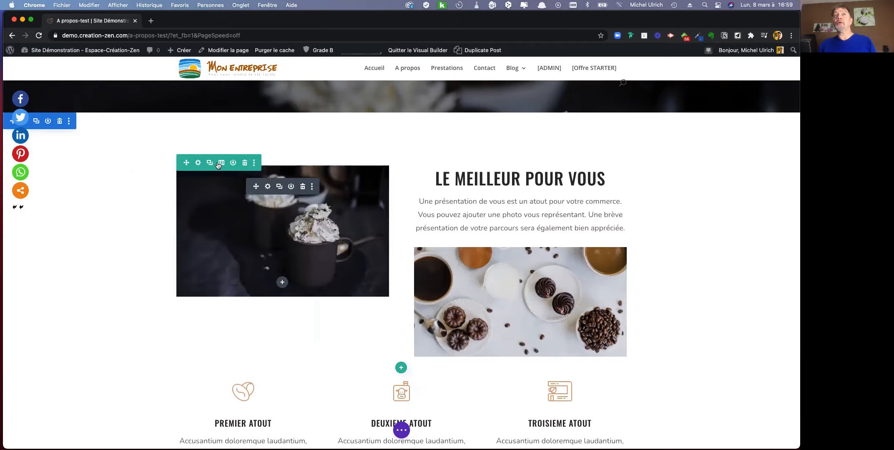
pyautogui.click(221, 163)
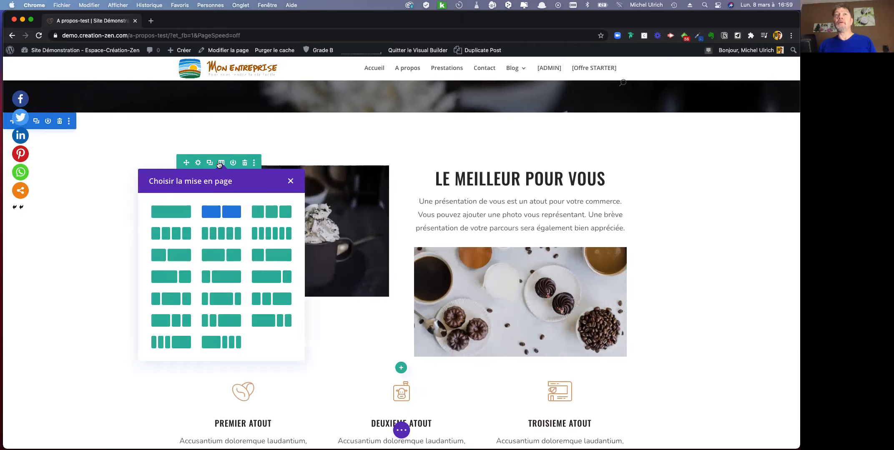
pyautogui.click(232, 258)
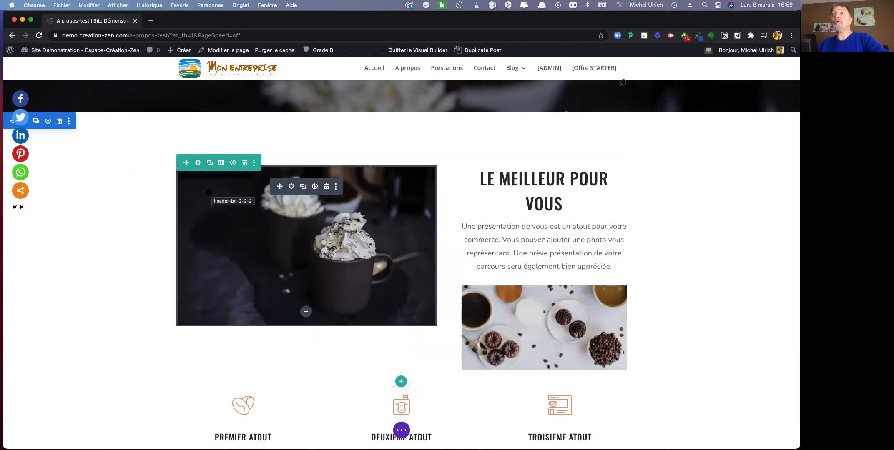
pyautogui.click(221, 163)
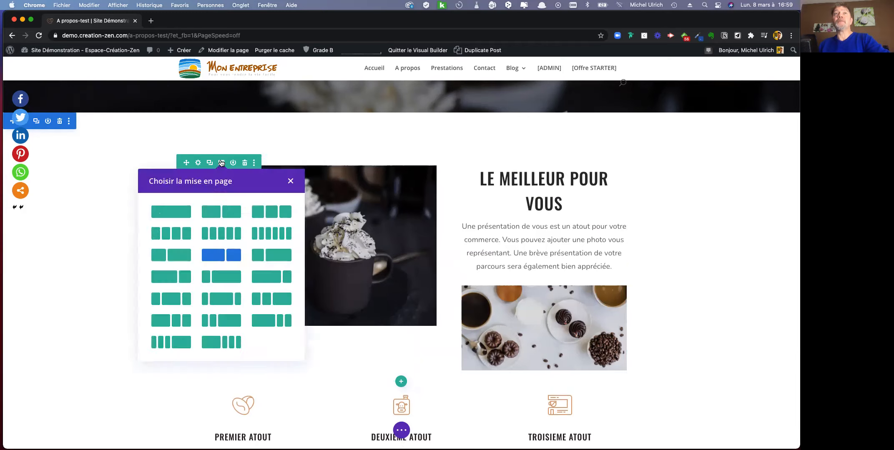
pyautogui.click(177, 256)
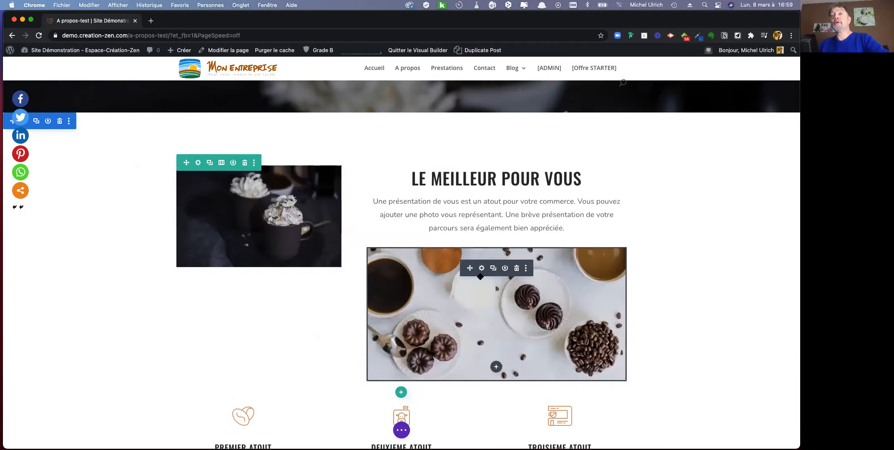
# Move the coffee and chocolates picture into the narrow column, above the mugs photo.
pyautogui.moveTo(470, 268); pyautogui.dragTo(261, 169)
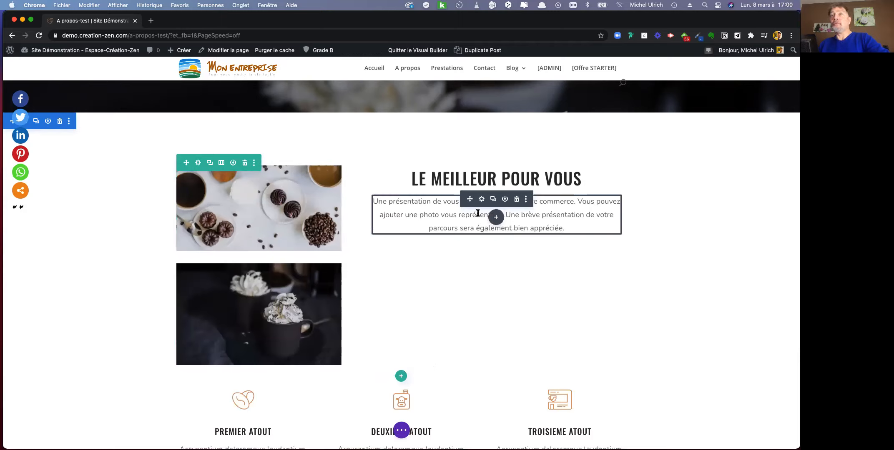
# Duplicate the presentation paragraph and replace the copy's text with "cgfg gdf hfgjghc jgdhkghkhckhgk hkcbmbcnmckc hgkchgkfdfdhdf hdfh dd hdfh dfhdf hdfh df".
pyautogui.click(492, 199)
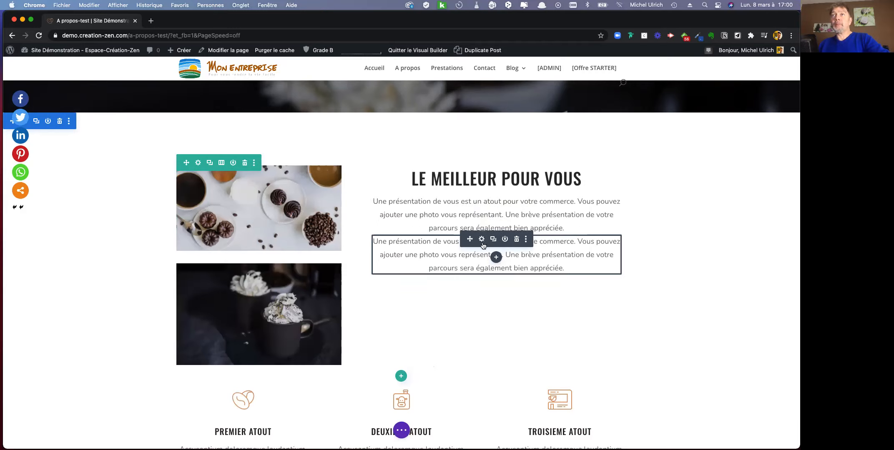
pyautogui.tripleClick(464, 257)
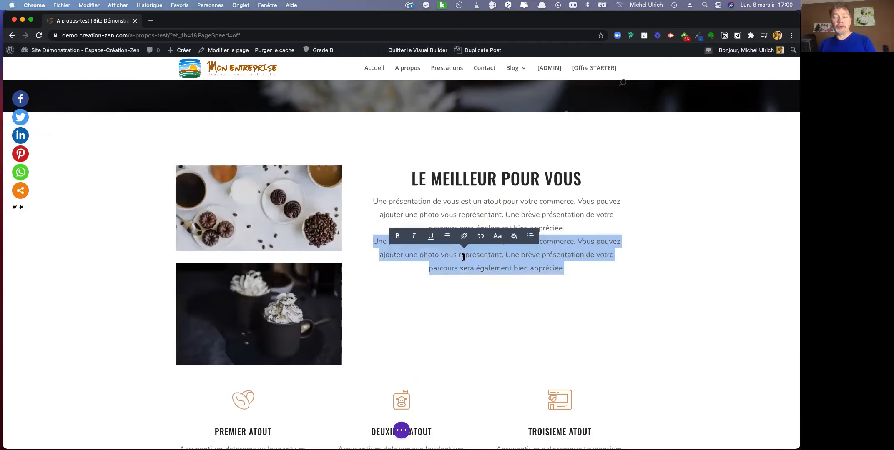
pyautogui.write('cgfg gdf hfgjghc jgdhkghkhckhgk hkcbmbcnmckc hgkchgkfdfdhdf')
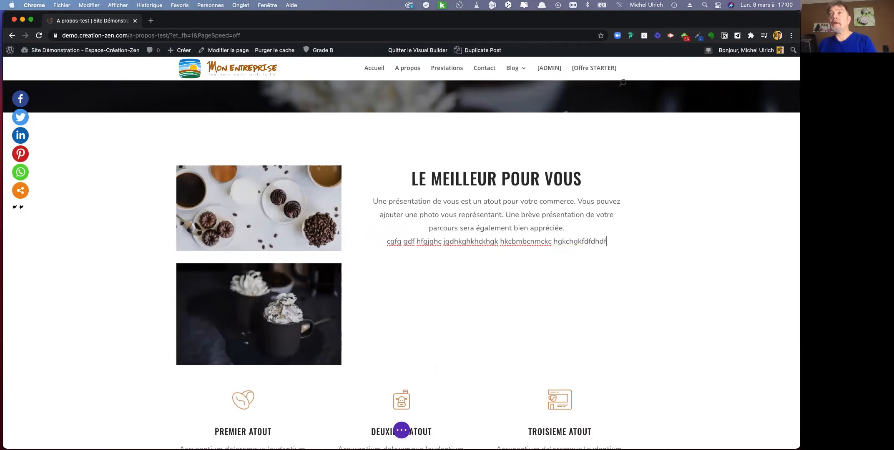
pyautogui.write(' hdfh dd hdfh dfhdf hdfh df')
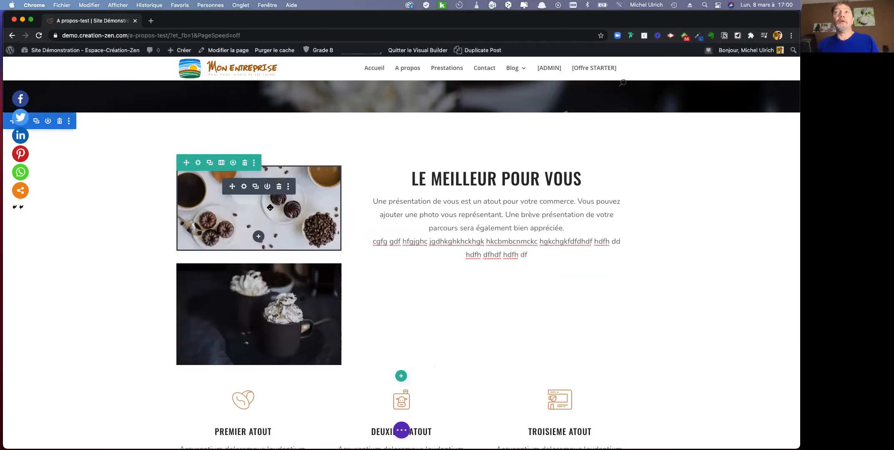
# Delete the row containing the "Premier atout", "Deuxieme atout" and "Troisieme atout" blocks.
pyautogui.scroll(-3, 439, 306)
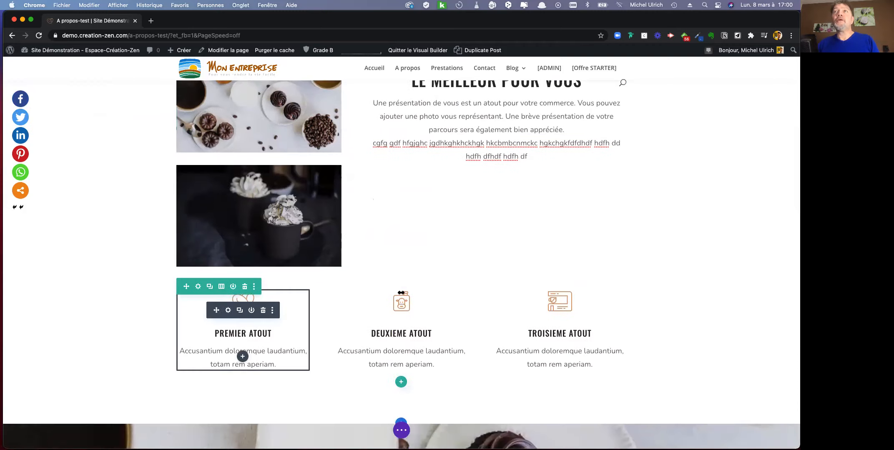
pyautogui.scroll(-2, 601, 255)
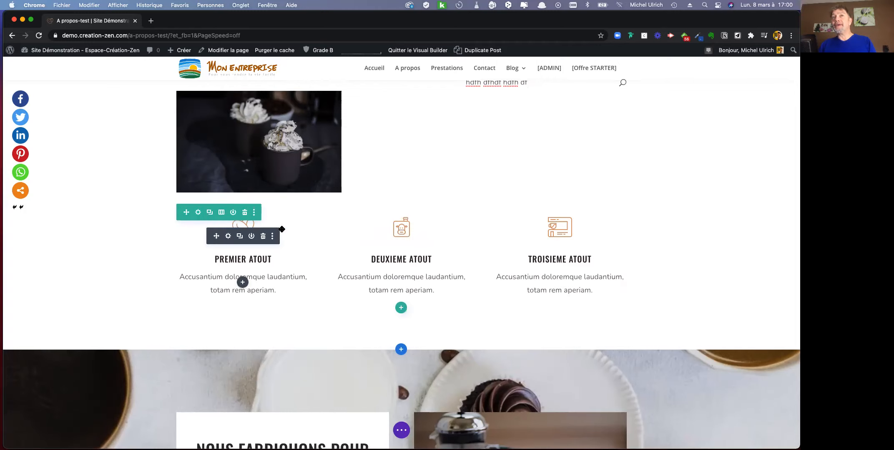
pyautogui.click(243, 213)
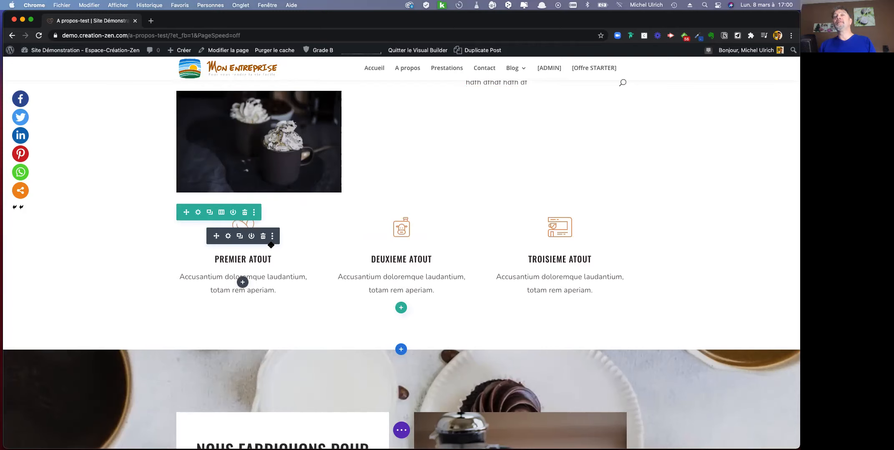
pyautogui.click(244, 213)
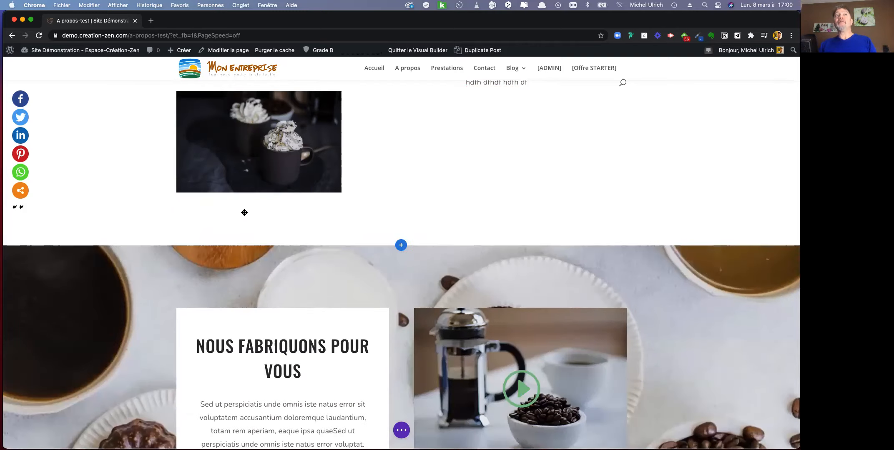
pyautogui.scroll(4, 244, 212)
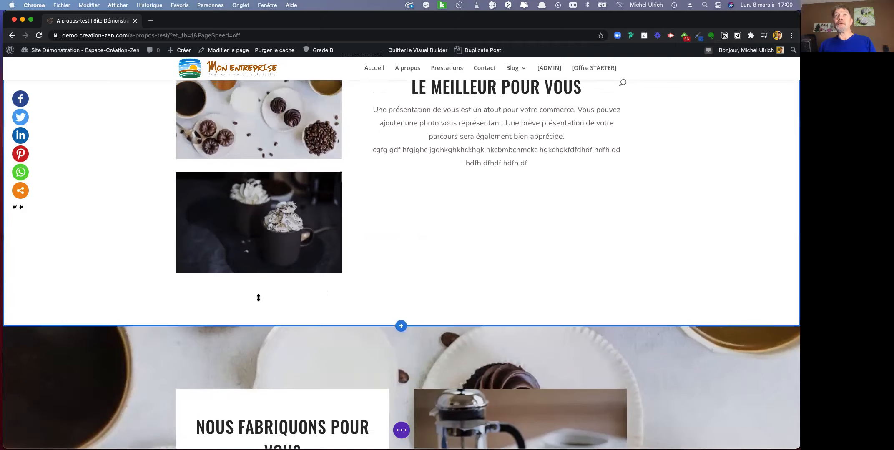
pyautogui.scroll(2, 255, 300)
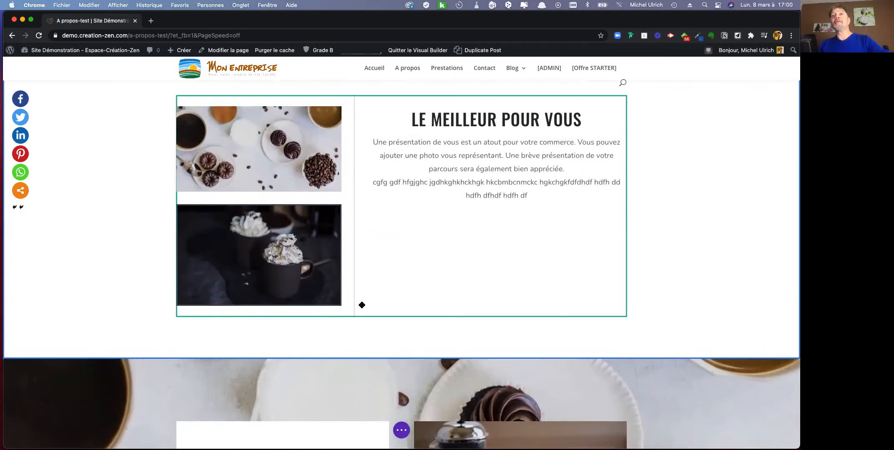
# Undo the deletion of the row with the three "atout" blocks.
pyautogui.press('super+z')
pyautogui.scroll(-4, 389, 298)
pyautogui.scroll(-1, 389, 299)
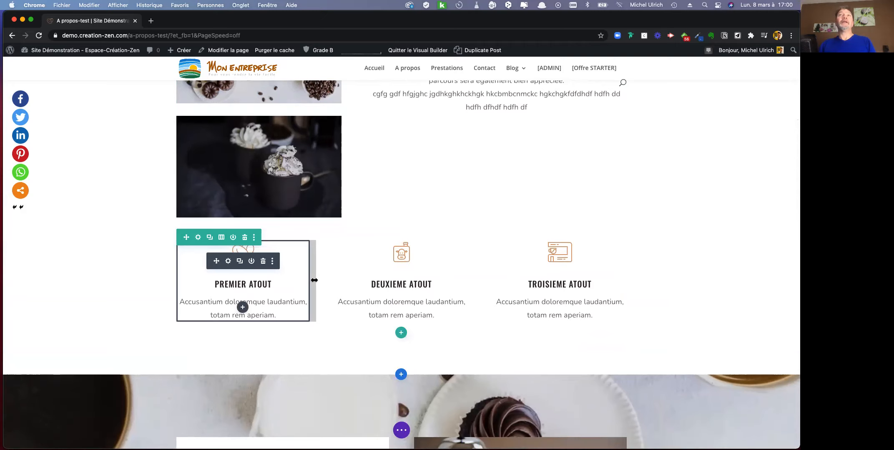
pyautogui.scroll(9, 383, 279)
pyautogui.scroll(-5, 384, 280)
pyautogui.scroll(-5, 384, 280)
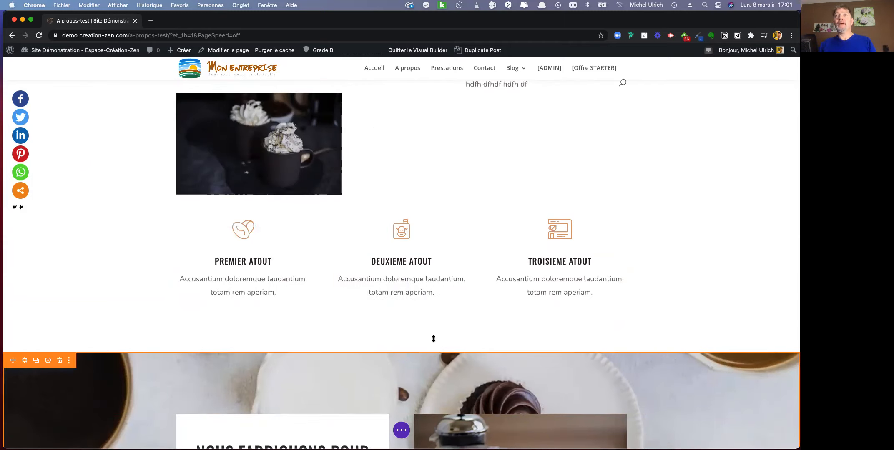
pyautogui.scroll(3, 479, 284)
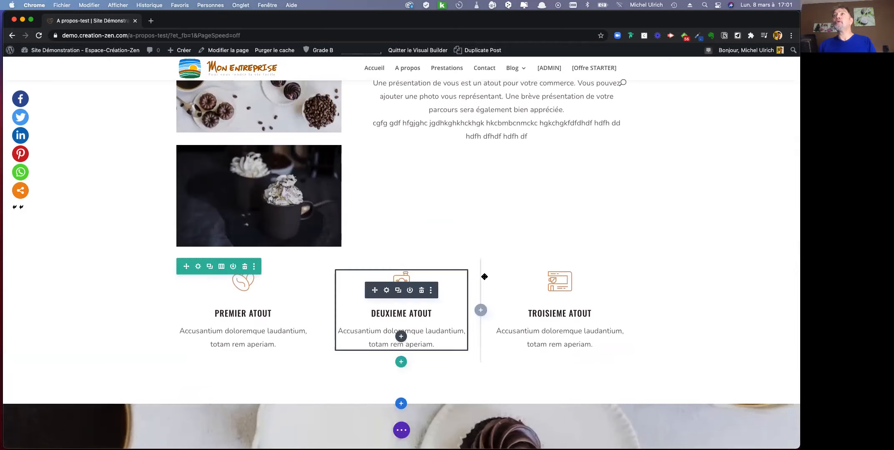
pyautogui.scroll(-1, 484, 277)
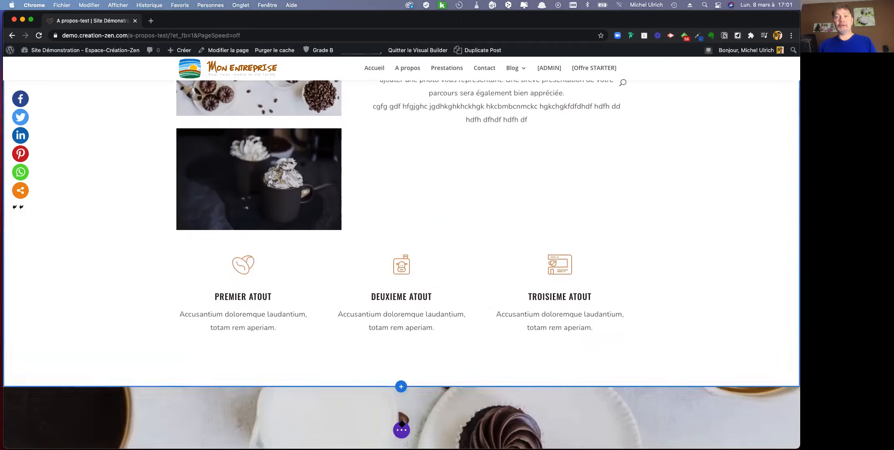
# Bring up the builder's page controls and save the page's latest changes.
pyautogui.click(402, 431)
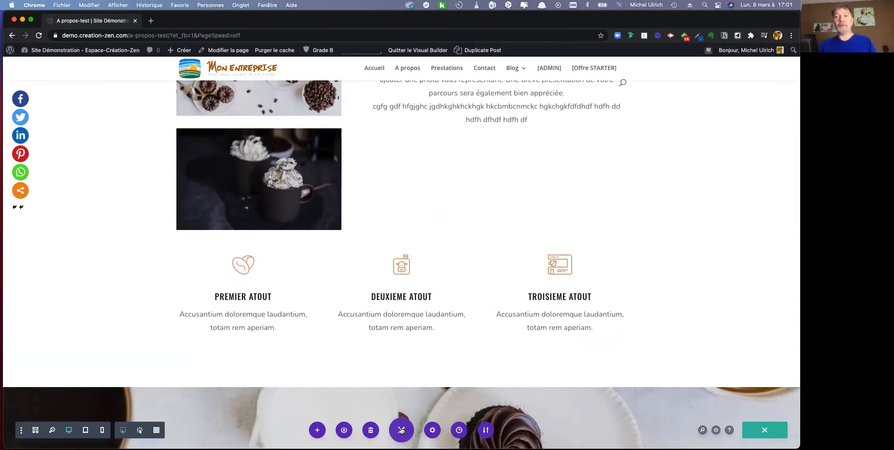
pyautogui.click(402, 431)
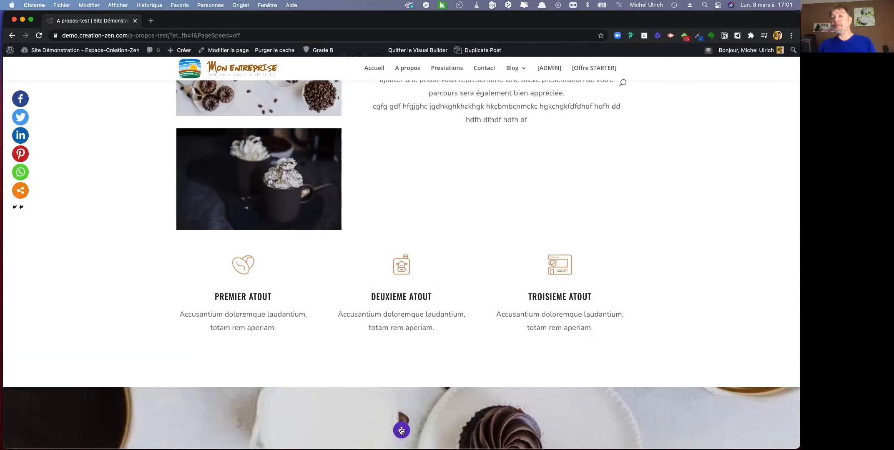
pyautogui.click(401, 430)
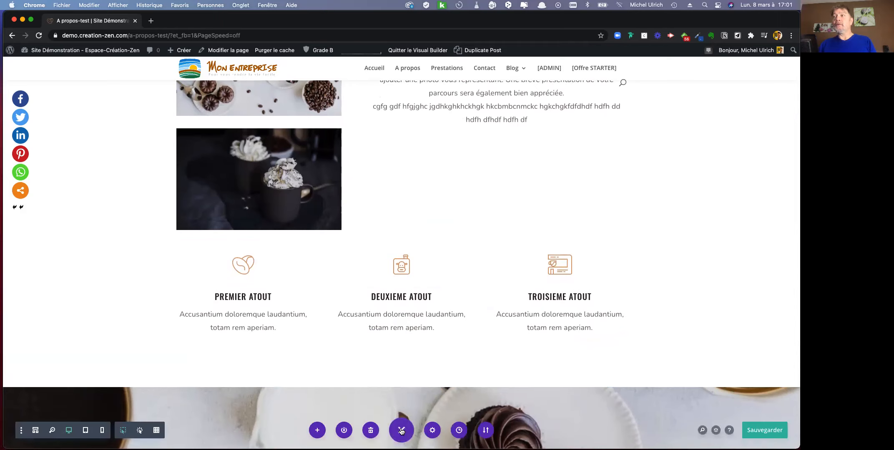
pyautogui.click(770, 433)
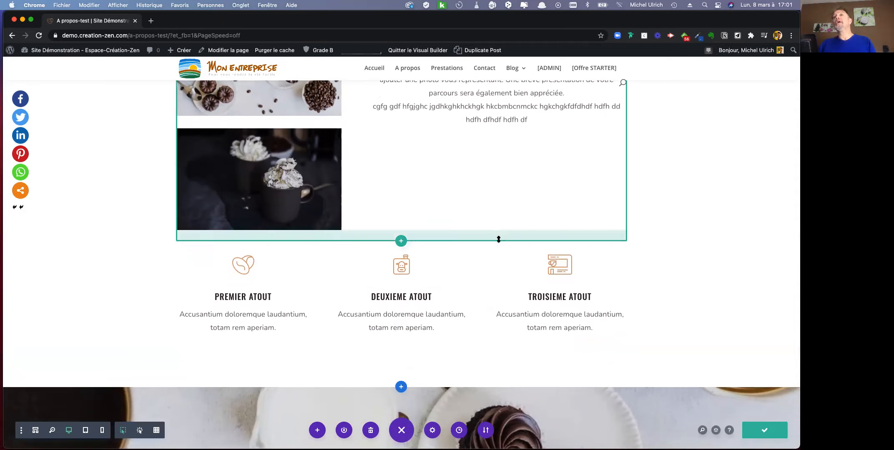
# Review the page from the "A propos de nous" header down to the "Nous fabriquons pour vous" section.
pyautogui.scroll(5, 499, 240)
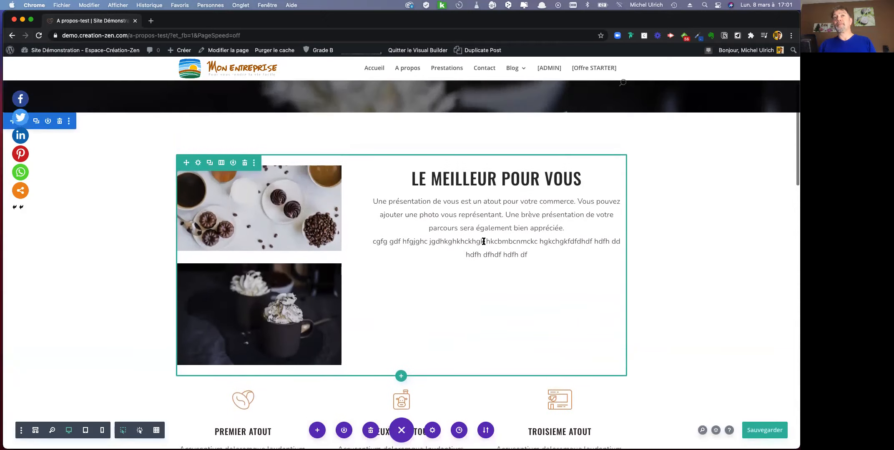
pyautogui.scroll(6, 484, 242)
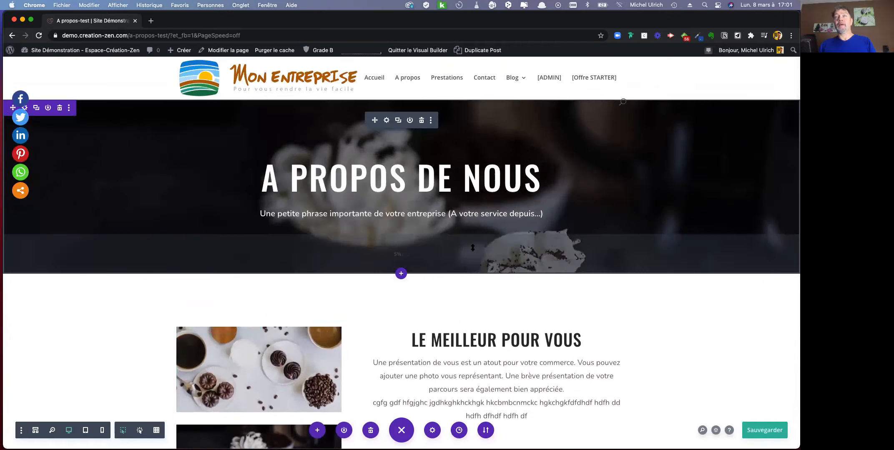
pyautogui.scroll(-4, 434, 286)
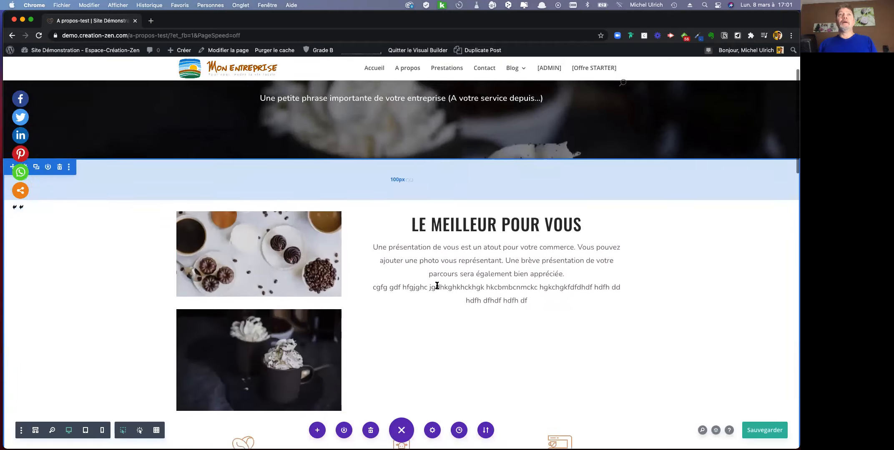
pyautogui.scroll(-5, 437, 285)
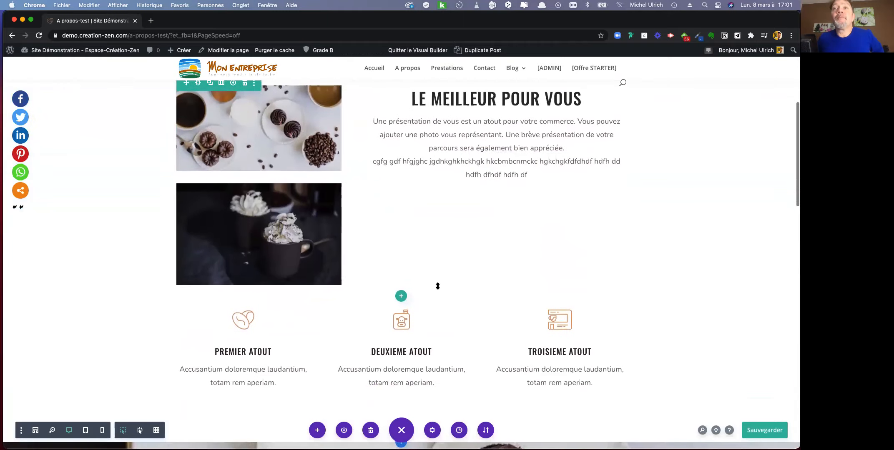
pyautogui.scroll(-5, 438, 286)
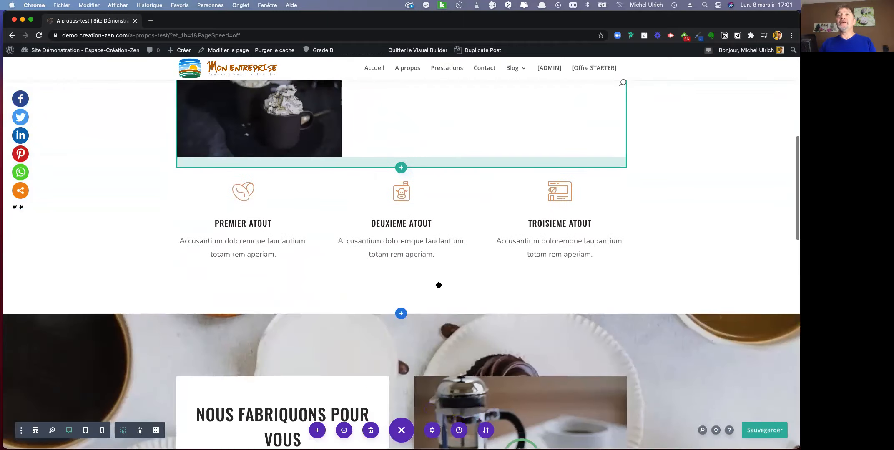
pyautogui.scroll(-5, 438, 286)
pyautogui.scroll(7, 416, 301)
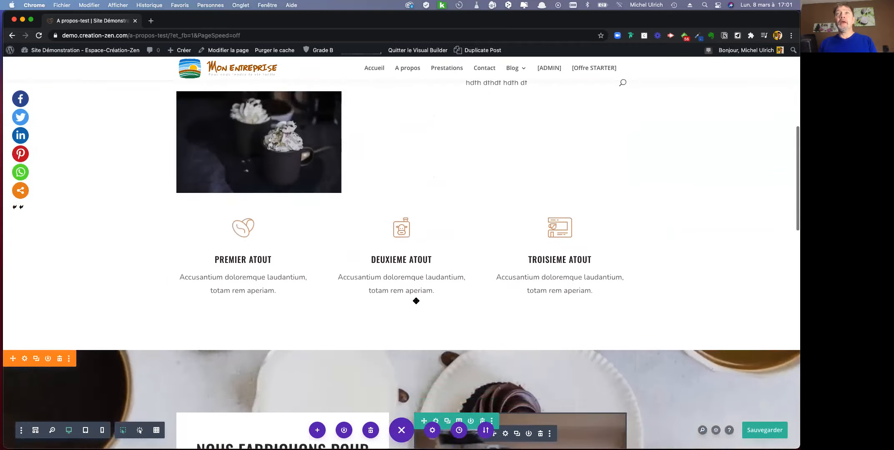
pyautogui.scroll(8, 417, 301)
pyautogui.scroll(-4, 416, 301)
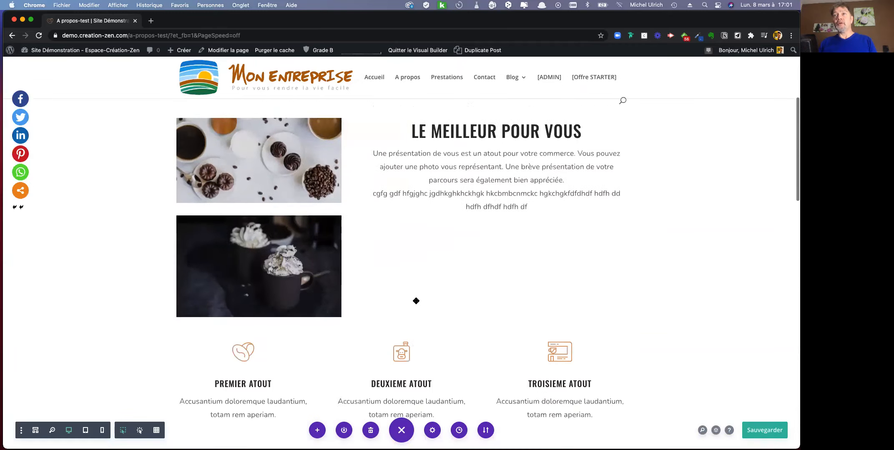
pyautogui.scroll(-10, 416, 301)
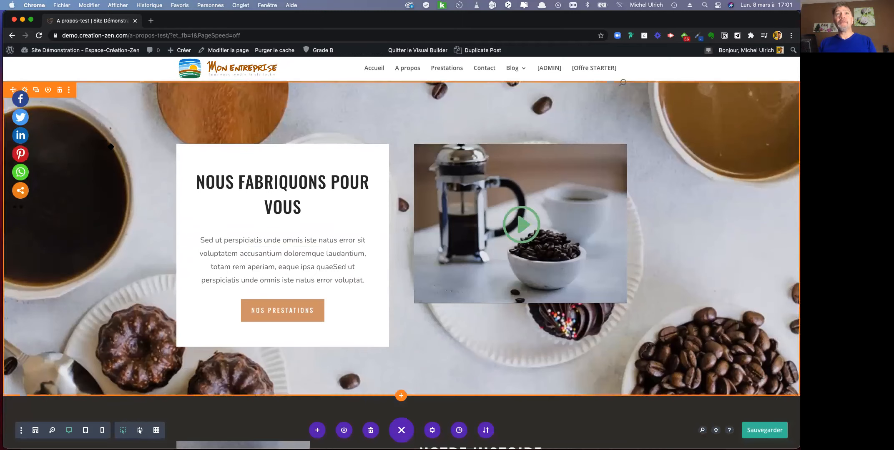
# Examine the extent of the "Nous fabriquons pour vous" section, its section controls and its boundary with the three "atout" blocks above.
pyautogui.scroll(1, 112, 155)
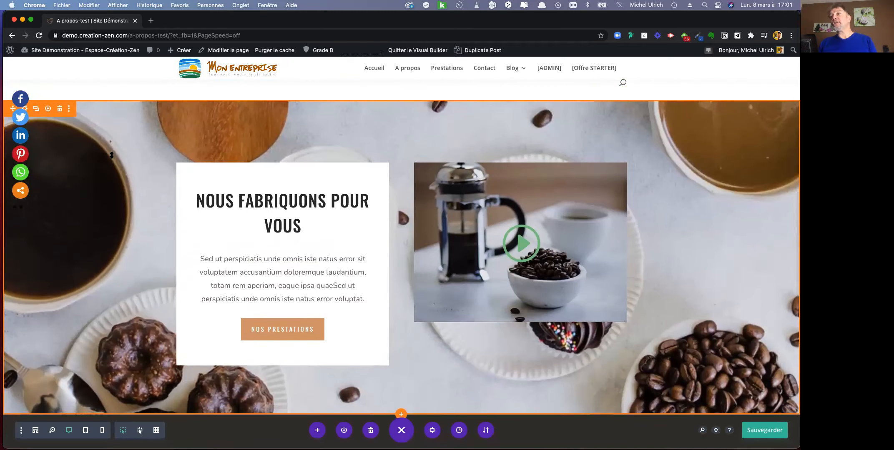
pyautogui.scroll(-1, 112, 155)
pyautogui.scroll(1, 111, 155)
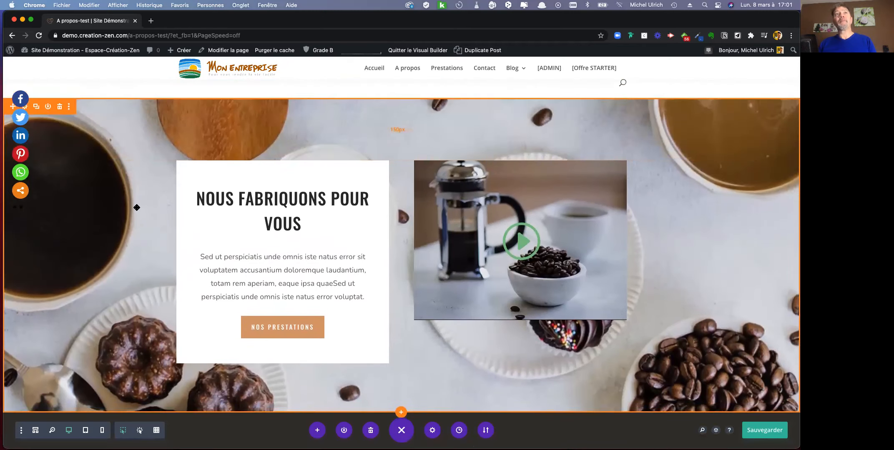
pyautogui.scroll(1, 120, 125)
pyautogui.scroll(1, 119, 125)
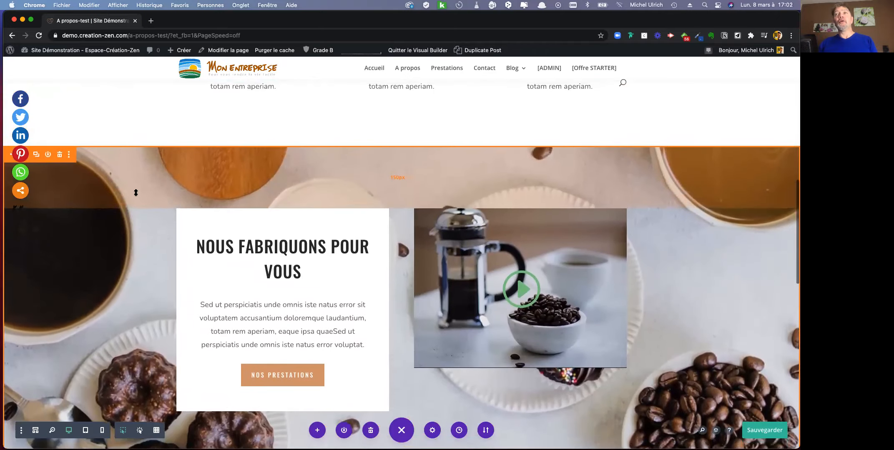
pyautogui.scroll(-4, 135, 193)
pyautogui.scroll(5, 136, 193)
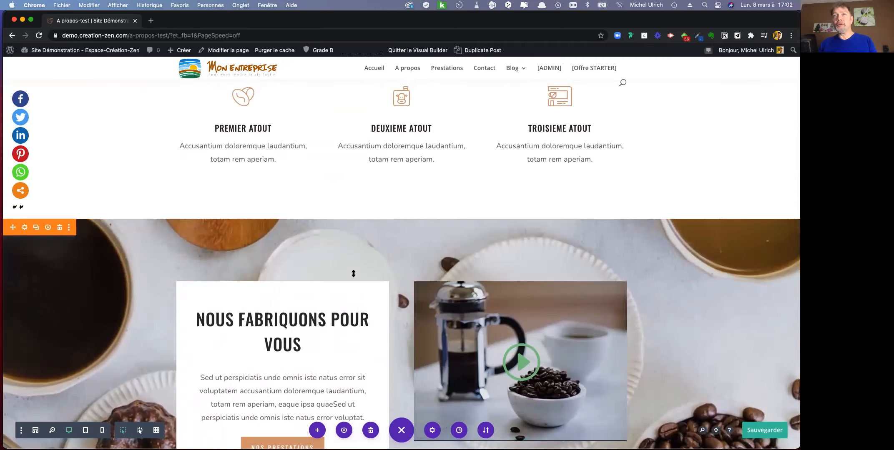
pyautogui.scroll(-1, 176, 271)
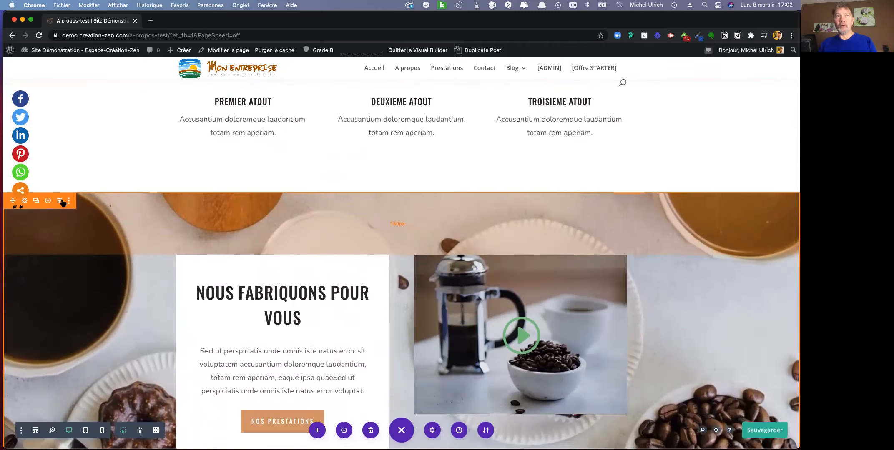
pyautogui.scroll(1, 30, 203)
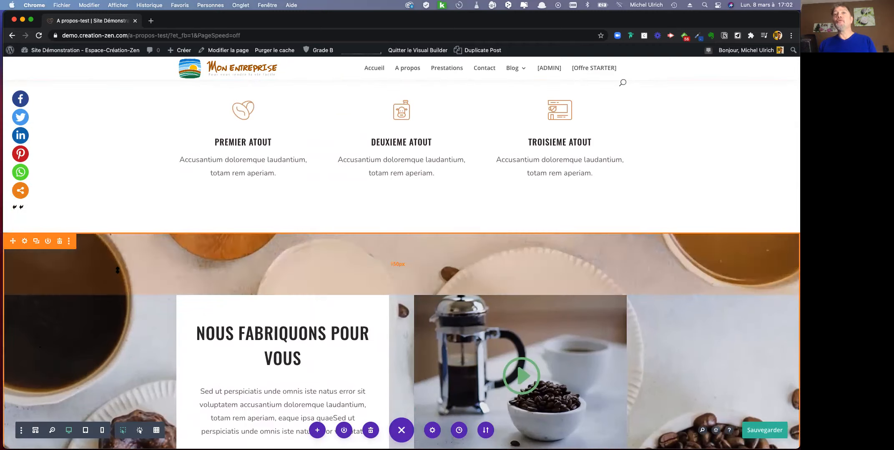
pyautogui.scroll(-2, 110, 283)
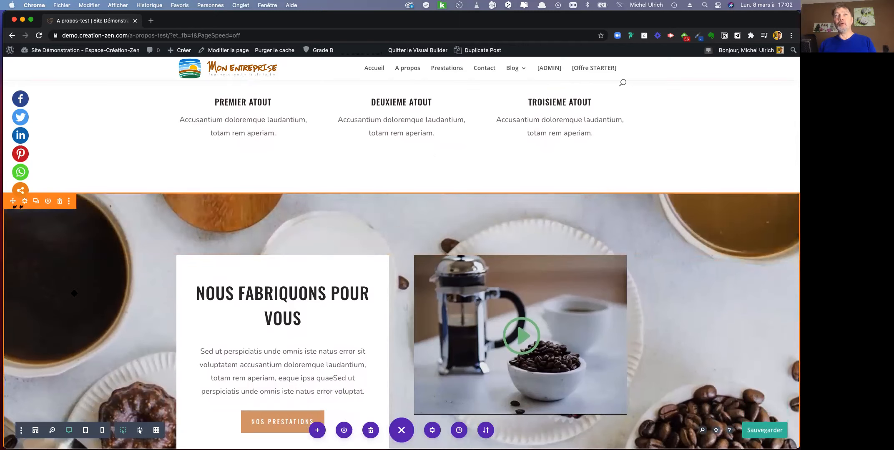
pyautogui.scroll(2, 52, 243)
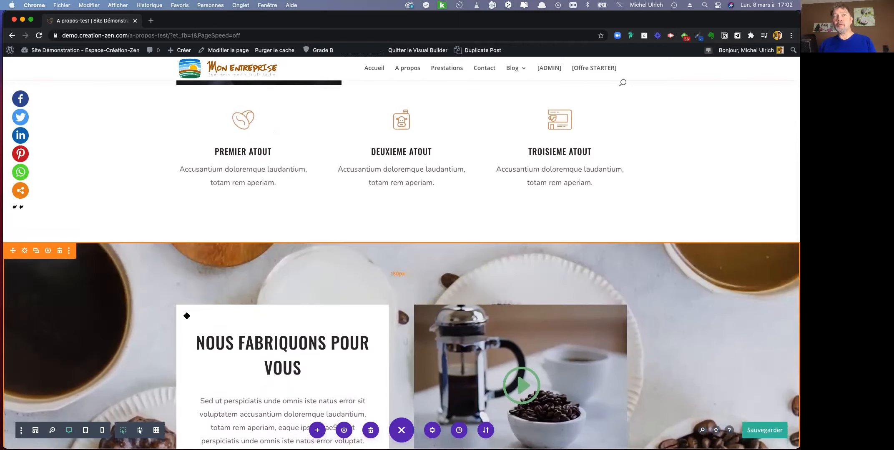
# Open the settings of the "Nous fabriquons pour vous" section and inspect its background image.
pyautogui.click(25, 251)
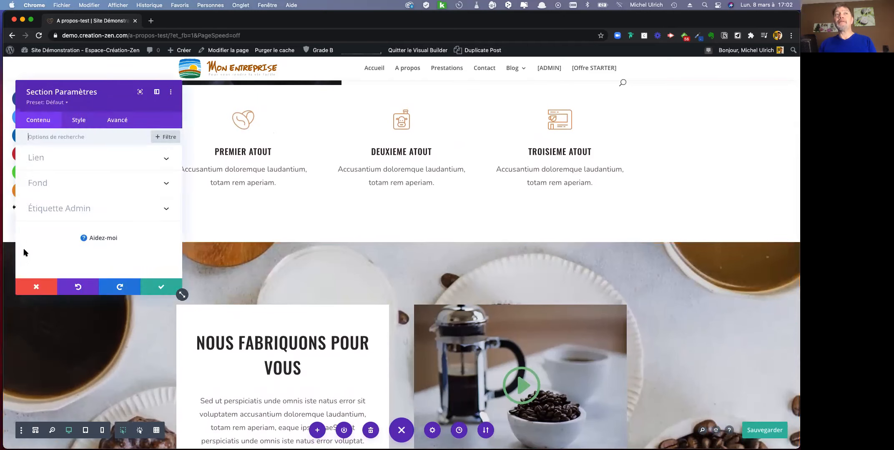
pyautogui.click(36, 286)
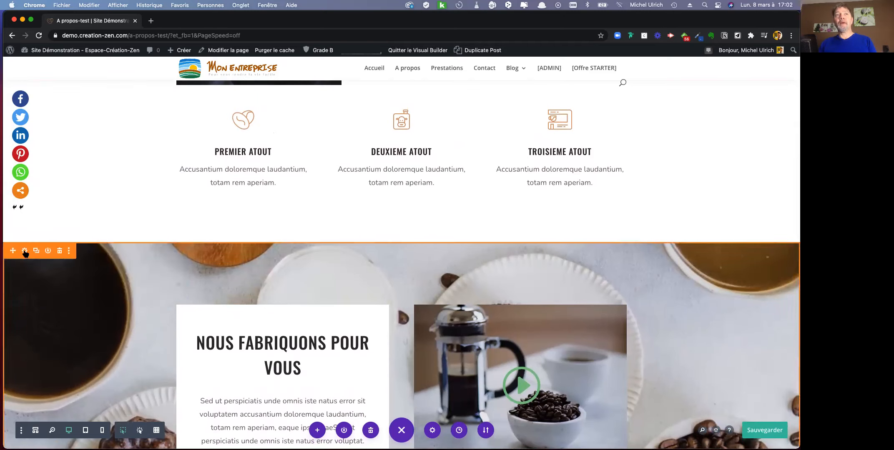
pyautogui.click(25, 251)
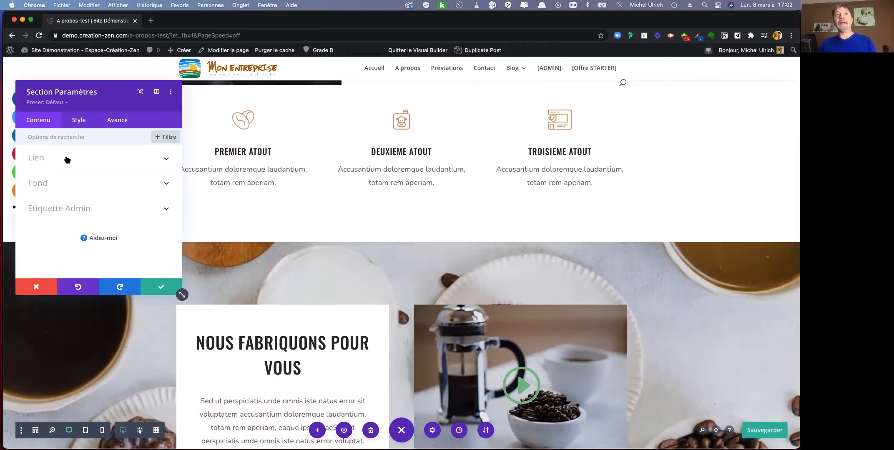
pyautogui.click(105, 184)
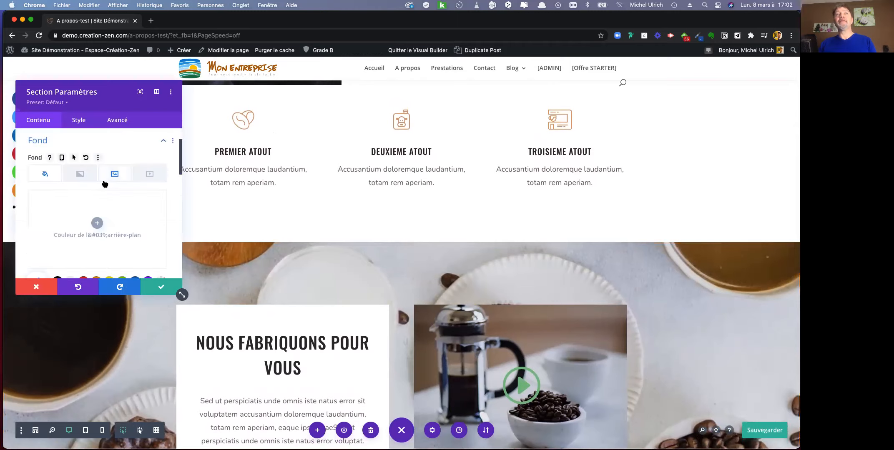
pyautogui.scroll(-2, 117, 193)
pyautogui.scroll(2, 116, 193)
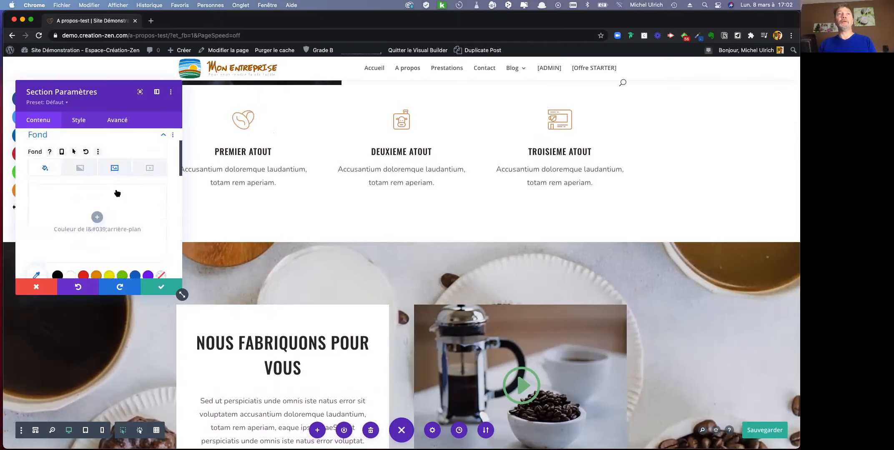
pyautogui.click(115, 174)
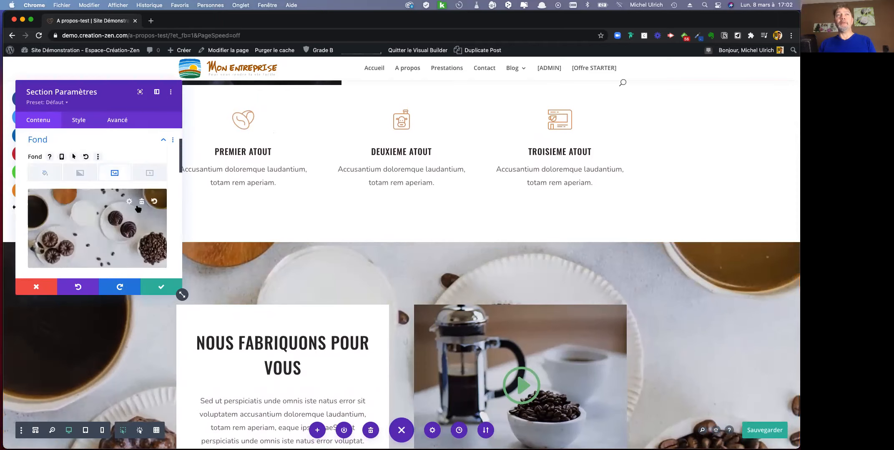
# Try a red background colour for the "Nous fabriquons pour vous" section, and clear it again.
pyautogui.click(46, 174)
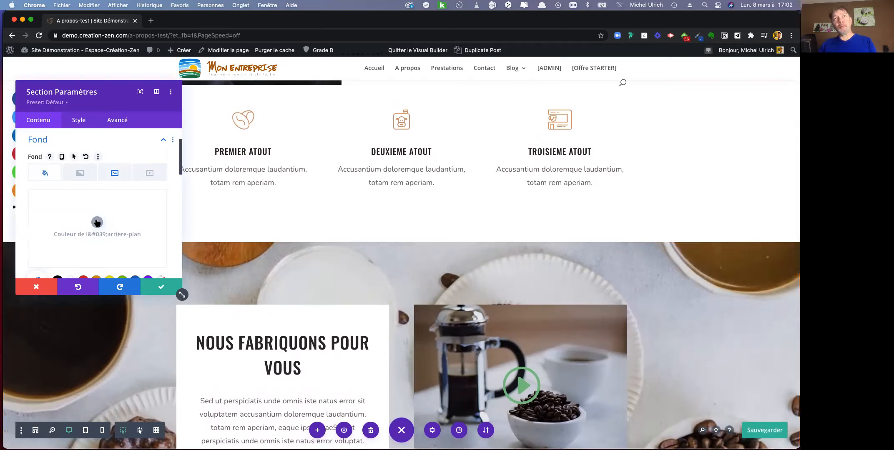
pyautogui.scroll(-1, 81, 250)
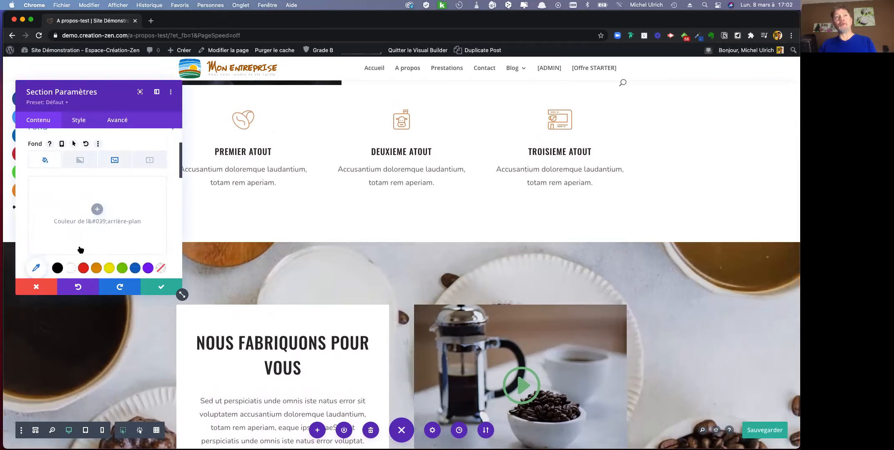
pyautogui.click(86, 270)
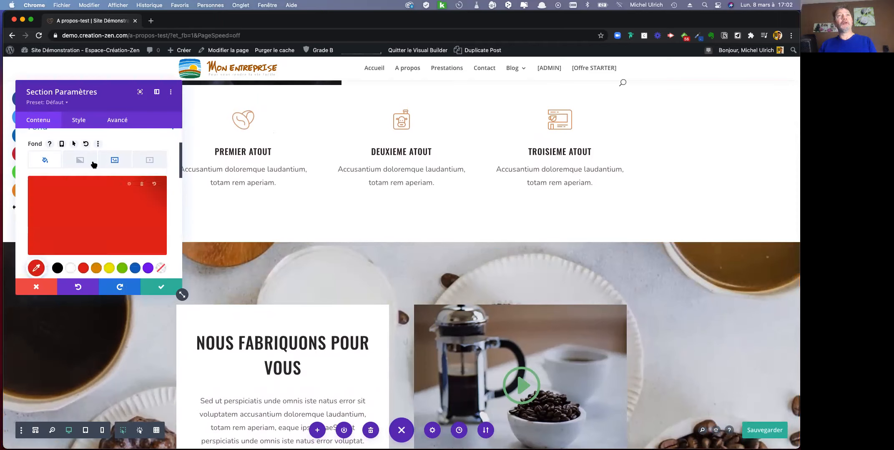
pyautogui.scroll(-3, 81, 235)
pyautogui.scroll(3, 73, 233)
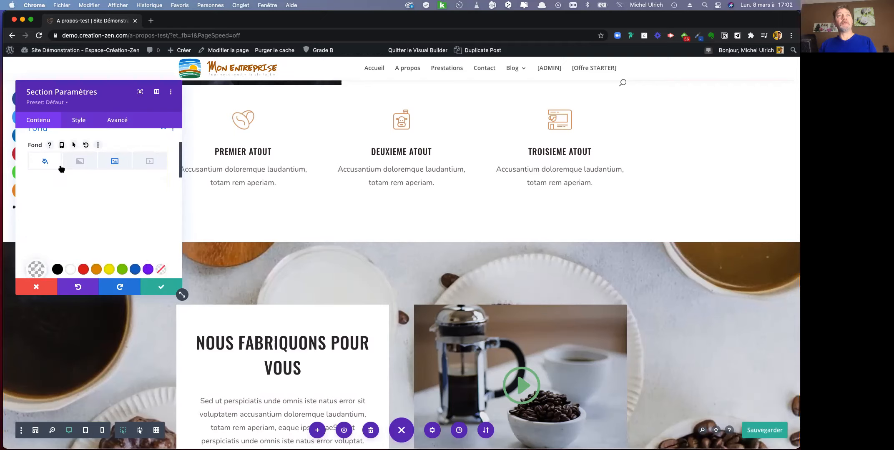
# Check the section's background image once more and save the section settings.
pyautogui.click(116, 162)
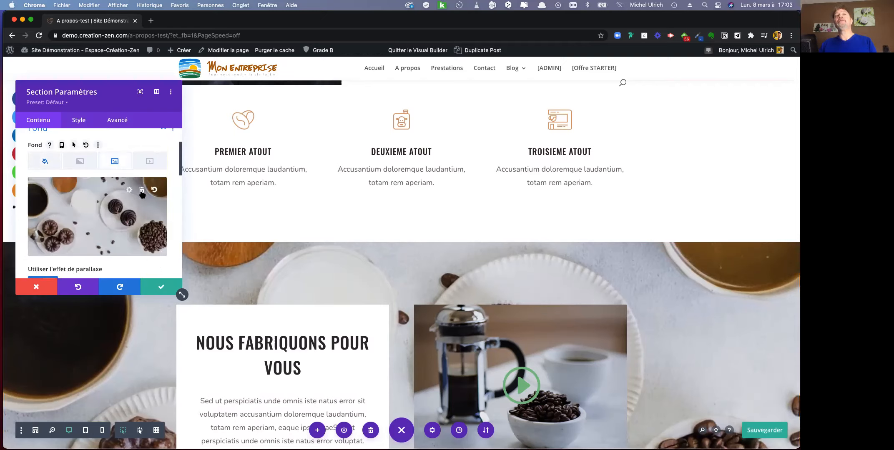
pyautogui.scroll(1, 116, 167)
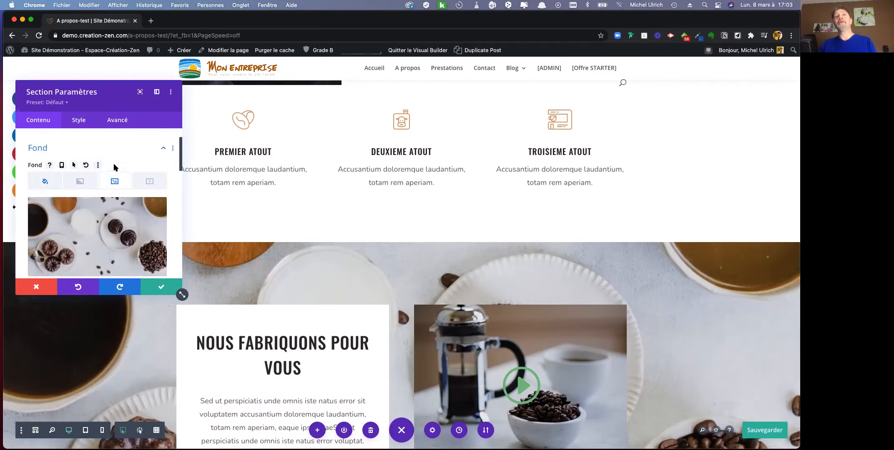
pyautogui.click(164, 289)
# Review the page down to the "Notre histoire" section and save the page.
pyautogui.scroll(-5, 193, 282)
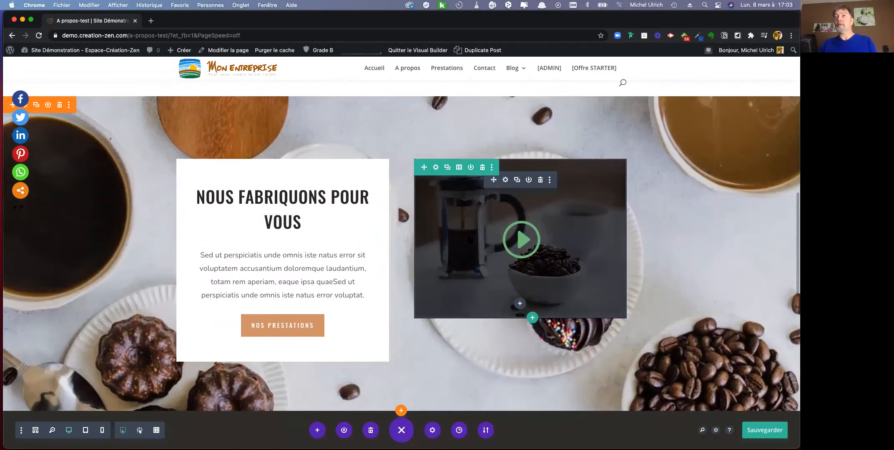
pyautogui.scroll(-4, 414, 274)
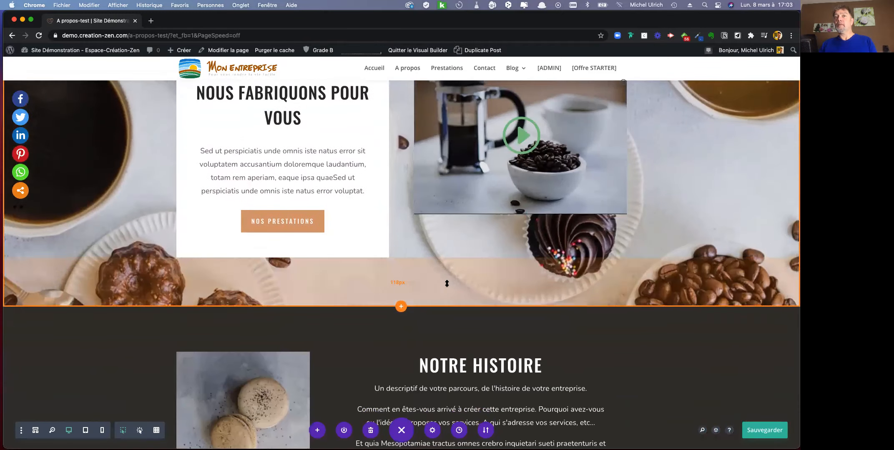
pyautogui.scroll(-4, 445, 281)
pyautogui.scroll(-2, 447, 283)
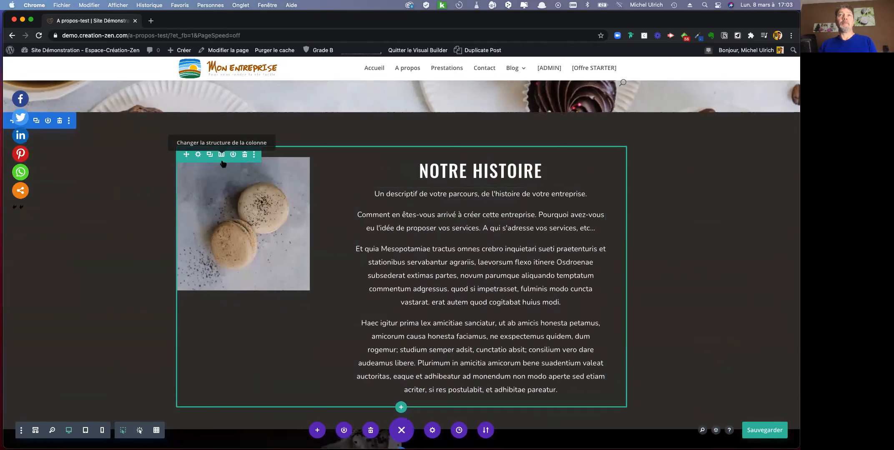
pyautogui.press('super+s')
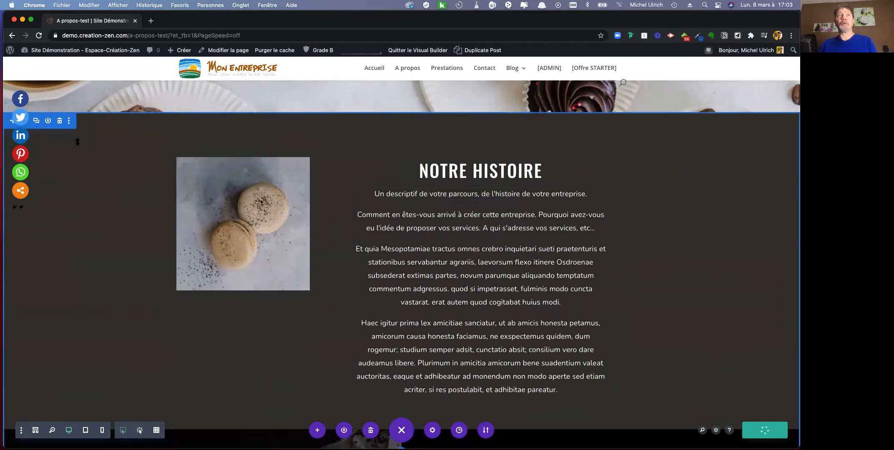
# Open the "Notre histoire" section's background settings and try a slightly adjusted dark colour, #3d3935.
pyautogui.scroll(5, 107, 150)
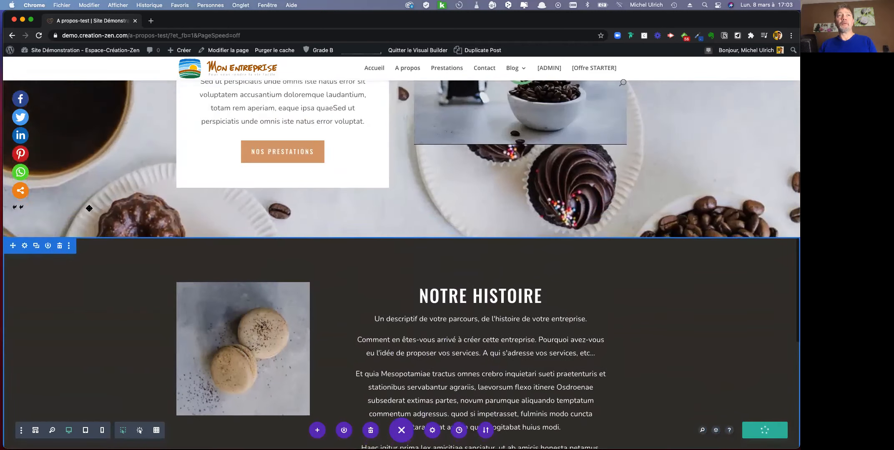
pyautogui.click(24, 246)
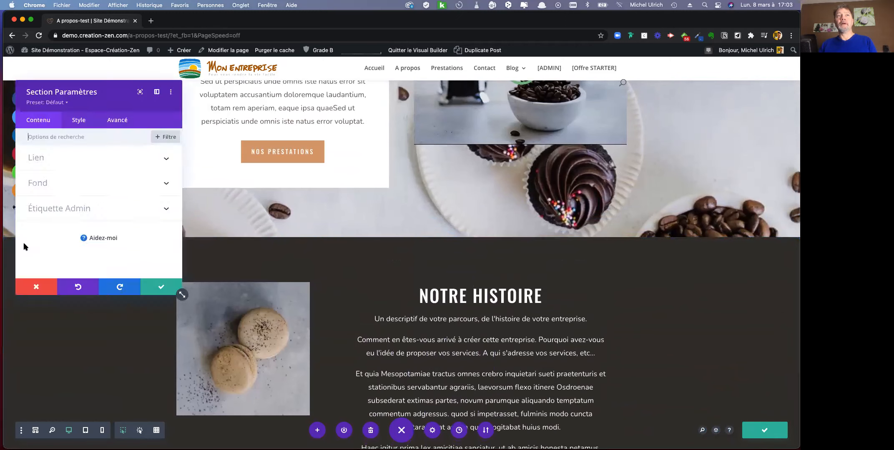
pyautogui.click(65, 183)
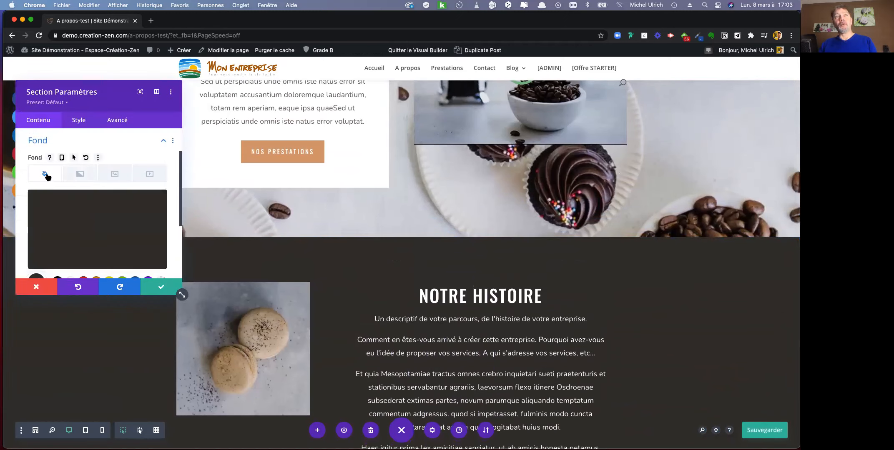
pyautogui.click(129, 202)
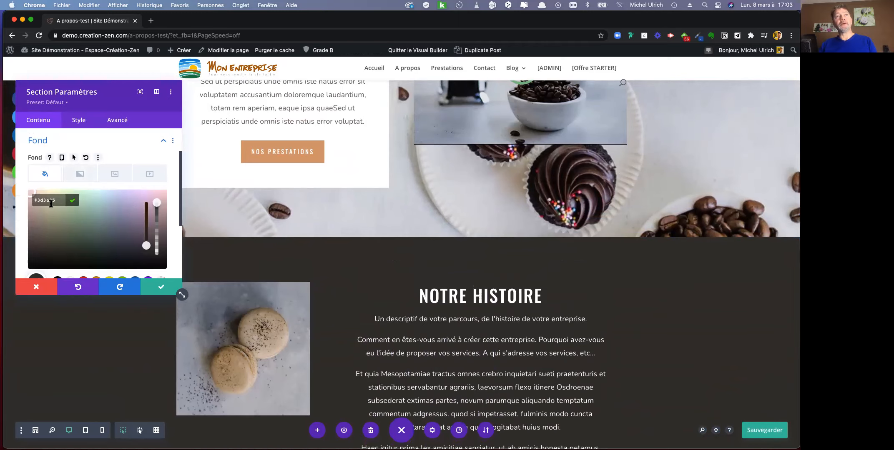
pyautogui.moveTo(162, 235); pyautogui.dragTo(158, 210)
pyautogui.moveTo(148, 246)
pyautogui.mouseDown()
pyautogui.moveTo(146, 206)
pyautogui.moveTo(147, 249)
pyautogui.mouseUp()
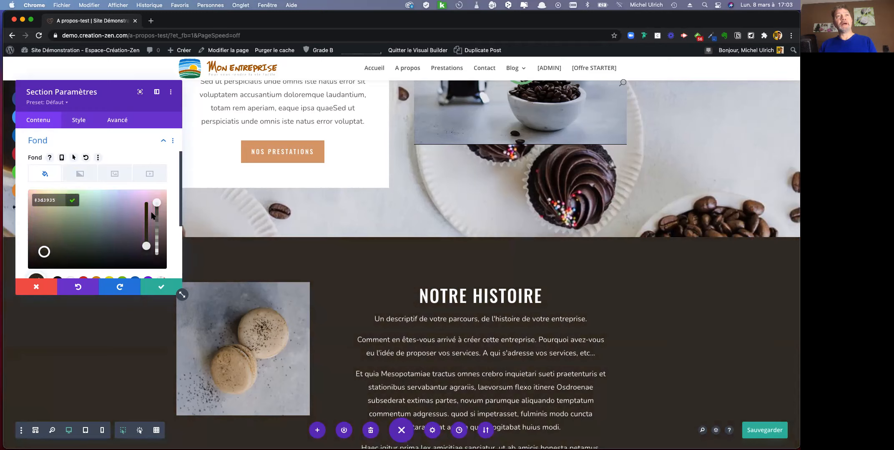
# Try the purple, blue, green, yellow and orange swatches as the "Notre histoire" section background, and discard the changes.
pyautogui.scroll(-2, 128, 250)
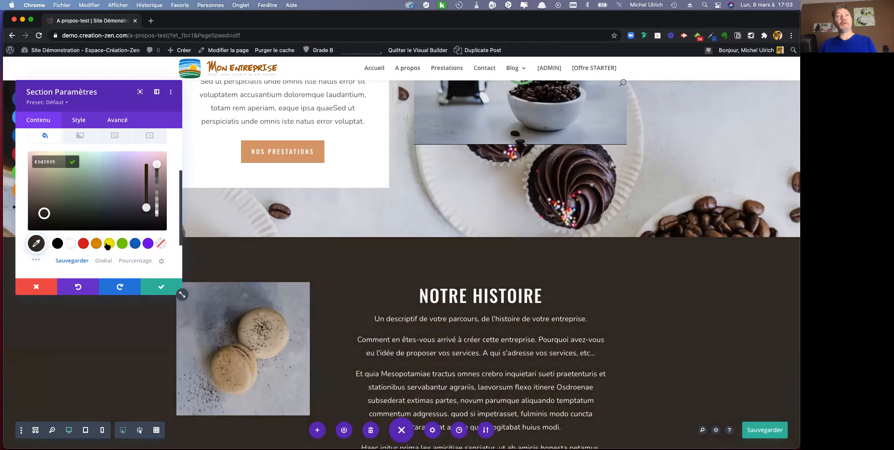
pyautogui.click(147, 244)
pyautogui.click(135, 245)
pyautogui.click(124, 245)
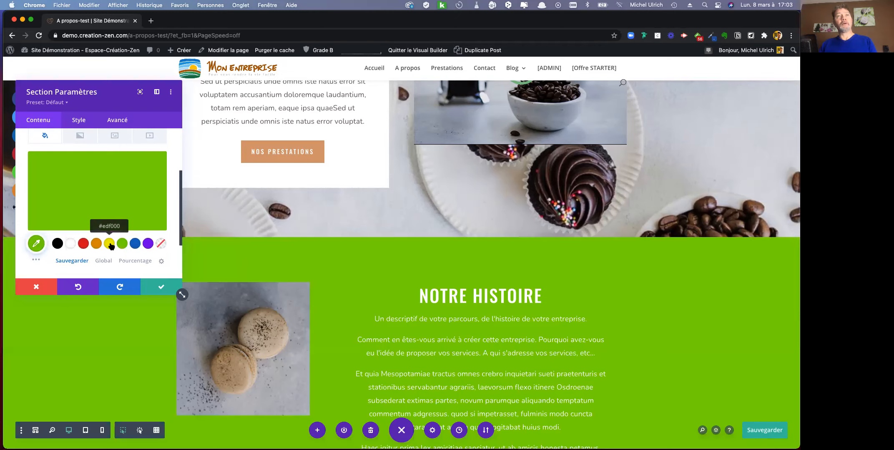
pyautogui.click(109, 244)
pyautogui.click(96, 246)
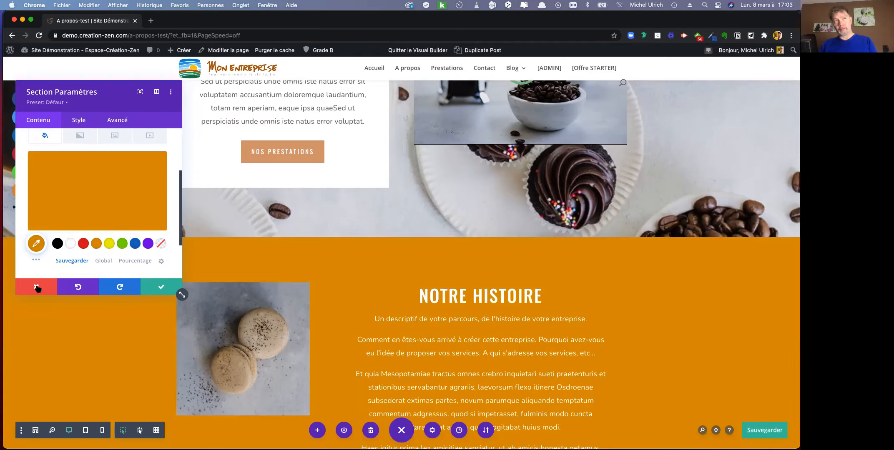
pyautogui.click(37, 287)
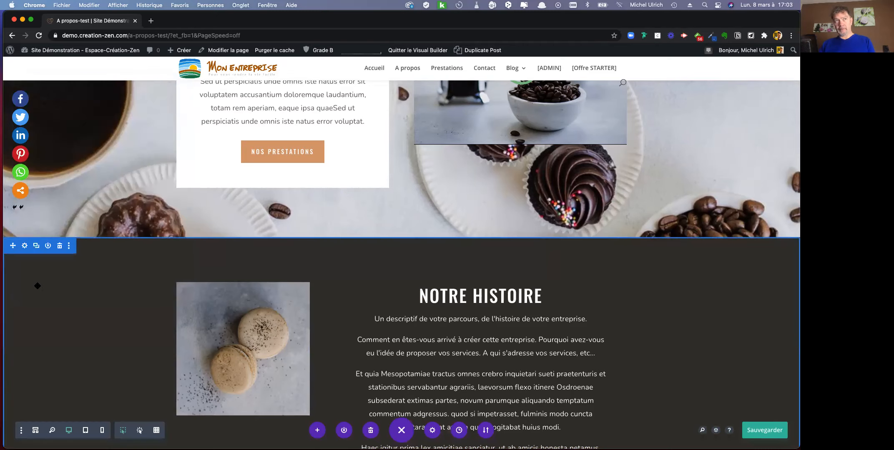
# Try a red background colour on the row inside the "Notre histoire" section, and clear it again.
pyautogui.scroll(-3, 108, 299)
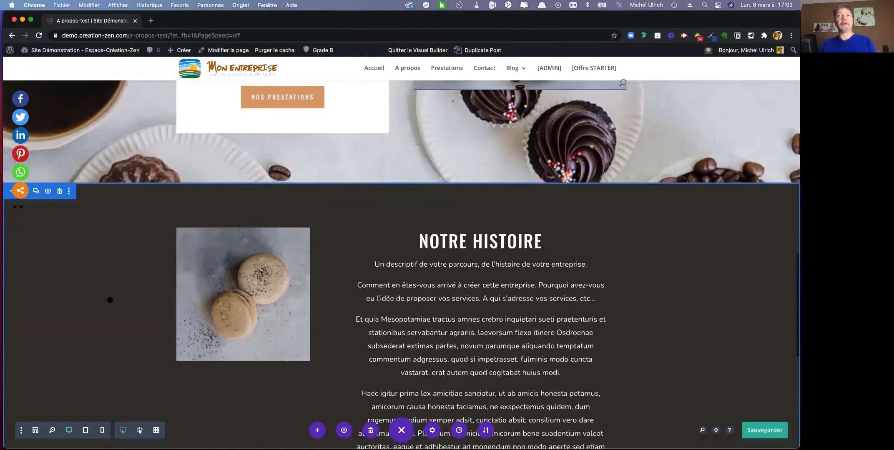
pyautogui.scroll(1, 99, 193)
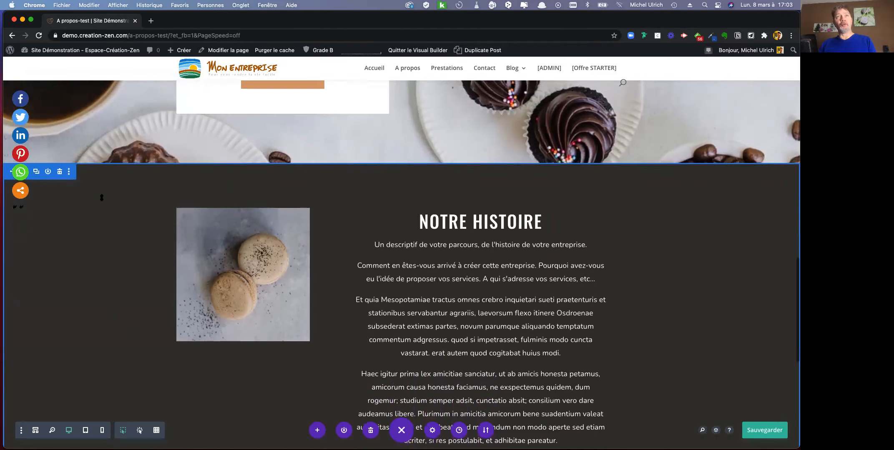
pyautogui.scroll(2, 87, 188)
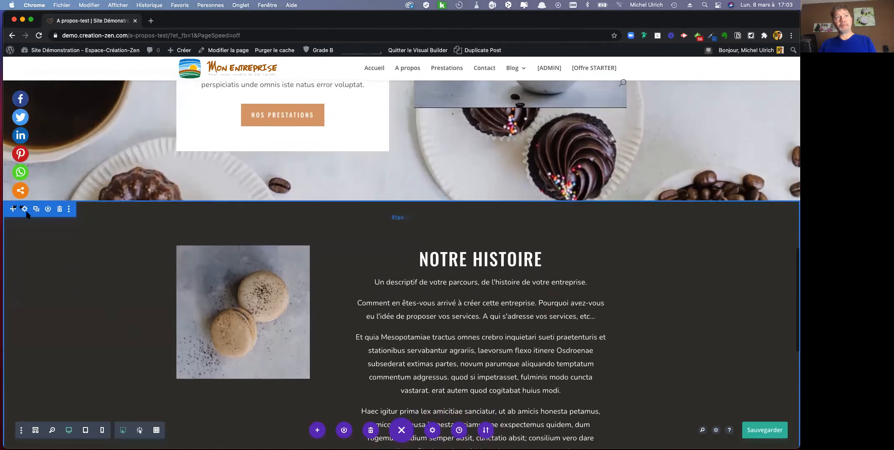
pyautogui.scroll(2, 27, 221)
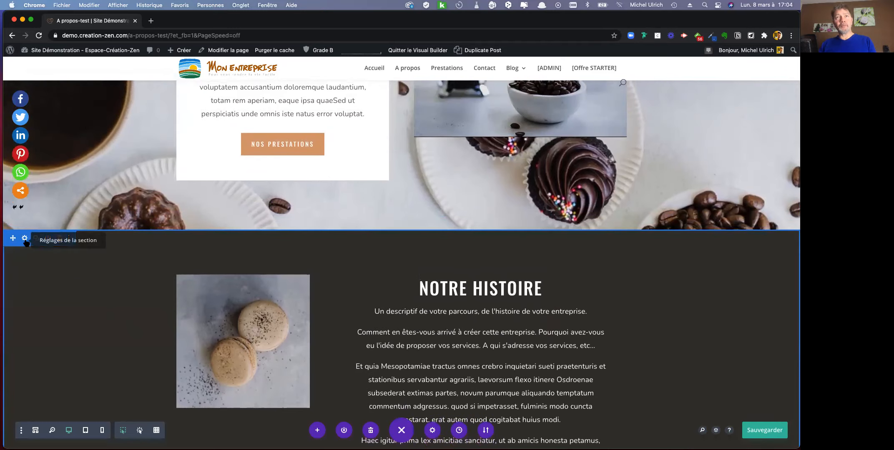
pyautogui.scroll(-1, 217, 262)
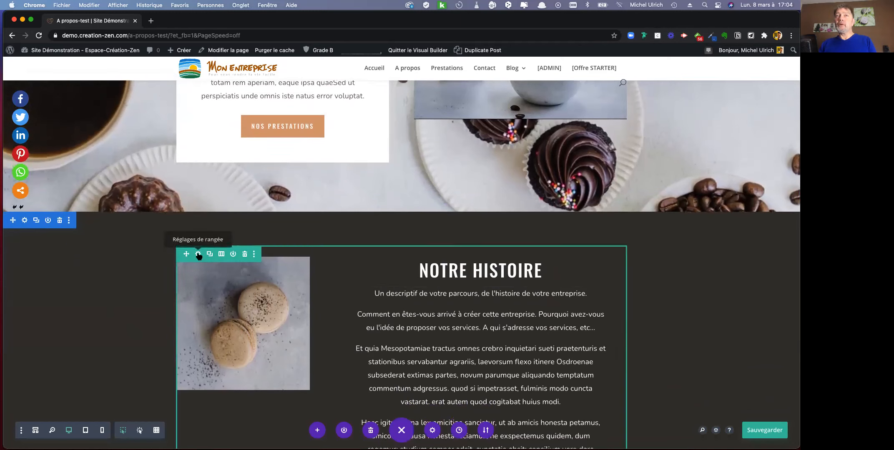
pyautogui.click(199, 254)
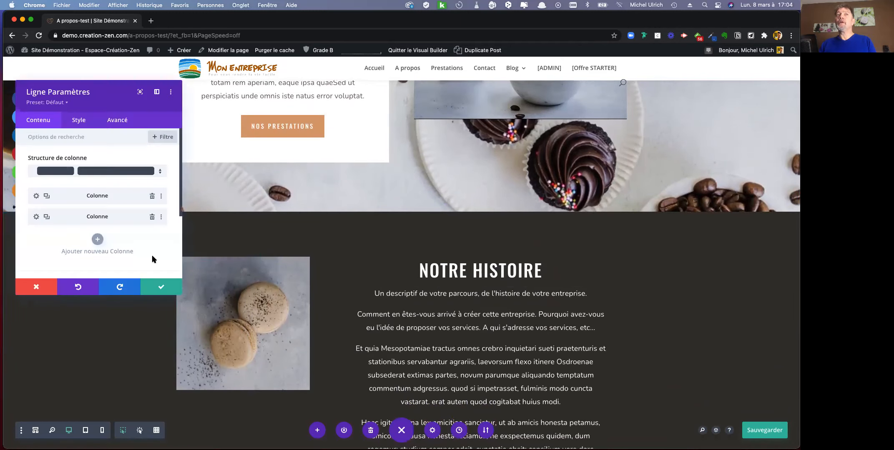
pyautogui.scroll(-3, 74, 201)
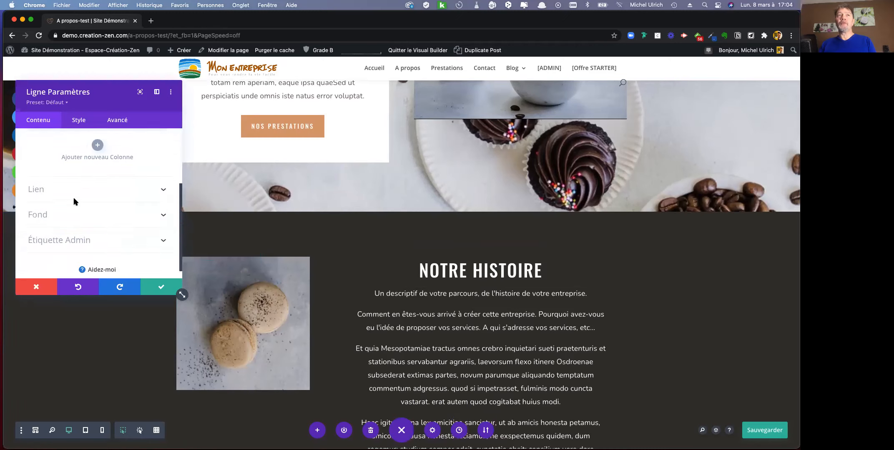
pyautogui.click(70, 204)
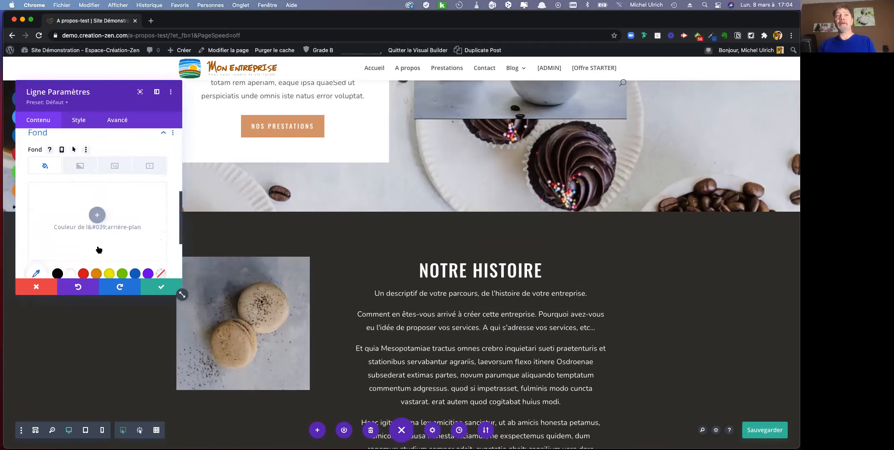
pyautogui.scroll(-2, 99, 250)
pyautogui.click(83, 244)
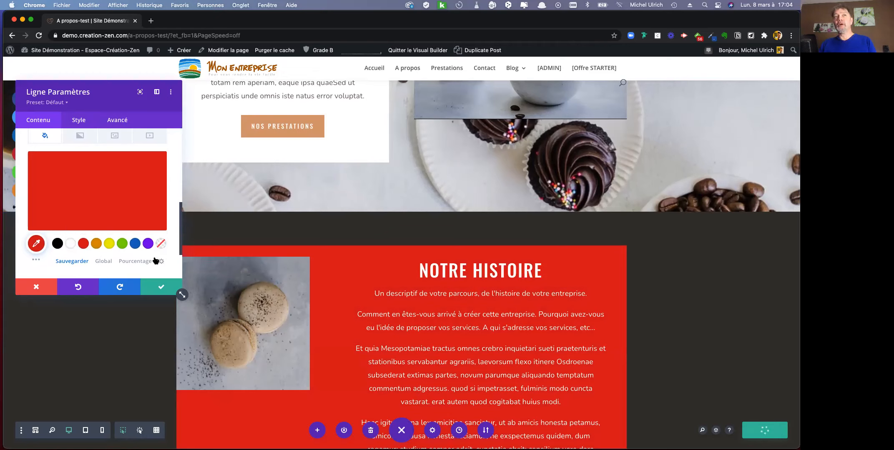
pyautogui.click(161, 243)
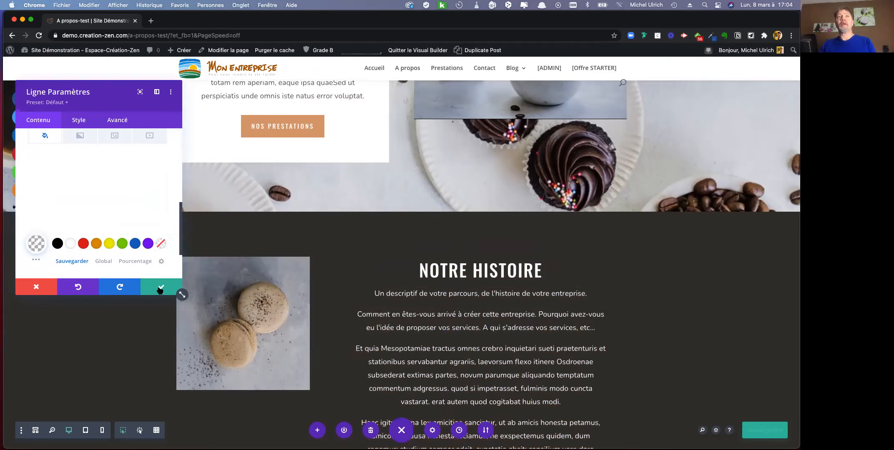
pyautogui.click(160, 288)
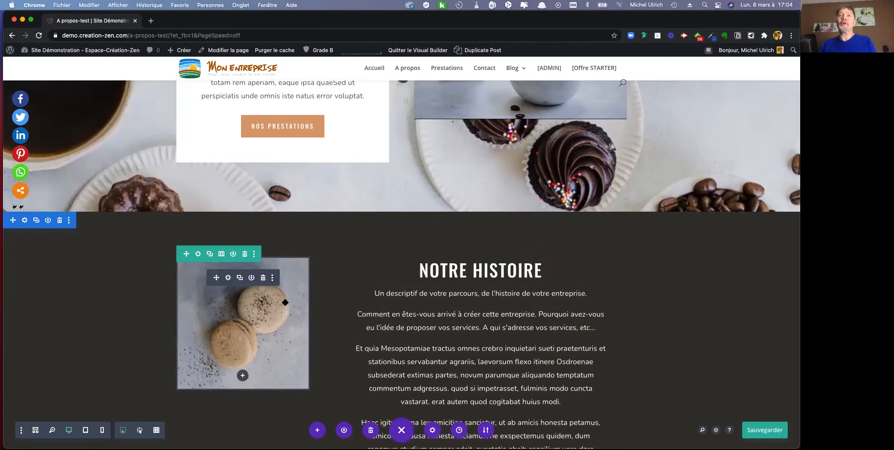
# Inspect the settings of the macaron image module and close them without changes.
pyautogui.click(227, 278)
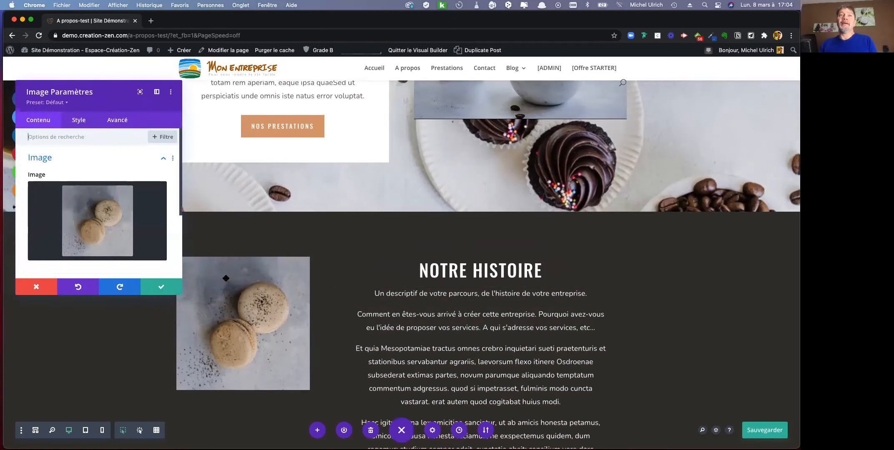
pyautogui.click(36, 287)
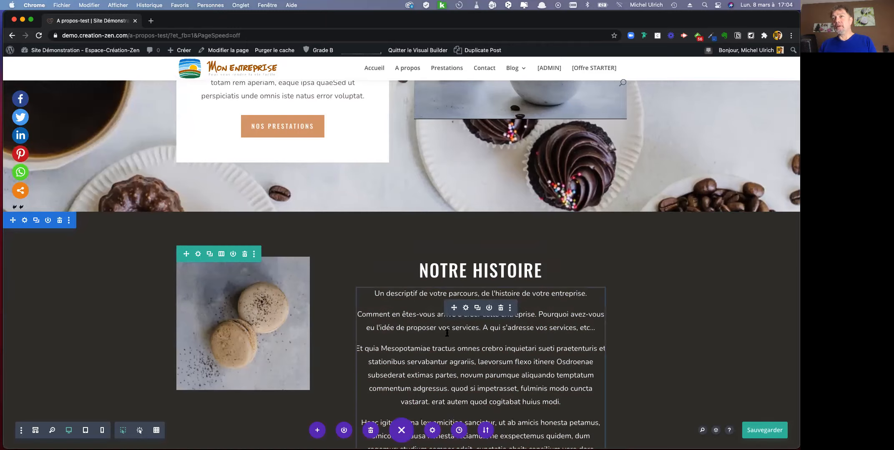
# Edit the "Et quia Mesopotamiae" paragraph directly on the page, moving text fragments within it and putting a period after "adgressus".
pyautogui.scroll(-3, 447, 333)
pyautogui.scroll(-2, 447, 333)
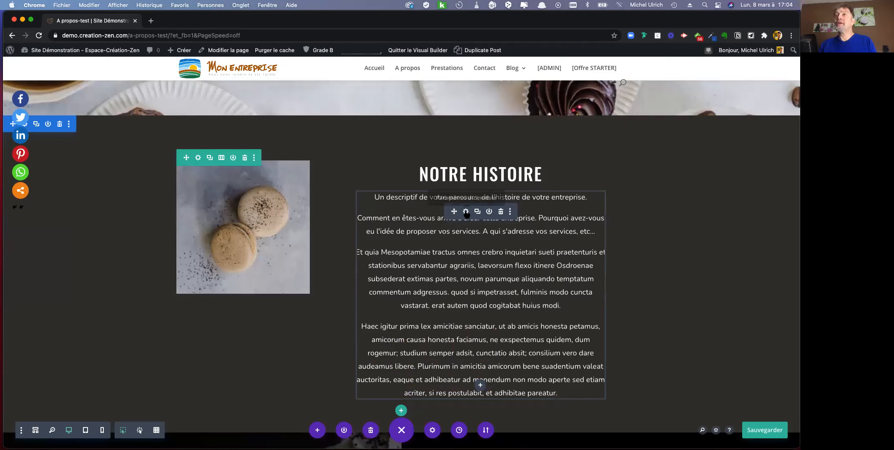
pyautogui.click(472, 252)
pyautogui.moveTo(471, 253); pyautogui.dragTo(517, 278)
pyautogui.moveTo(458, 279); pyautogui.dragTo(489, 289)
pyautogui.click(423, 277)
pyautogui.click(515, 293)
pyautogui.moveTo(541, 304); pyautogui.dragTo(482, 278)
pyautogui.click(406, 269)
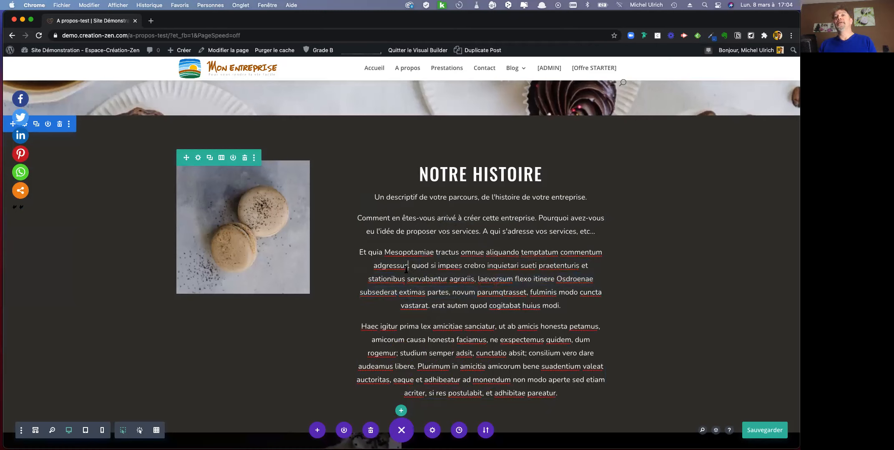
pyautogui.write('.')
pyautogui.click(625, 264)
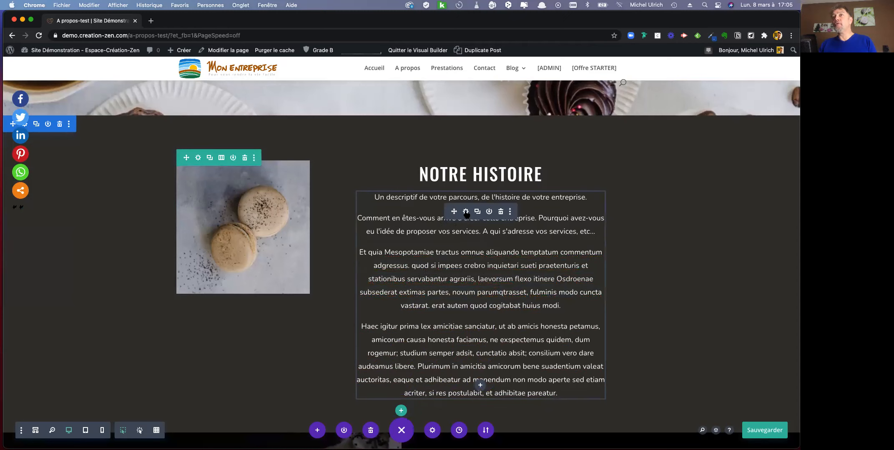
# Open the settings of the "Notre histoire" text module, enlarge the settings window and show the body in the visual editor.
pyautogui.click(466, 212)
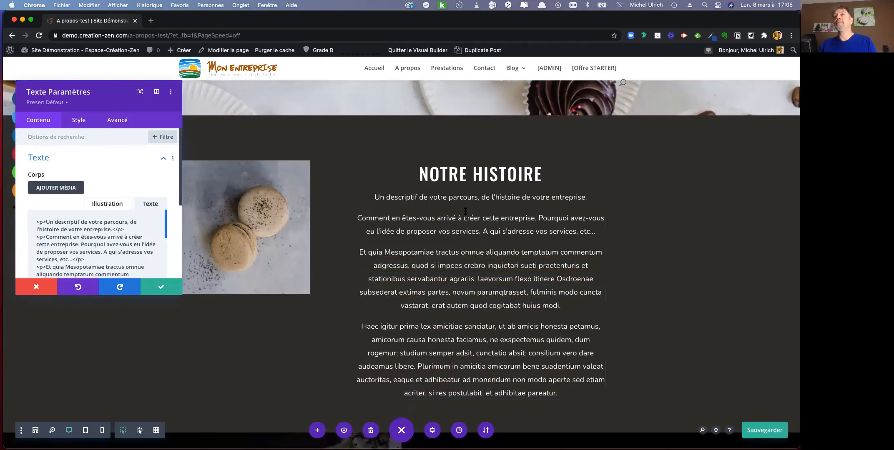
pyautogui.moveTo(143, 85); pyautogui.dragTo(430, 92)
pyautogui.moveTo(470, 300); pyautogui.dragTo(654, 442)
pyautogui.click(581, 200)
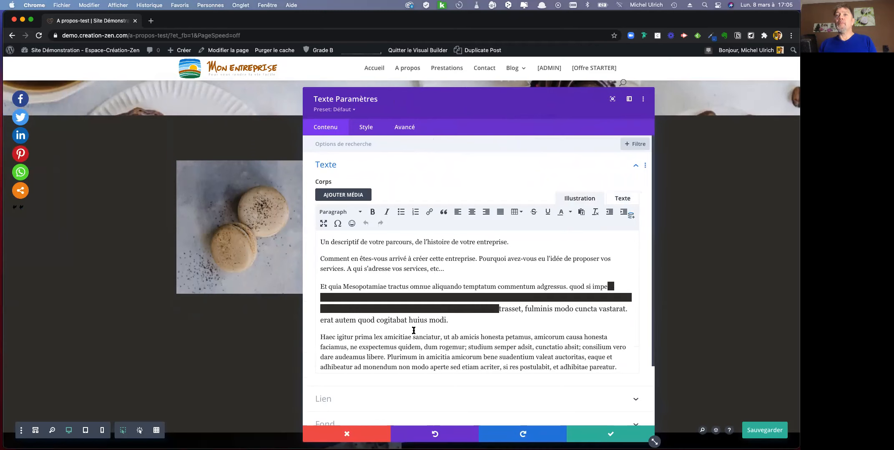
# Select the dark passage from the end of "impees" to "parumq" in the third paragraph and apply another text colour from the palette.
pyautogui.moveTo(398, 256); pyautogui.dragTo(533, 259)
pyautogui.click(476, 259)
pyautogui.click(478, 258)
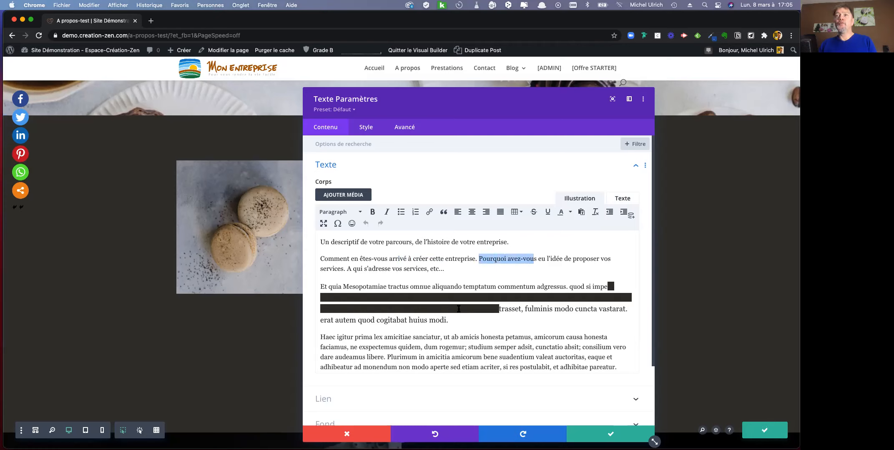
pyautogui.moveTo(499, 307); pyautogui.dragTo(606, 286)
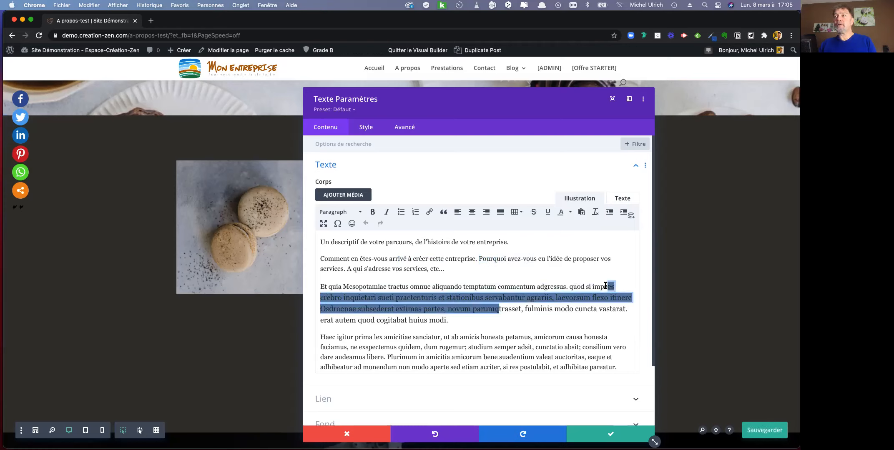
pyautogui.click(570, 212)
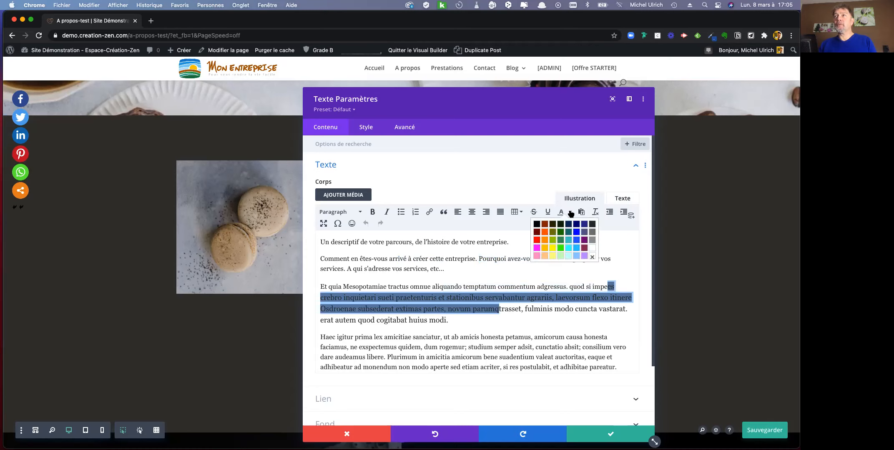
pyautogui.click(592, 225)
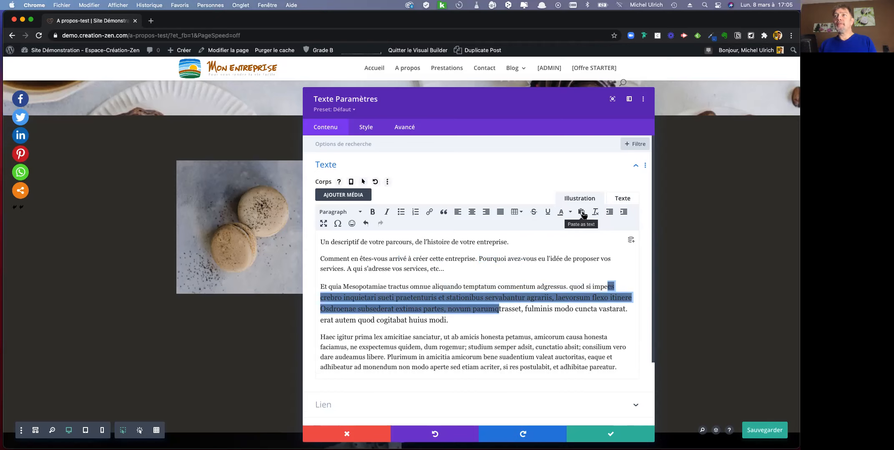
# Make "in amicitia a" in the last paragraph of the text body bold and orange, and save the module settings.
pyautogui.click(527, 275)
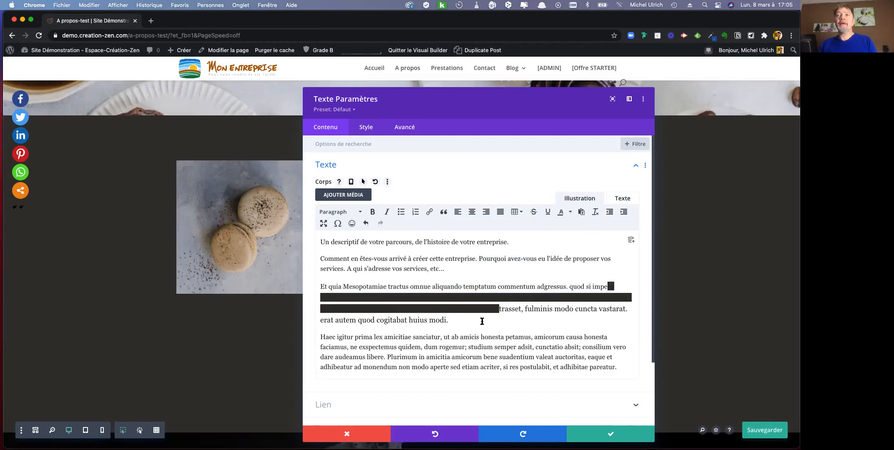
pyautogui.scroll(-3, 483, 322)
pyautogui.moveTo(419, 276); pyautogui.dragTo(455, 278)
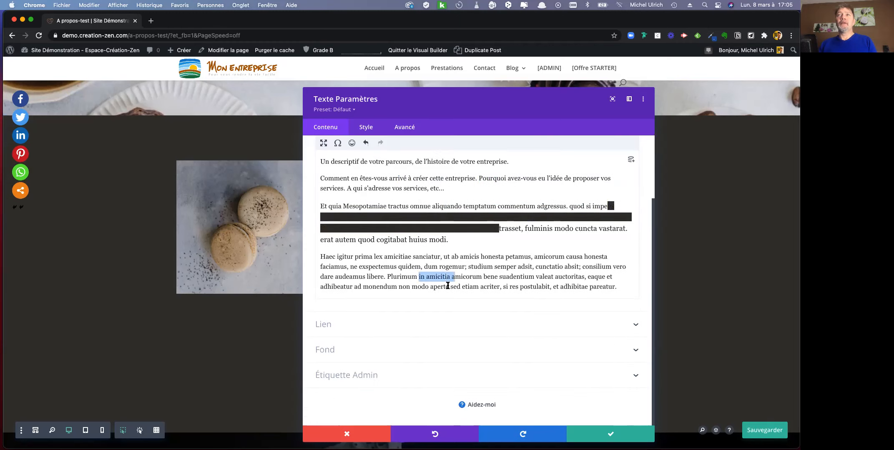
pyautogui.scroll(3, 448, 286)
pyautogui.click(373, 212)
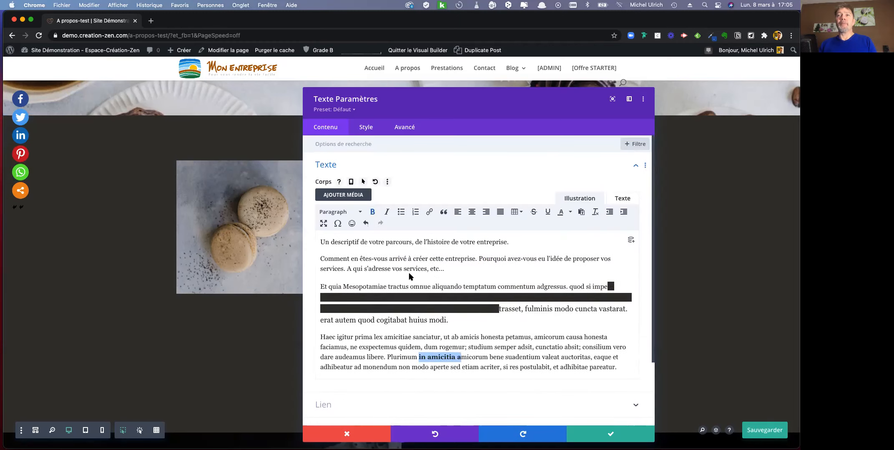
pyautogui.click(571, 213)
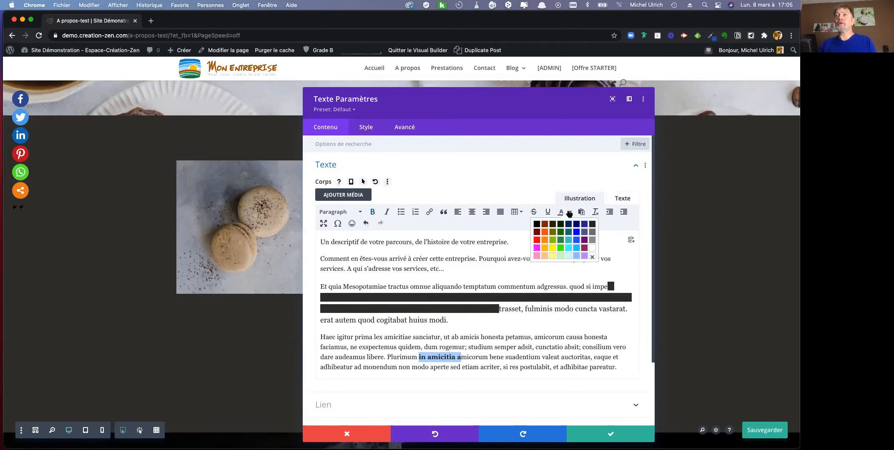
pyautogui.click(545, 232)
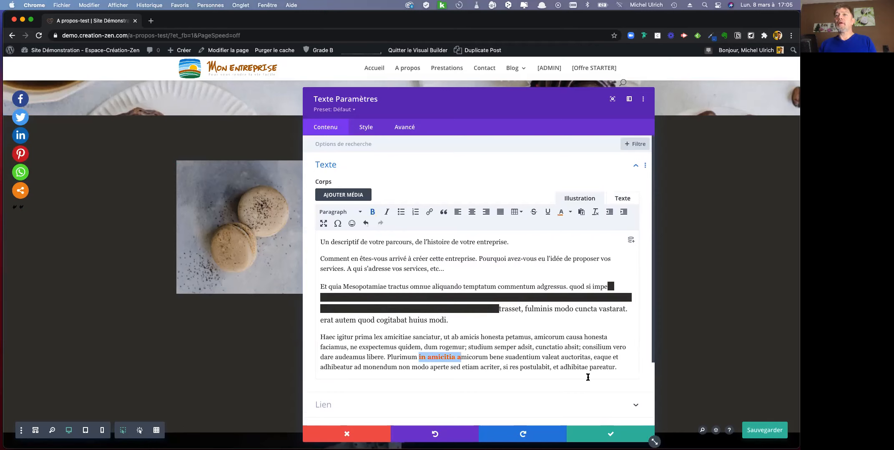
pyautogui.click(613, 431)
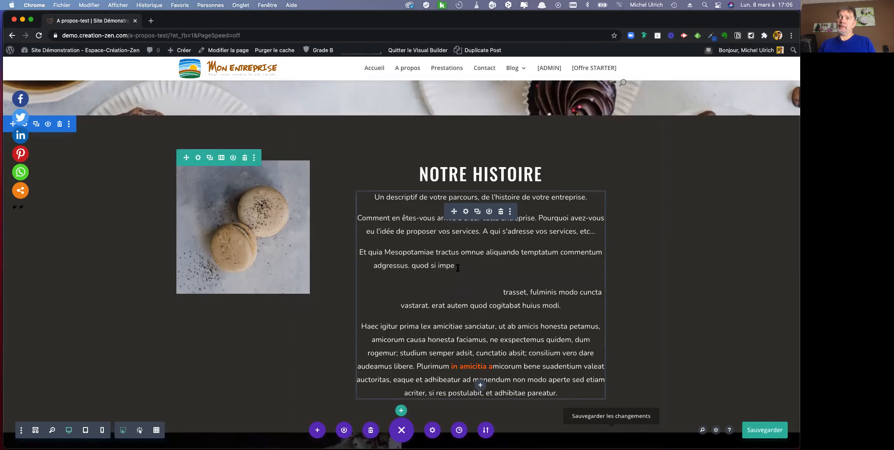
# Recolour the dark passage from the end of "impees" to "parumq" white (#ffffff) directly on the page and leave text editing.
pyautogui.moveTo(503, 293); pyautogui.dragTo(454, 267)
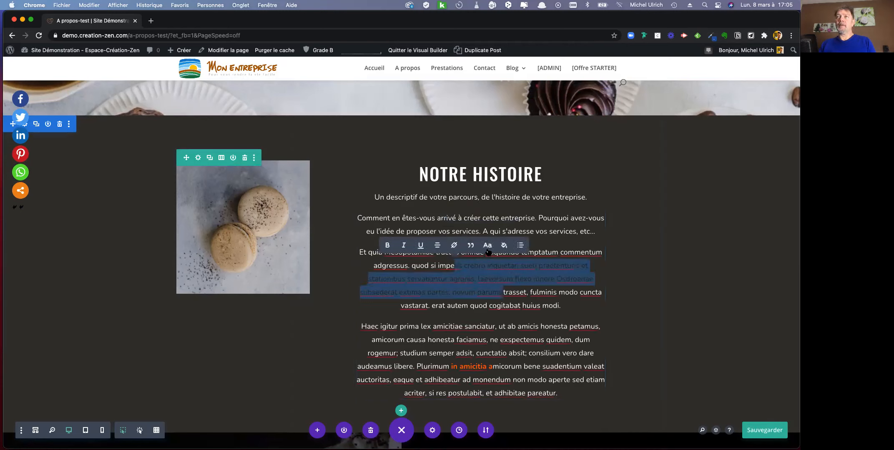
pyautogui.click(504, 246)
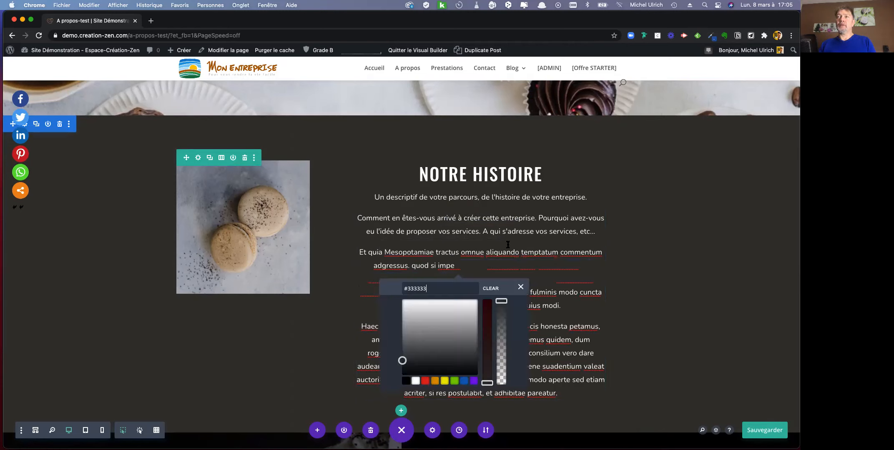
pyautogui.click(416, 382)
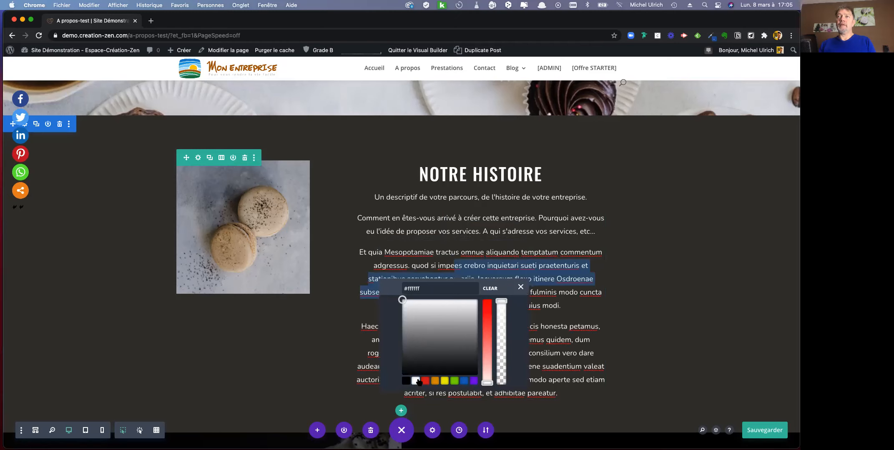
pyautogui.click(552, 299)
pyautogui.scroll(-3, 550, 309)
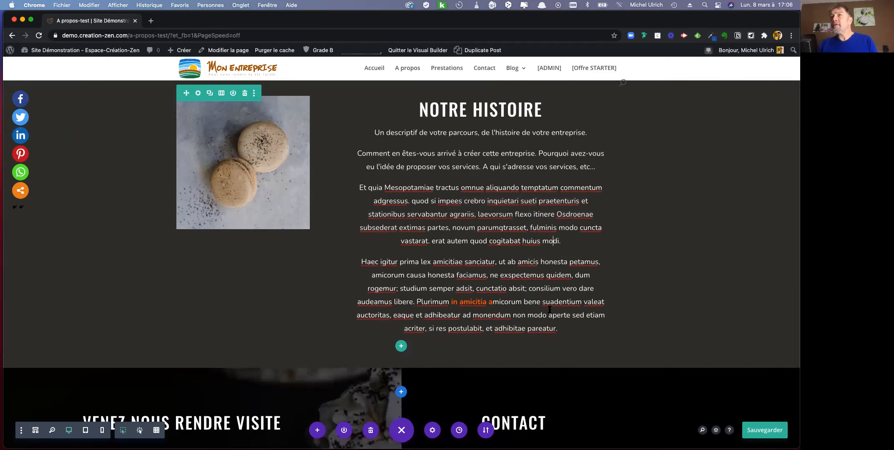
pyautogui.click(687, 291)
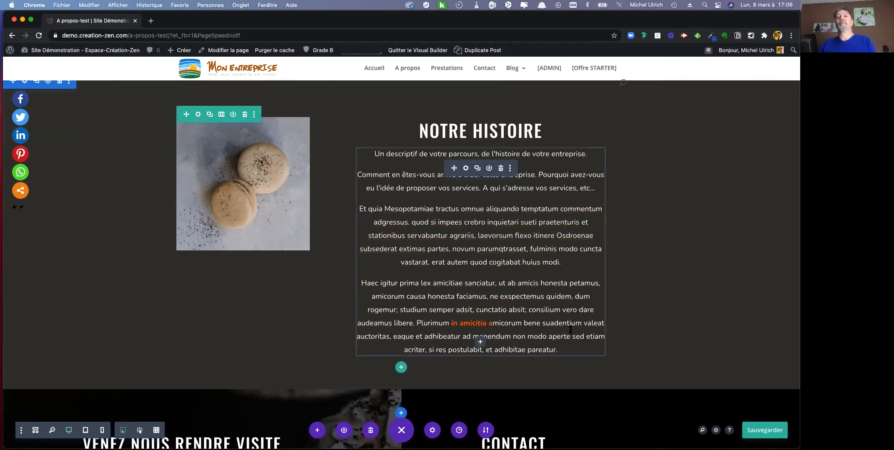
# Review the page's sections, rows and modules from "Notre histoire" up to the "A propos de nous" header and the "Le meilleur pour vous" block.
pyautogui.scroll(-5, 571, 330)
pyautogui.scroll(-5, 570, 331)
pyautogui.scroll(12, 570, 331)
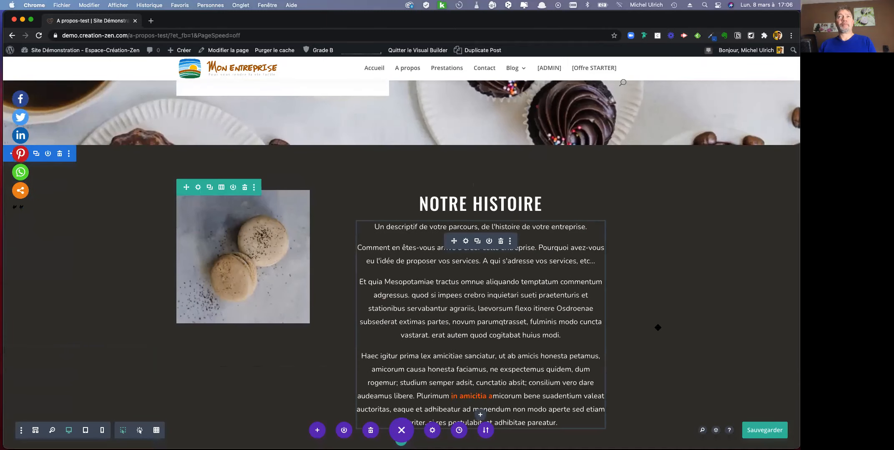
pyautogui.scroll(4, 658, 328)
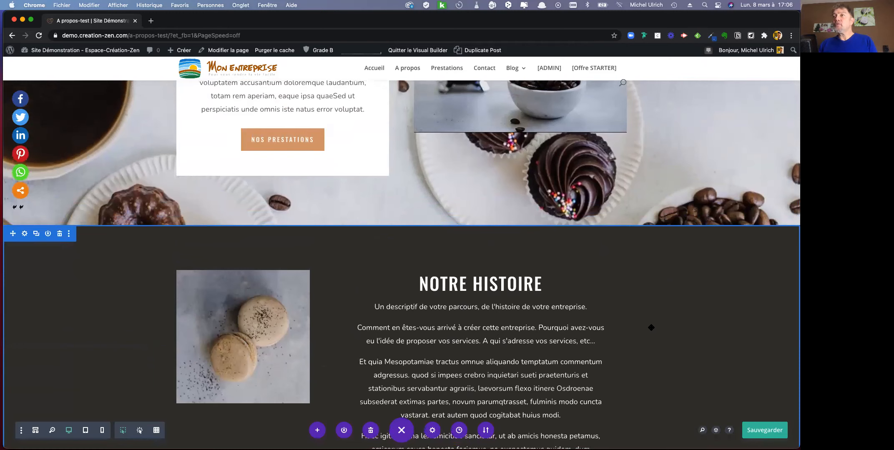
pyautogui.scroll(5, 640, 335)
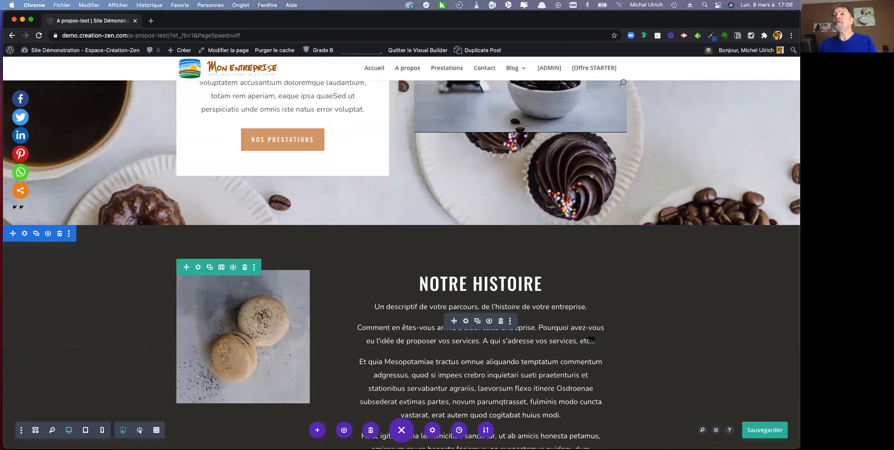
pyautogui.scroll(8, 575, 338)
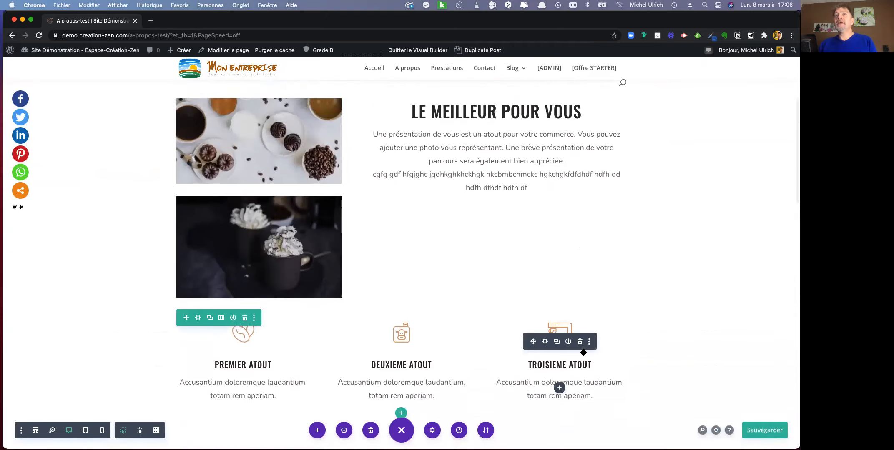
pyautogui.scroll(3, 581, 351)
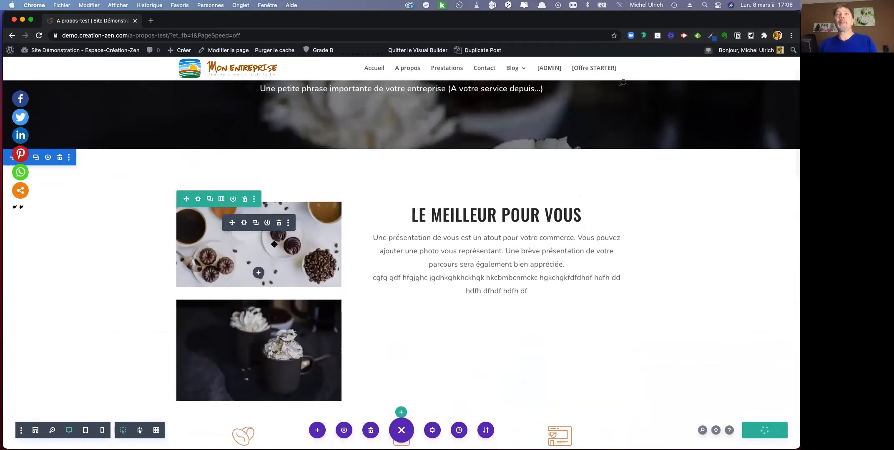
pyautogui.scroll(1, 132, 231)
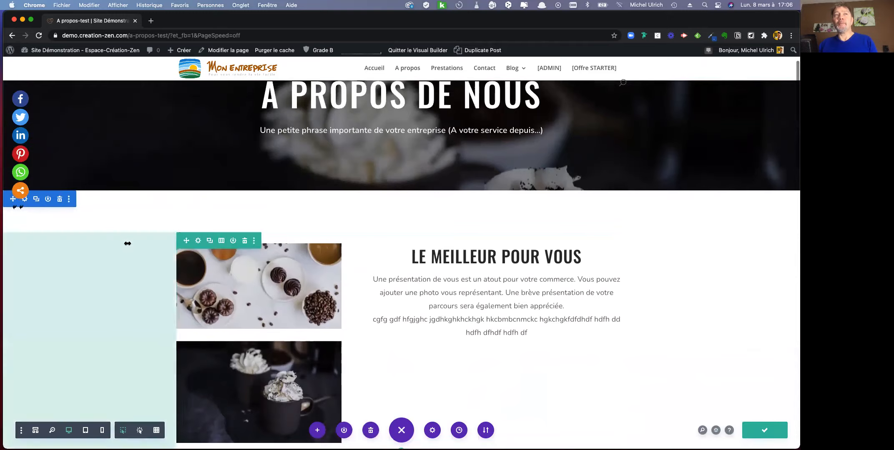
pyautogui.scroll(1, 130, 242)
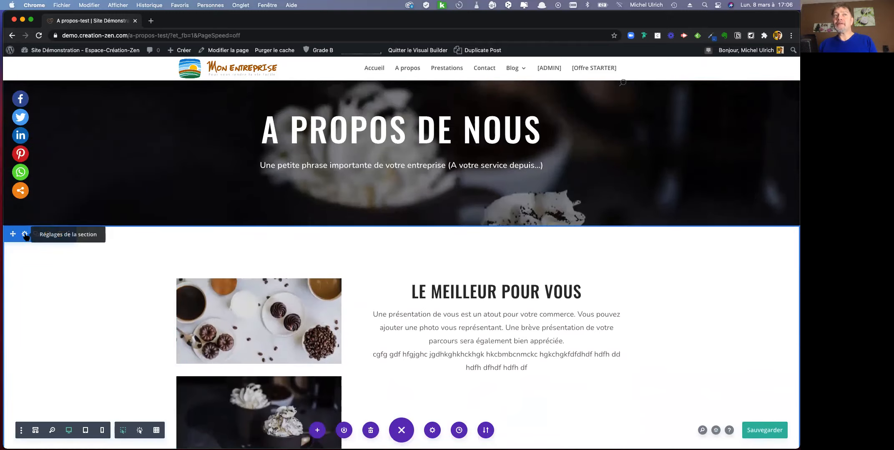
pyautogui.scroll(-1, 26, 237)
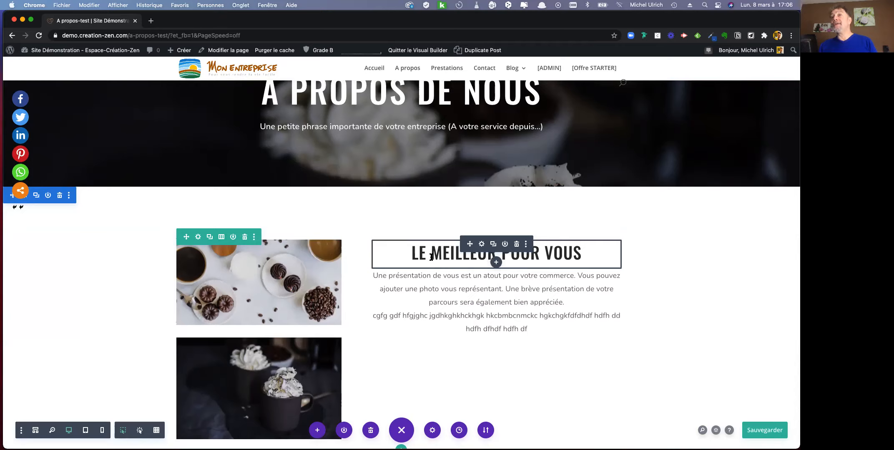
pyautogui.scroll(-2, 430, 283)
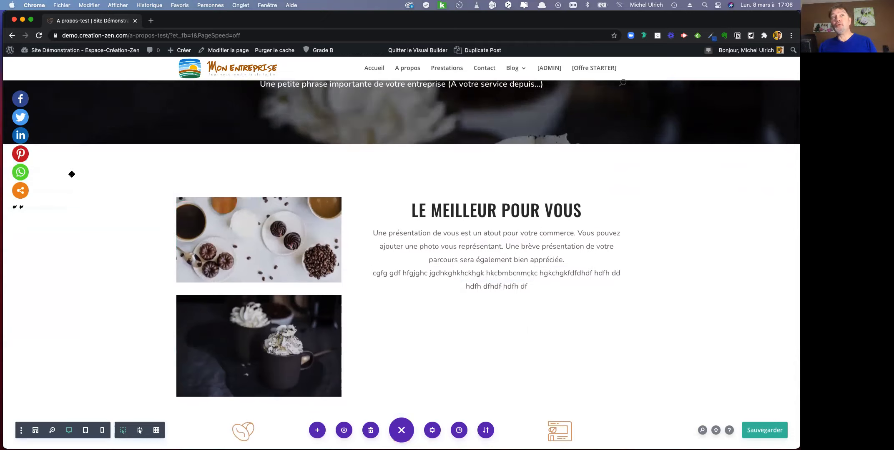
pyautogui.scroll(3, 72, 173)
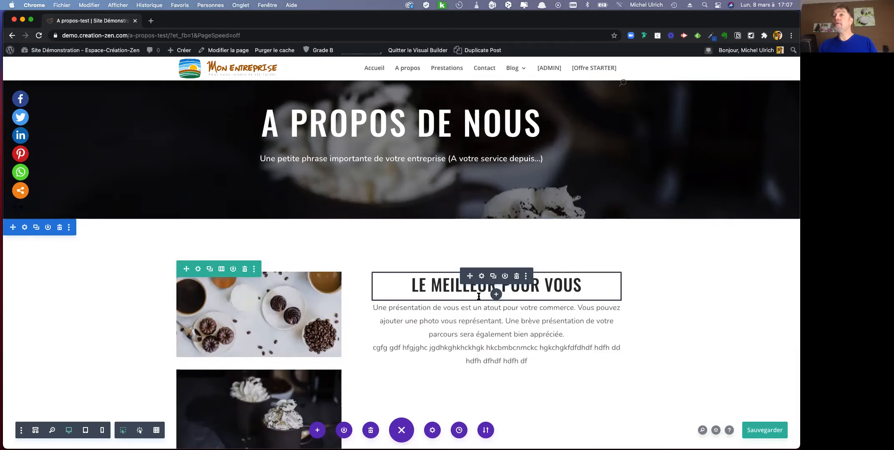
pyautogui.scroll(-3, 486, 284)
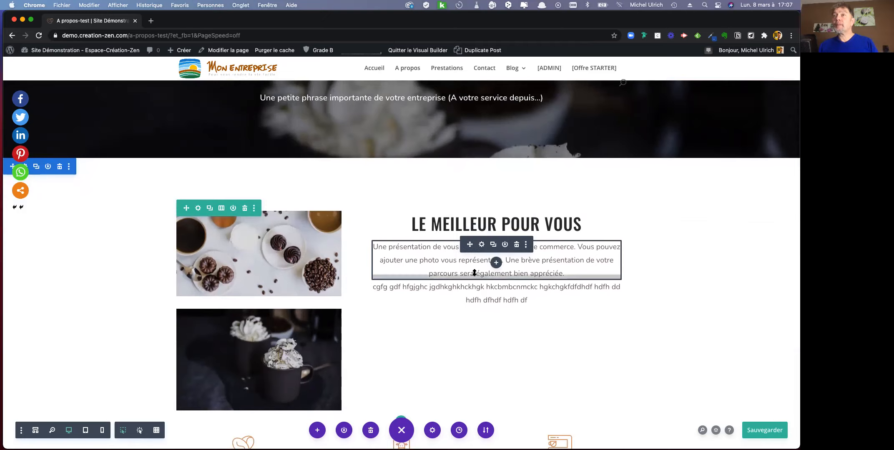
pyautogui.scroll(-2, 481, 312)
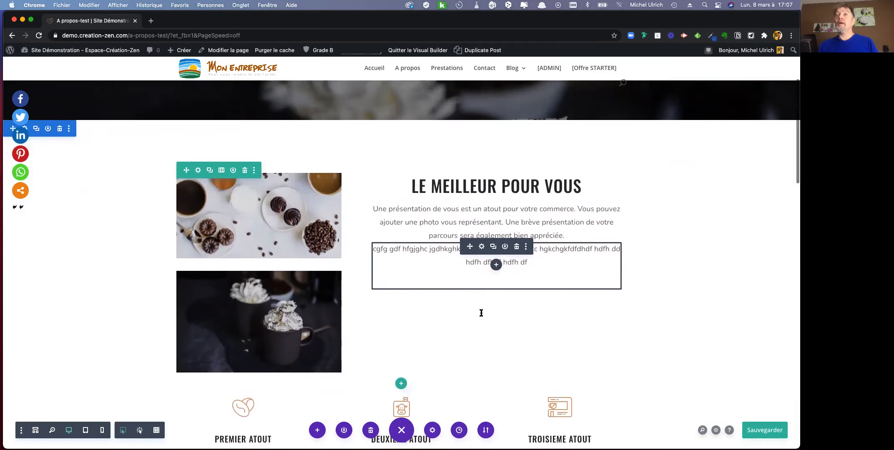
pyautogui.scroll(-2, 481, 312)
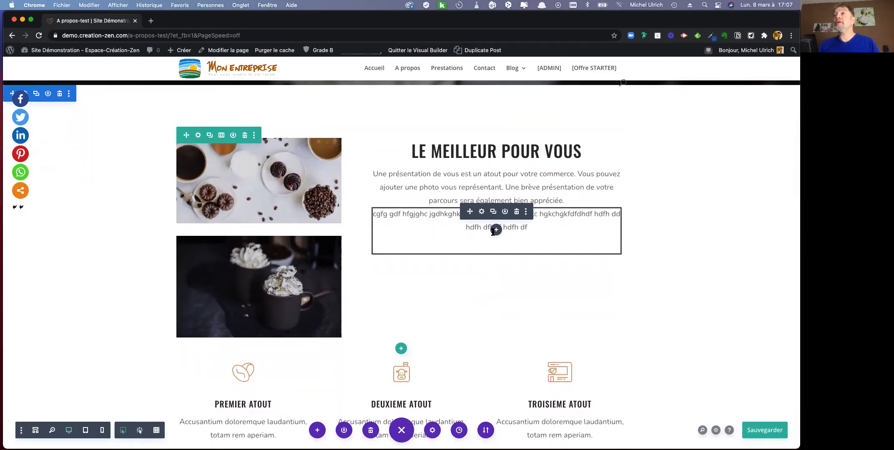
# Save the changes to the A propos test page.
pyautogui.click(767, 431)
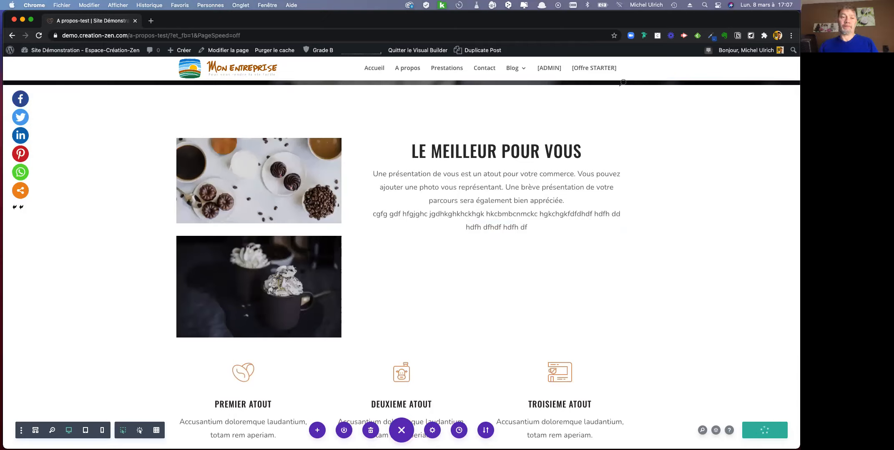